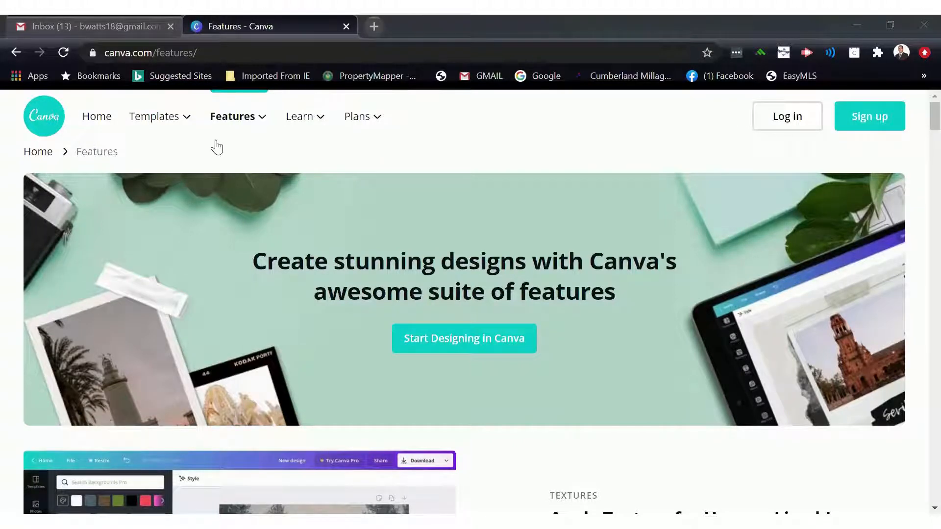
- Open the Canva login form and enter the account e-mail address
mouse_move(174, 121)
left_click(789, 120)
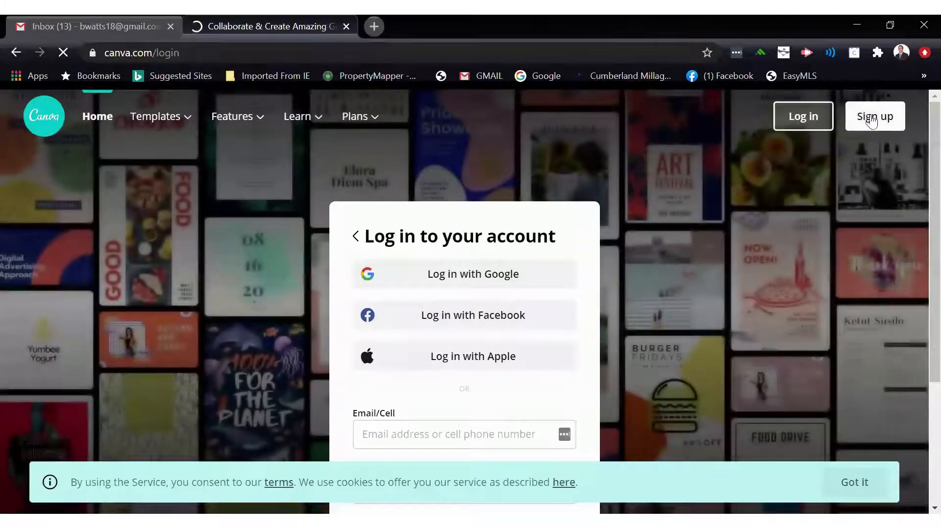
scroll(537, 339, "down", 1)
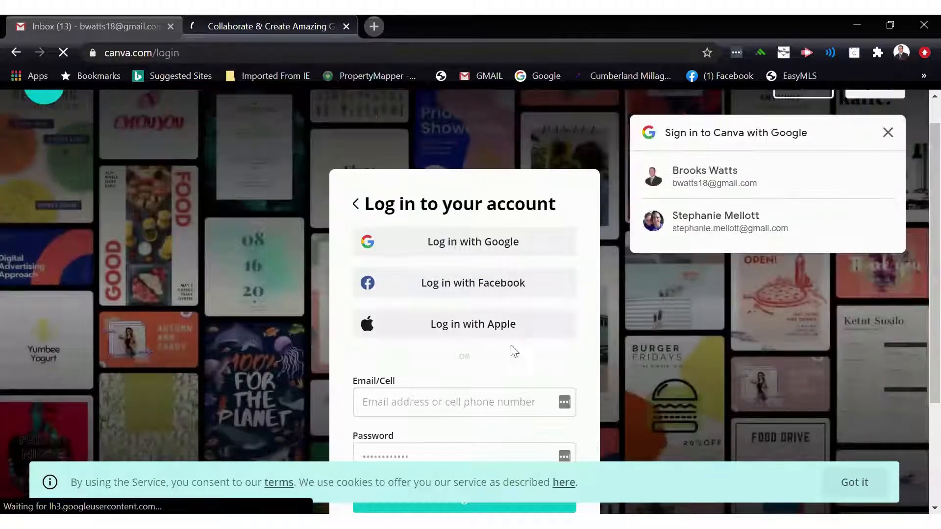
left_click(463, 358)
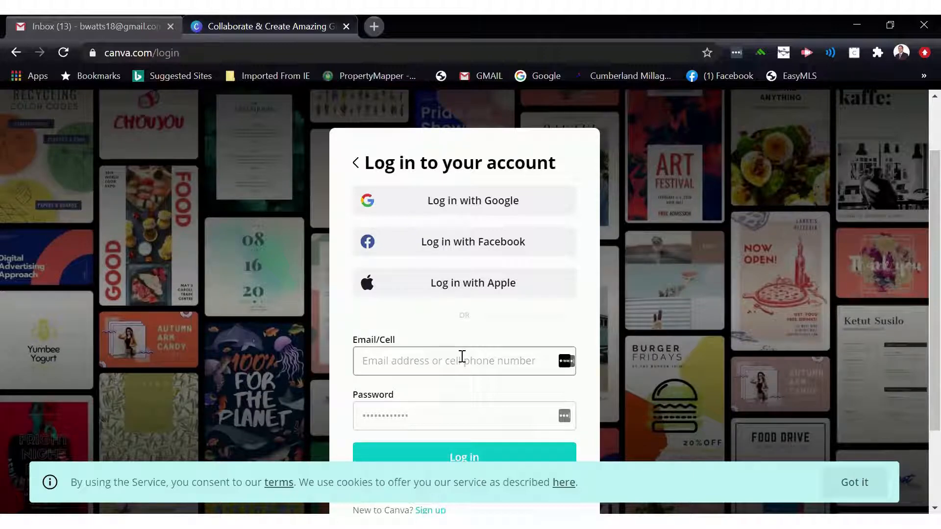
left_click(441, 361)
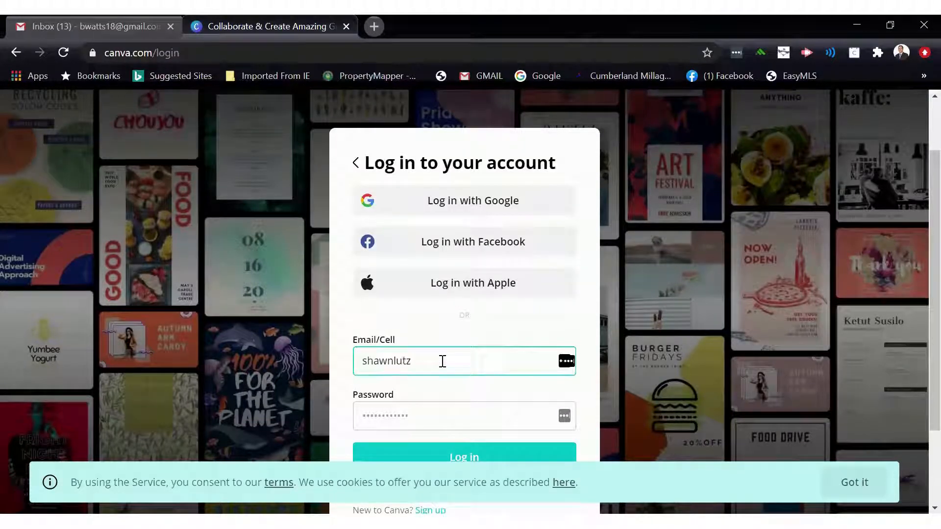
key("Tab")
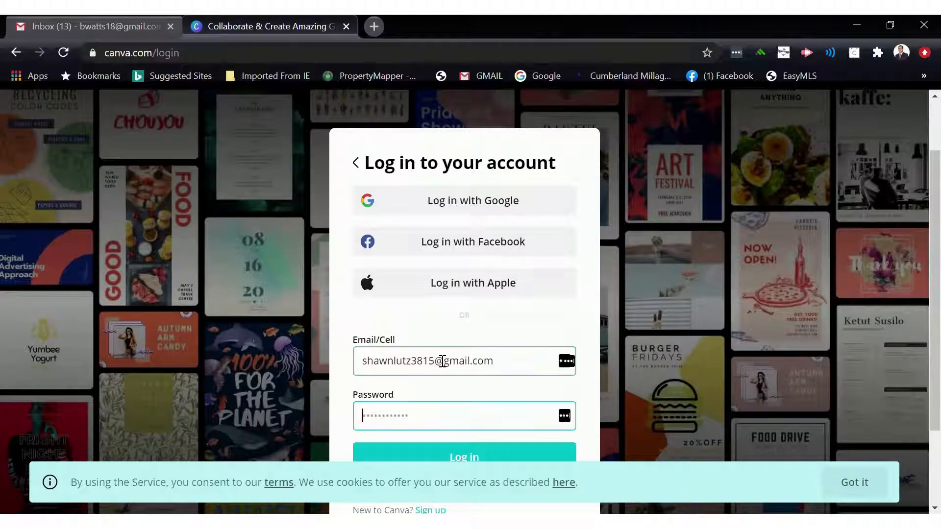
- Enter the account password, log in, and decline saving the password in the browser
type("***********")
key("Return")
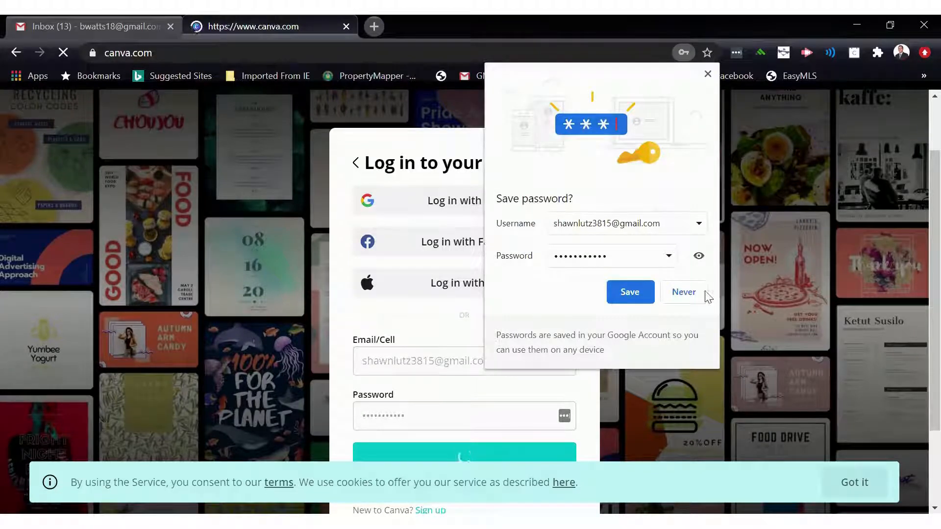
left_click(683, 293)
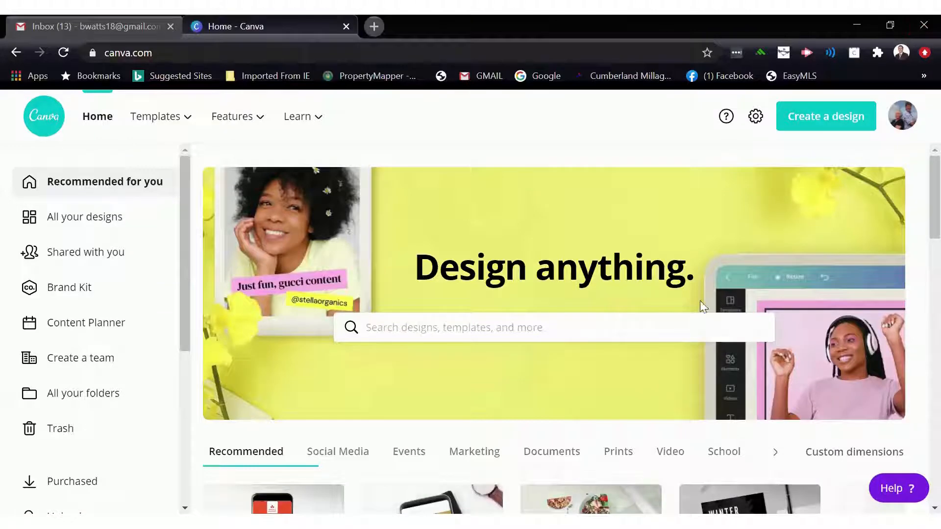
- Browse the home page's recommended design types, recent designs and template sections
scroll(592, 298, "down", 4)
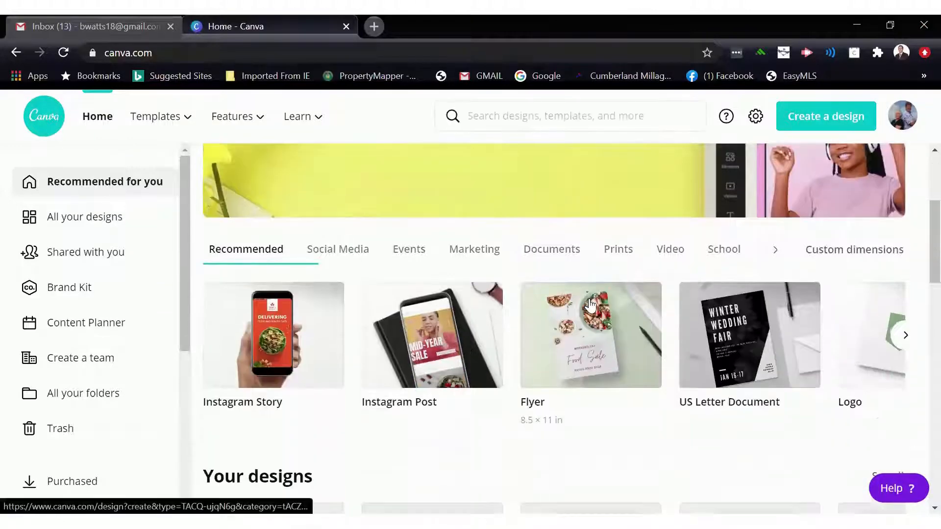
scroll(590, 305, "down", 3)
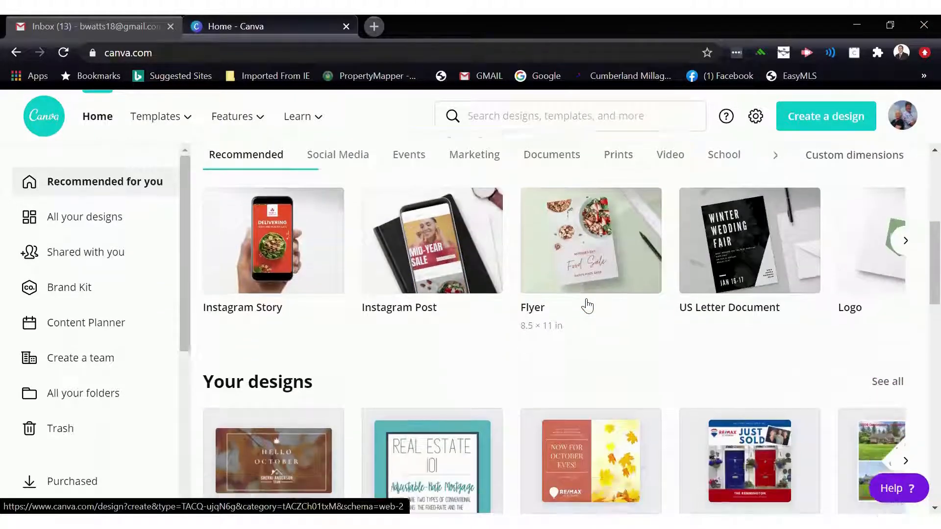
scroll(587, 306, "down", 4)
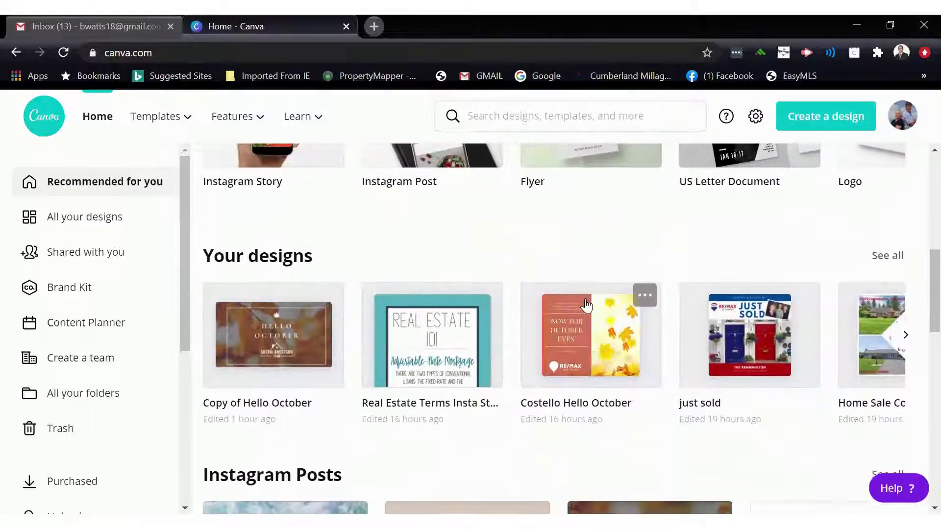
scroll(587, 305, "down", 8)
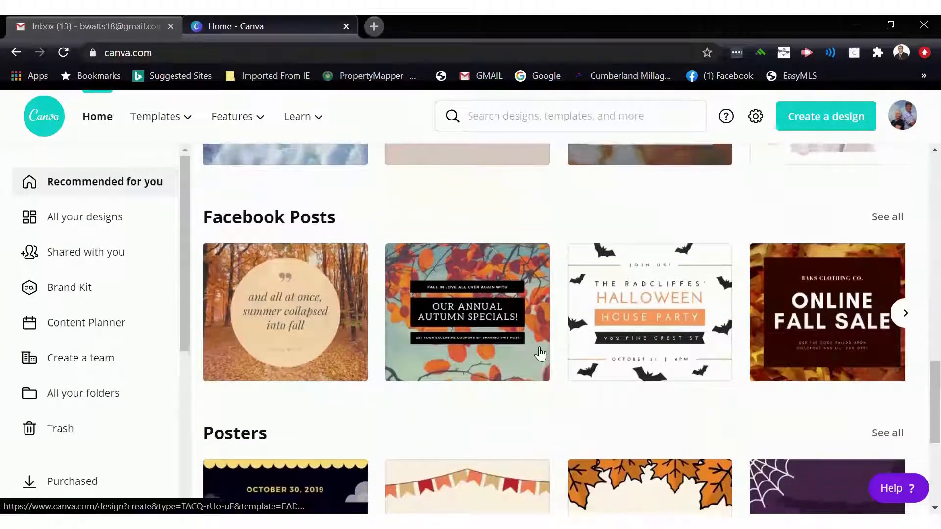
scroll(407, 340, "up", 4)
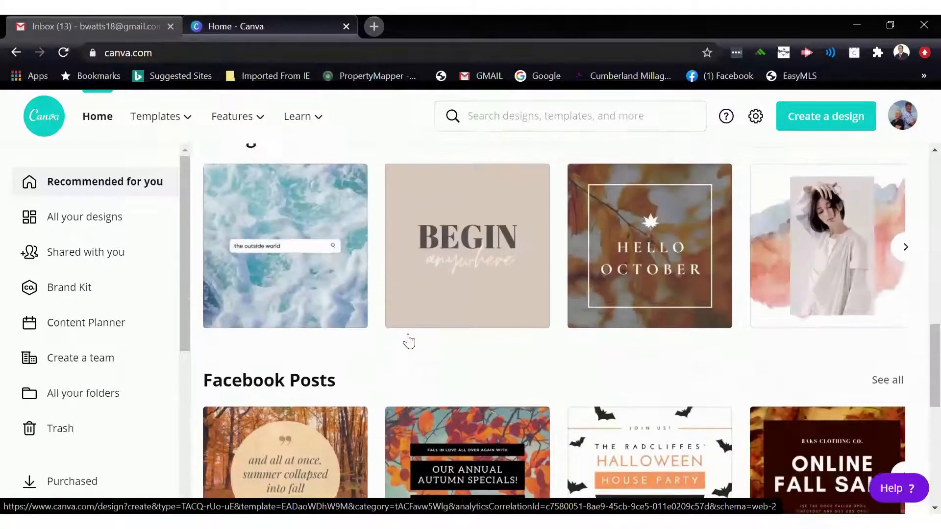
scroll(409, 341, "up", 2)
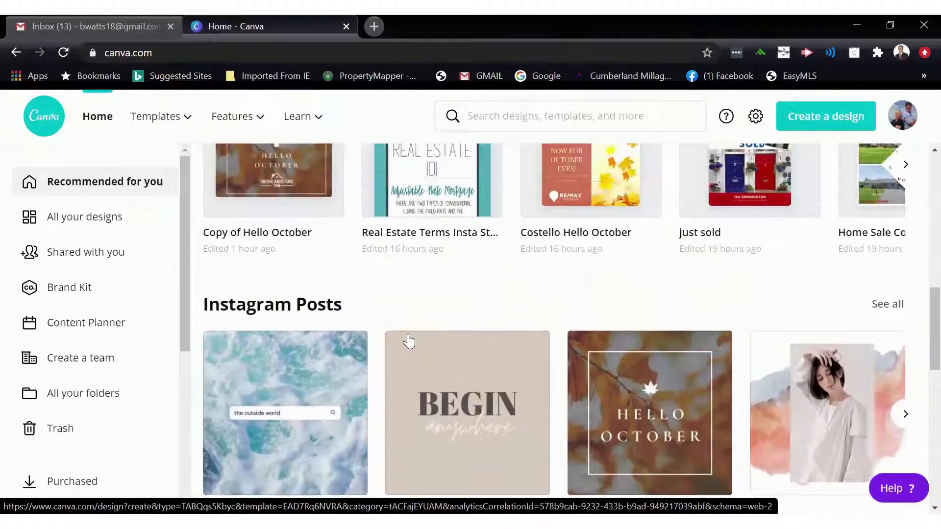
scroll(408, 341, "up", 3)
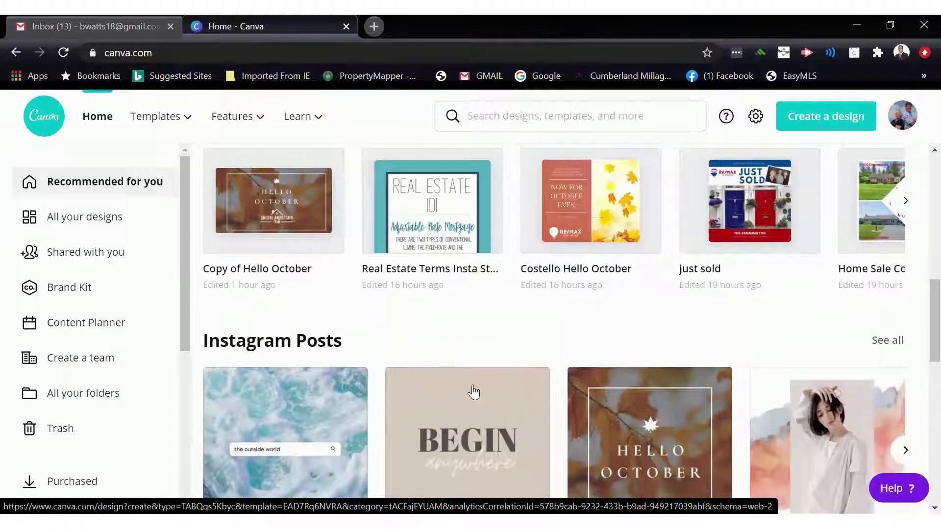
scroll(443, 374, "down", 4)
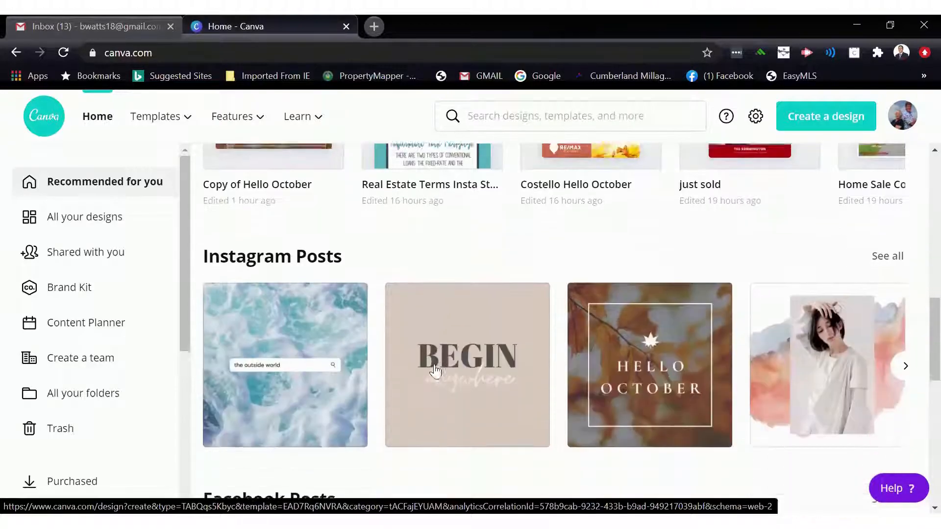
scroll(434, 371, "up", 10)
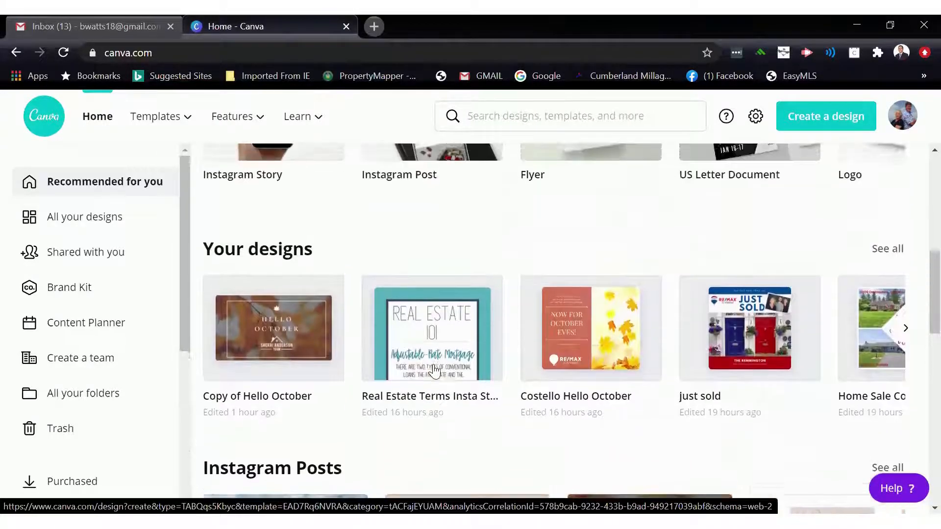
scroll(434, 371, "up", 5)
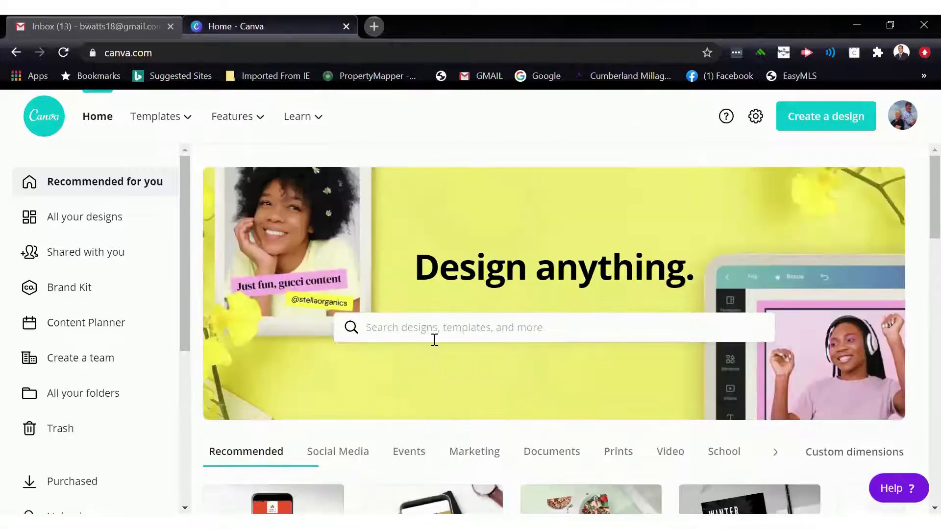
- Search designs for "social media" and pick the Social Media suggestion
left_click(433, 334)
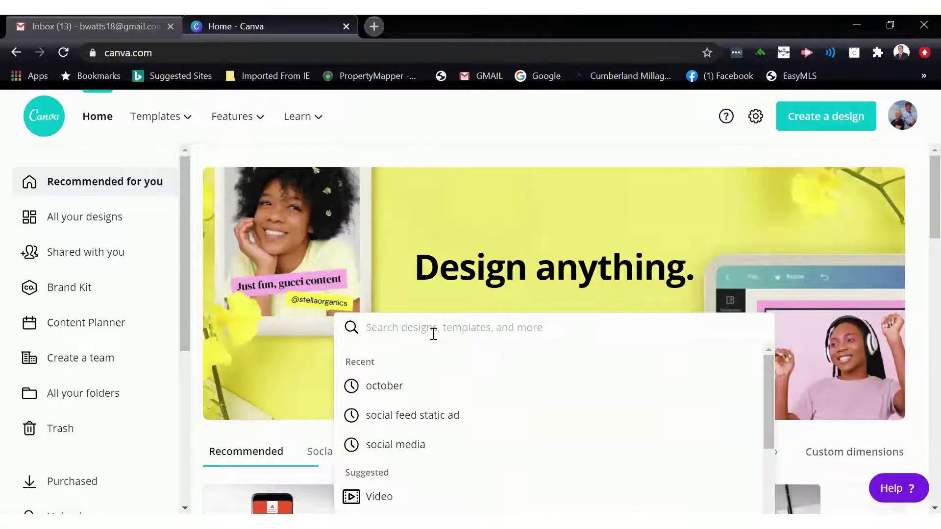
type("social media")
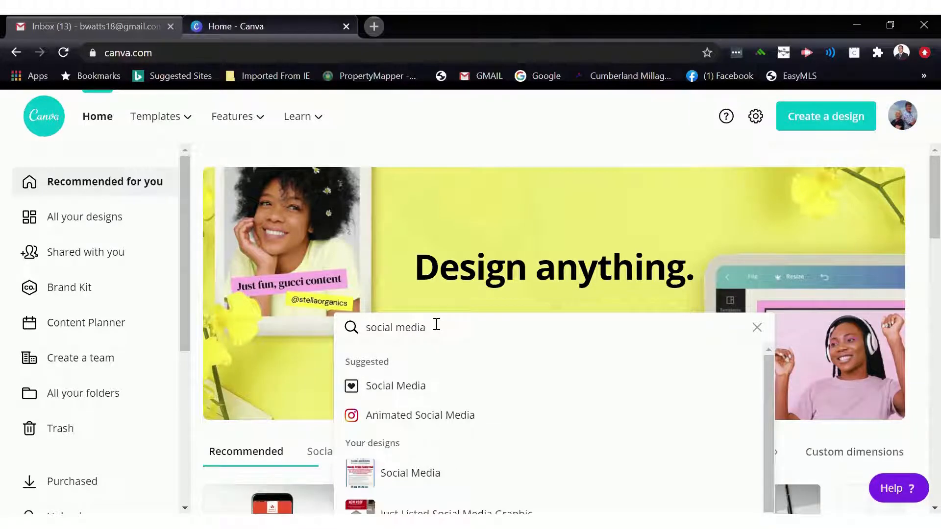
left_click(397, 387)
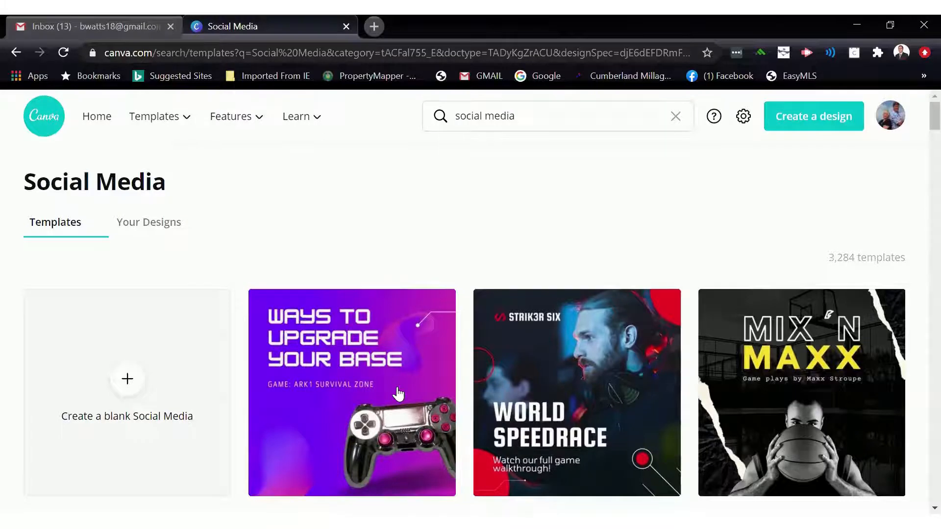
- Create a blank Social Media design
scroll(201, 248, "down", 1)
scroll(192, 223, "down", 2)
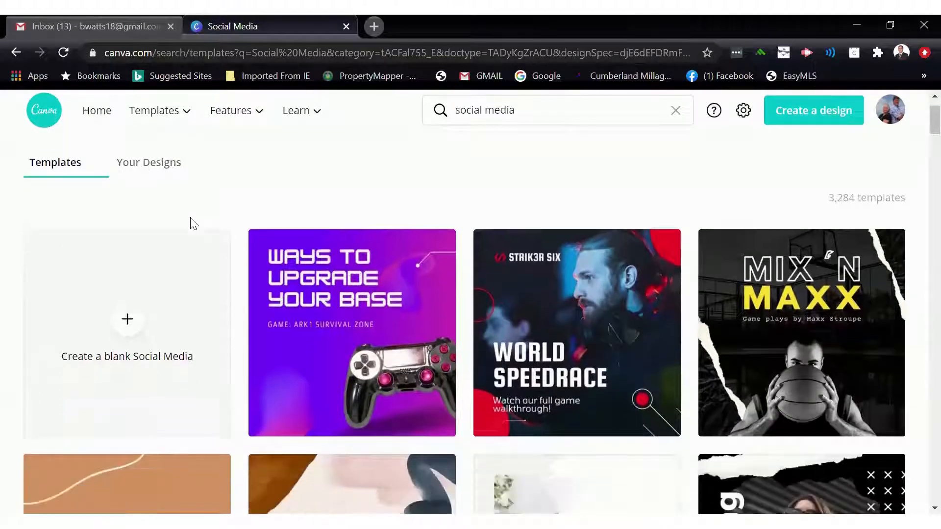
scroll(143, 283, "down", 1)
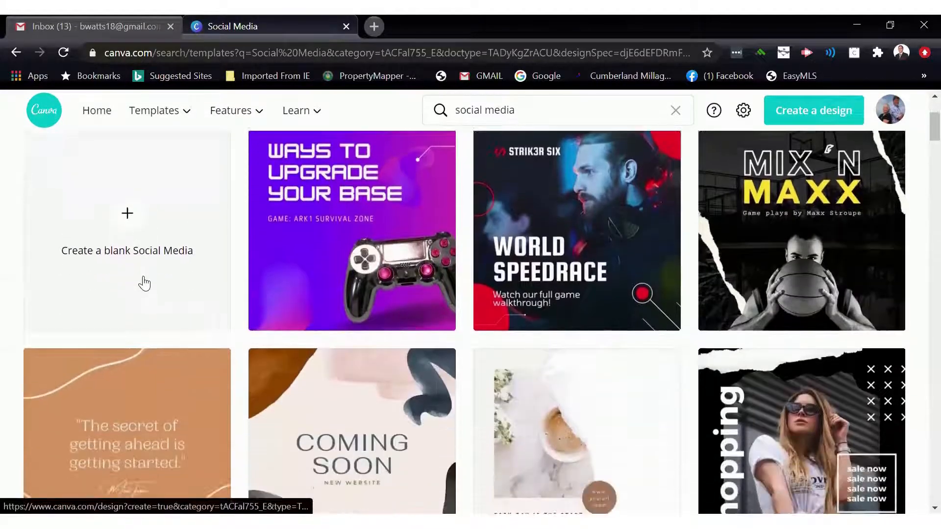
left_click(129, 230)
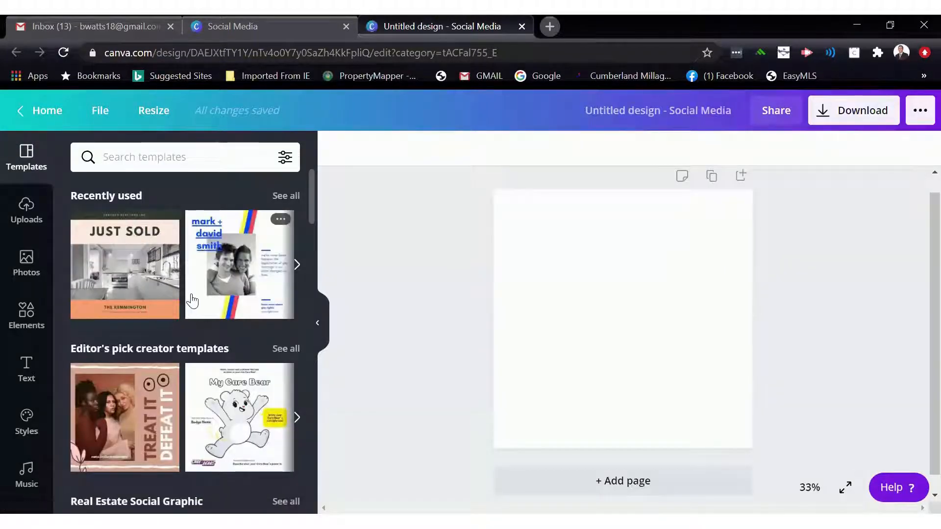
- Open all Real Estate Social Graphic templates and apply the Just Sold template to the design
scroll(192, 301, "down", 1)
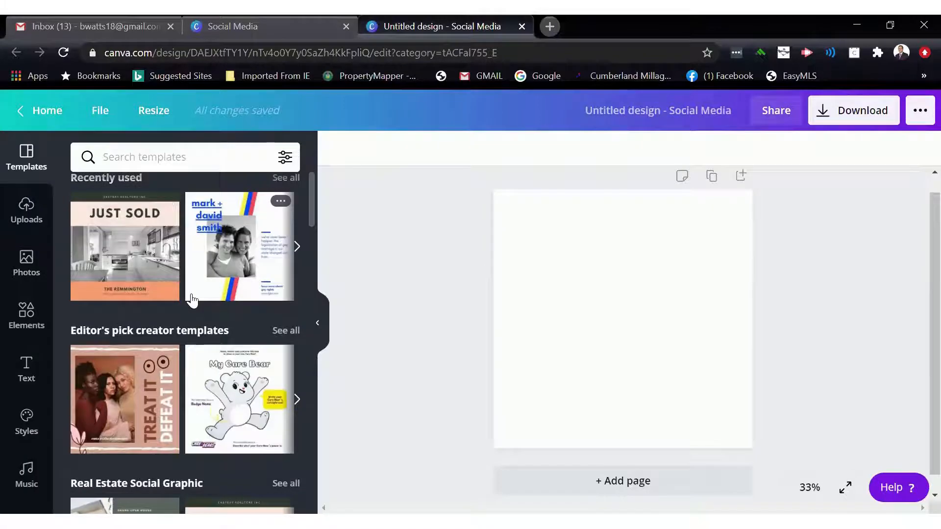
scroll(192, 301, "down", 1)
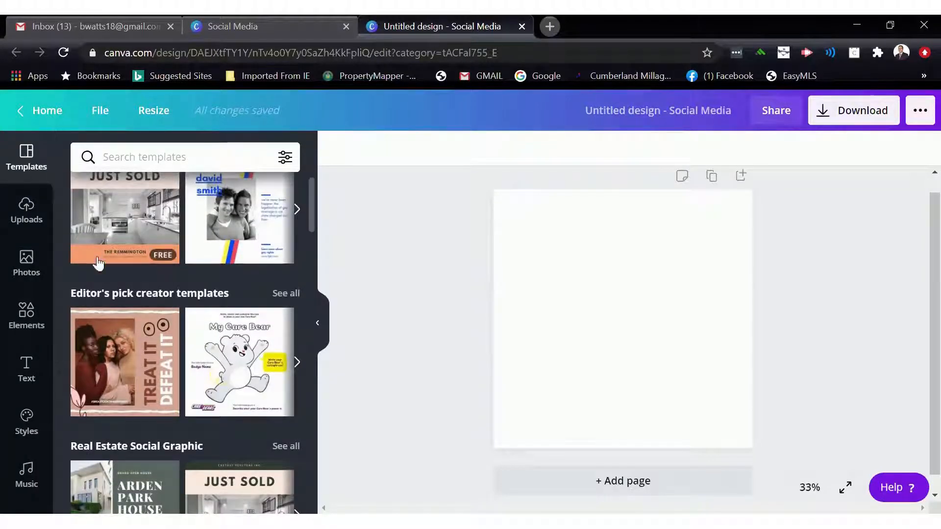
scroll(128, 307, "down", 2)
scroll(127, 307, "down", 2)
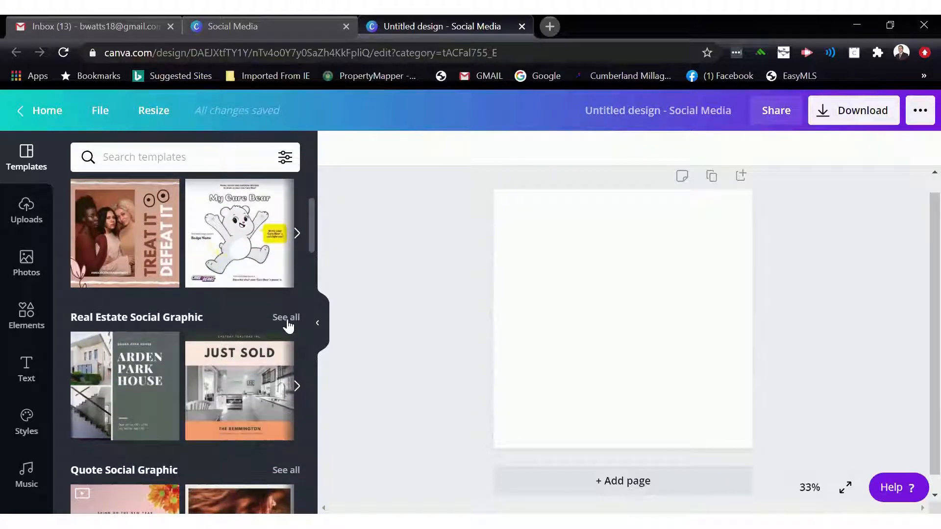
scroll(289, 325, "down", 1)
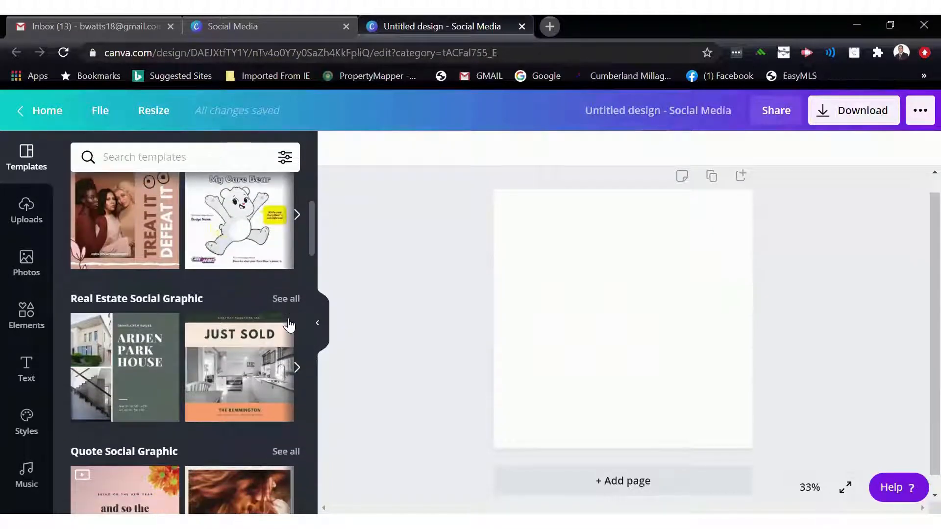
left_click(286, 300)
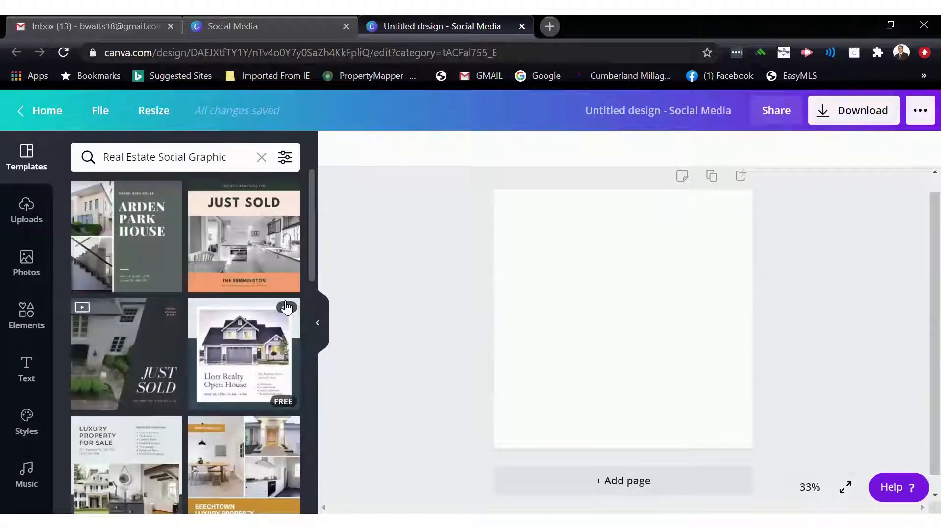
scroll(287, 307, "down", 3)
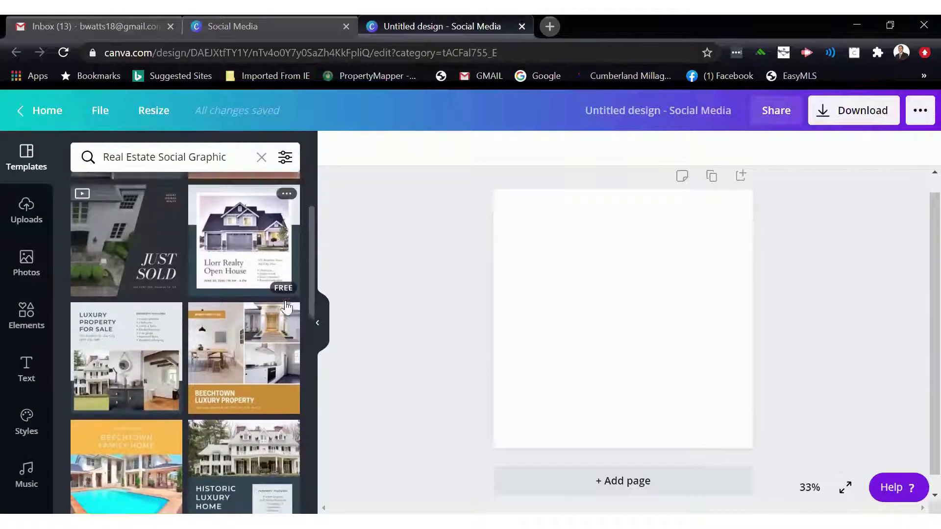
scroll(288, 307, "up", 2)
scroll(286, 307, "up", 1)
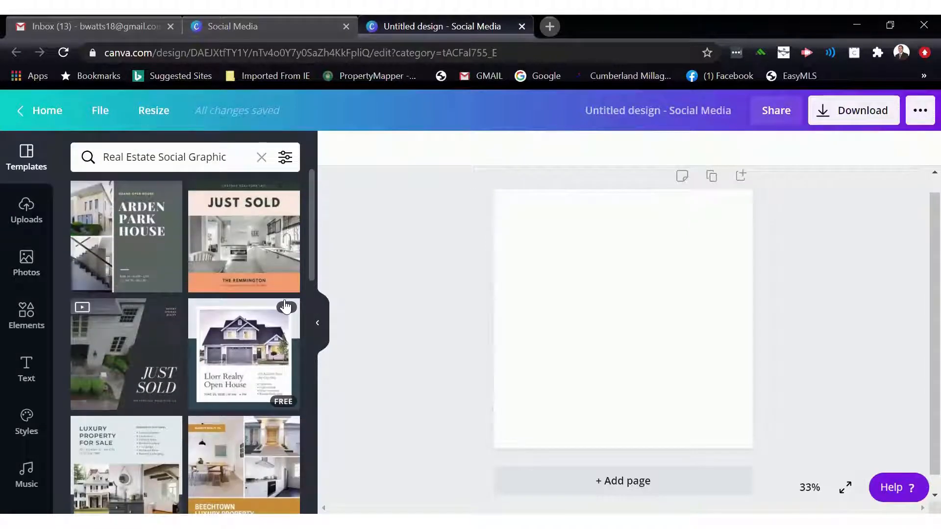
left_click(258, 255)
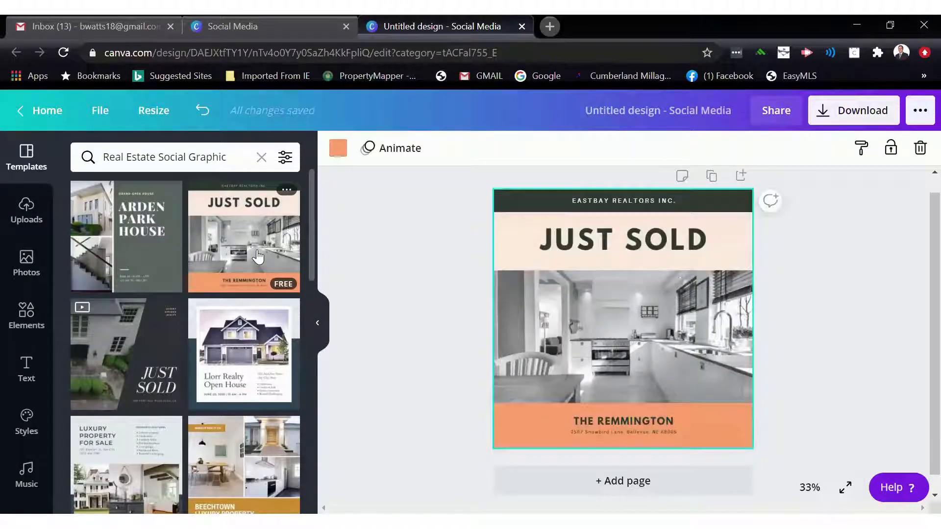
- Hide the templates panel and set the canvas zoom to 50%
left_click(317, 323)
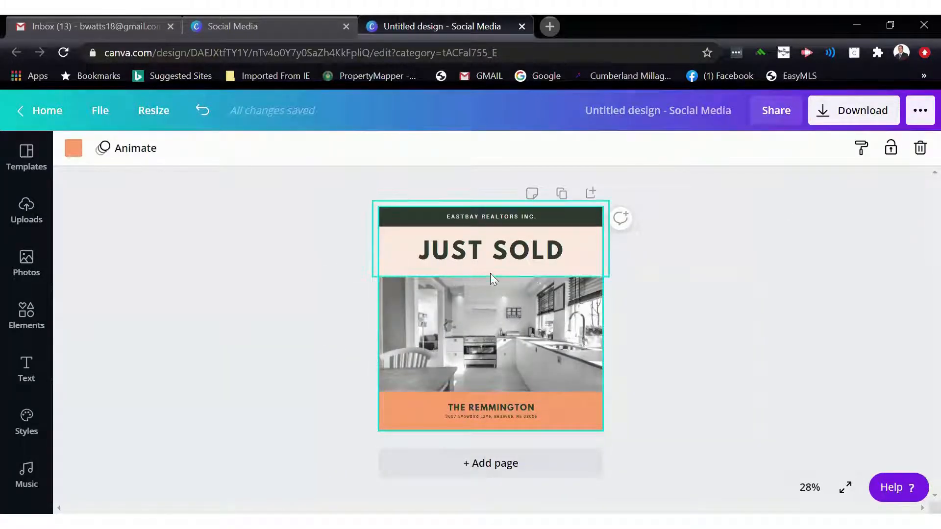
left_click(798, 486)
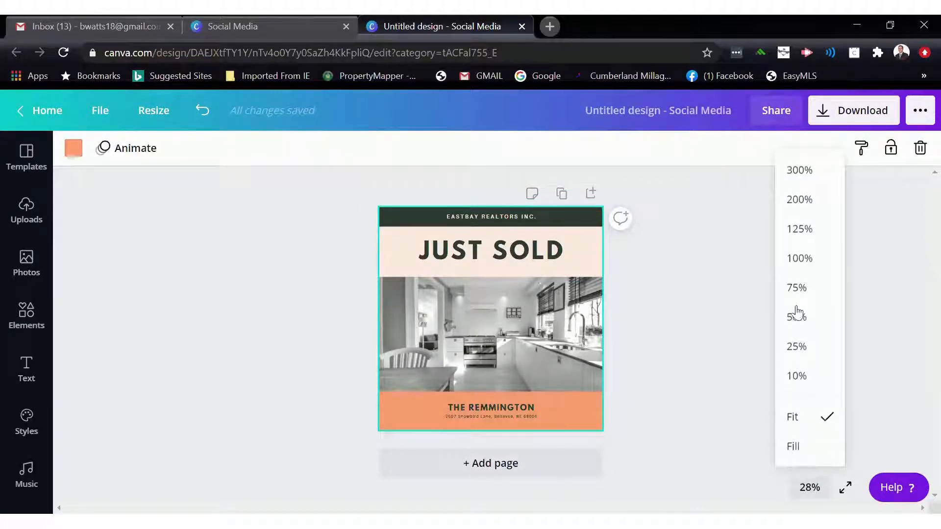
left_click(799, 260)
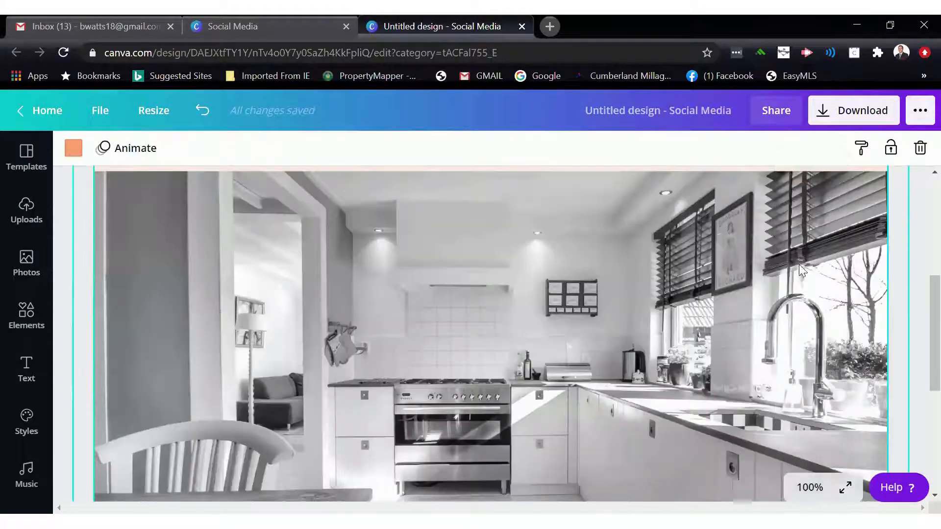
left_click(810, 487)
left_click(794, 316)
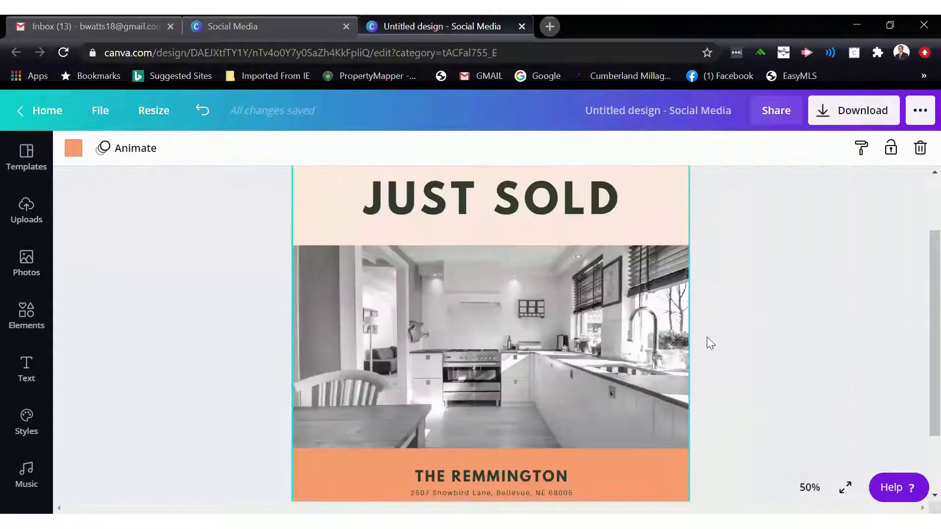
- Recolor the top banner bar behind the agency name to dark red #b41010
scroll(573, 371, "up", 1)
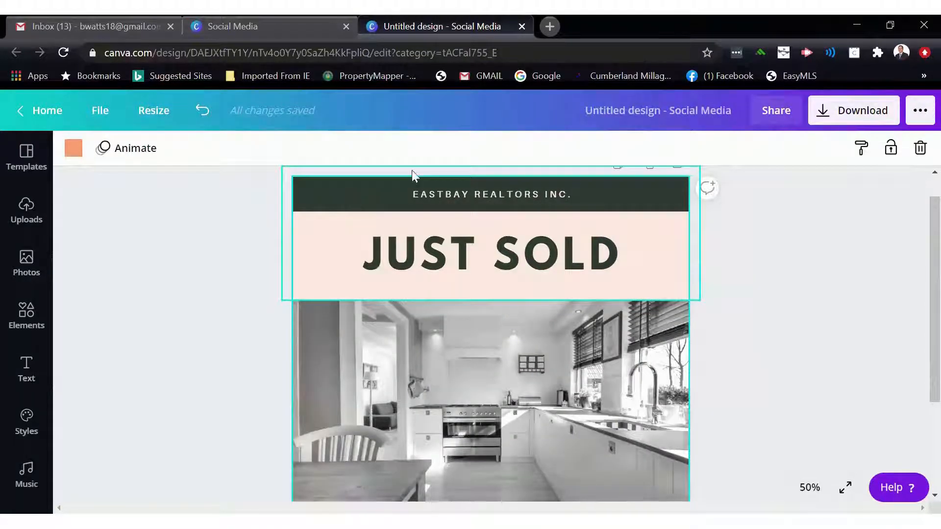
left_click(371, 192)
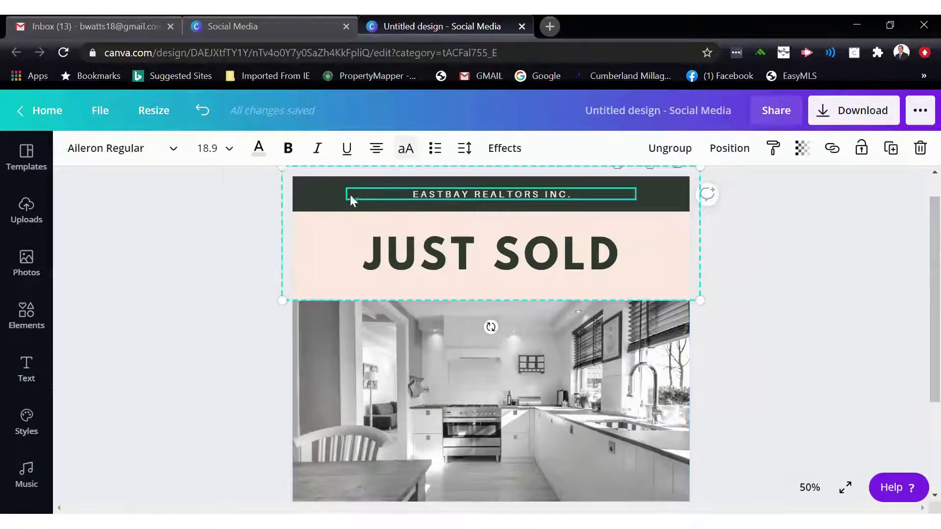
left_click(321, 195)
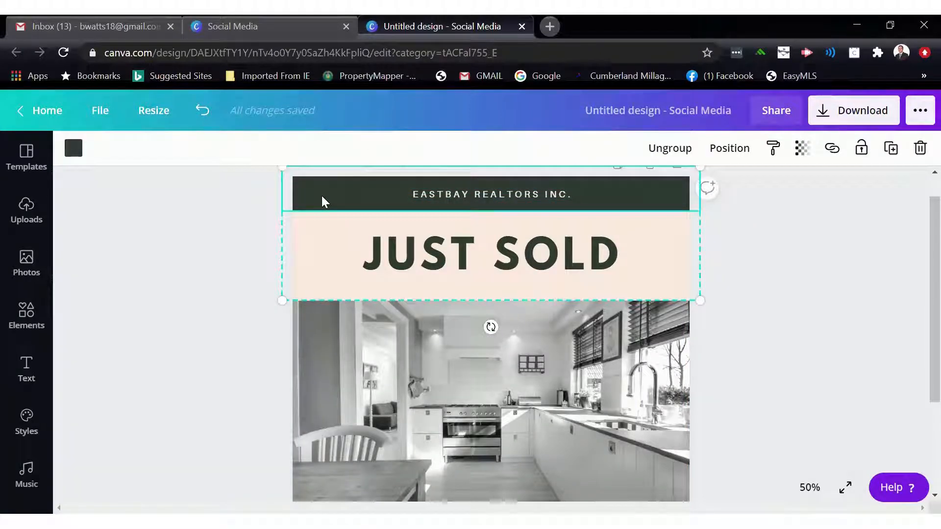
left_click(73, 150)
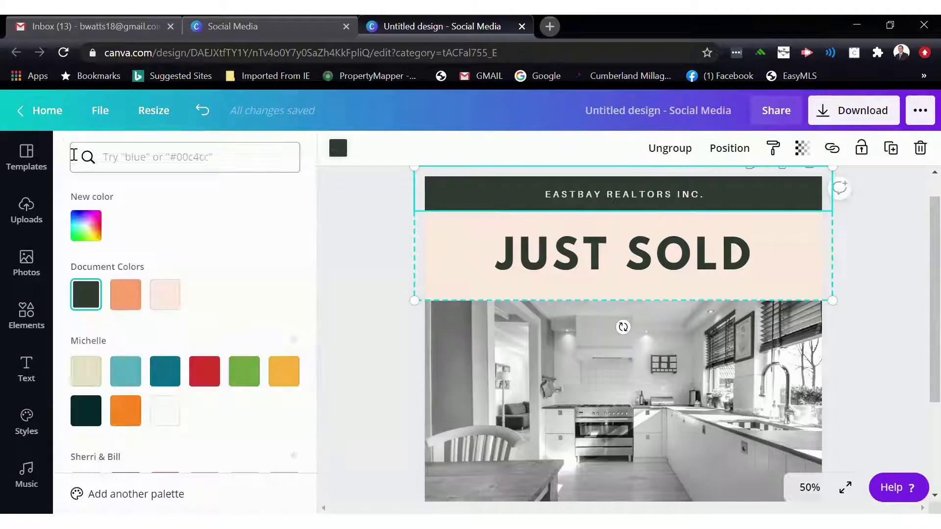
left_click(210, 378)
scroll(213, 380, "down", 1)
scroll(212, 380, "down", 1)
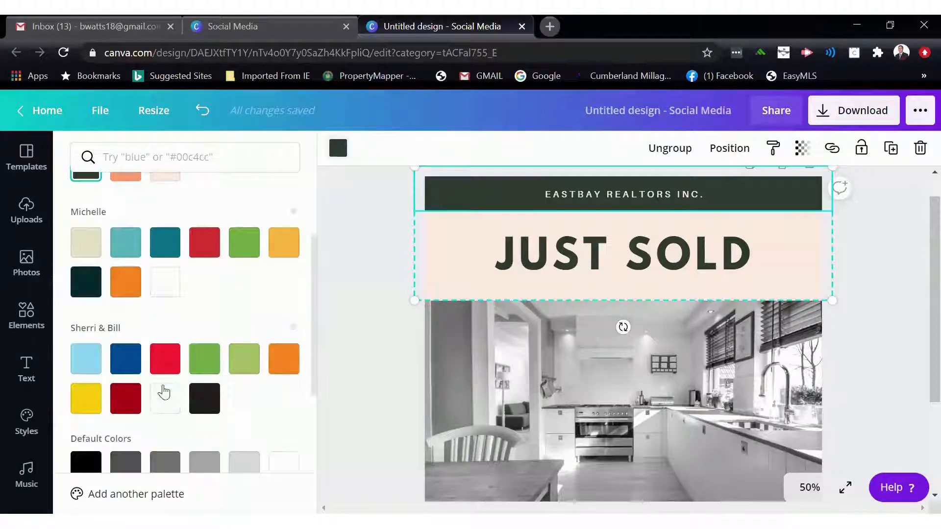
left_click(125, 405)
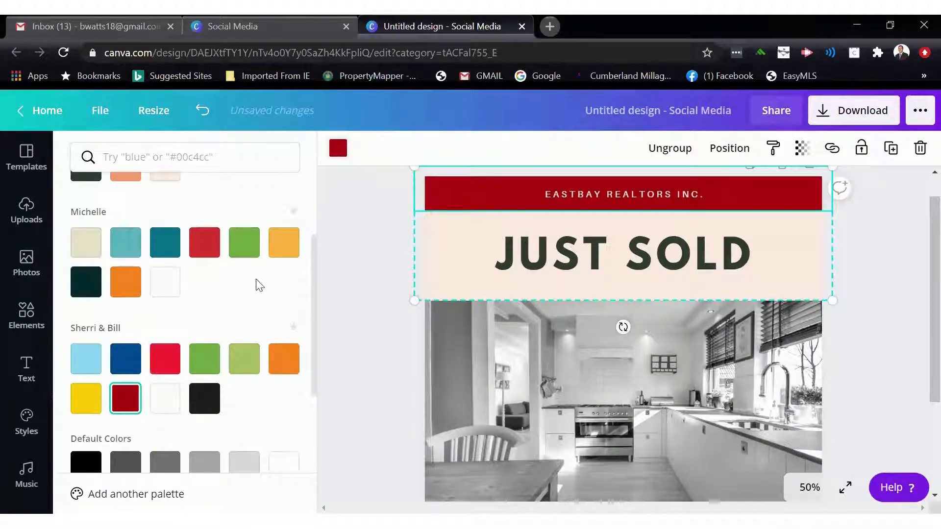
- Replace the banner text with "RE/MAX 1 ST ADVNTAGE"
left_click(551, 195)
double_click(561, 195)
left_click(570, 195)
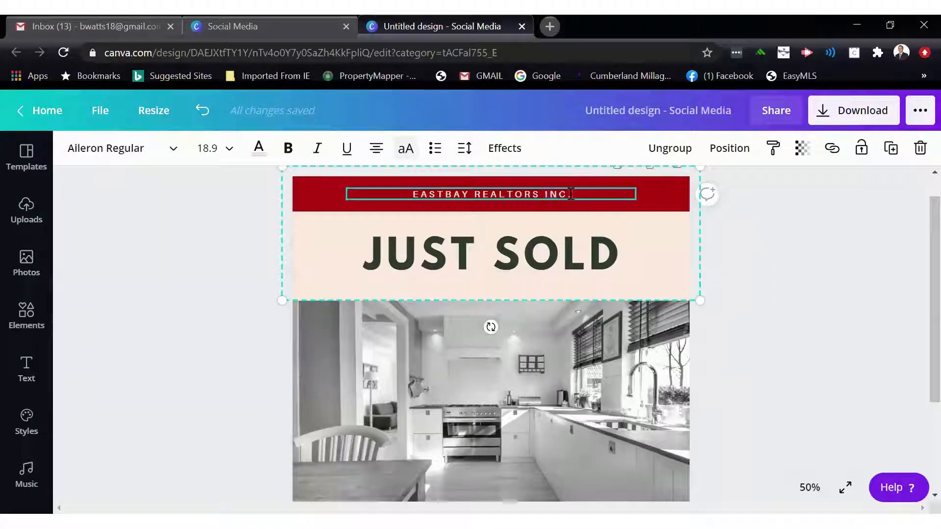
left_click_drag(572, 193, 407, 189)
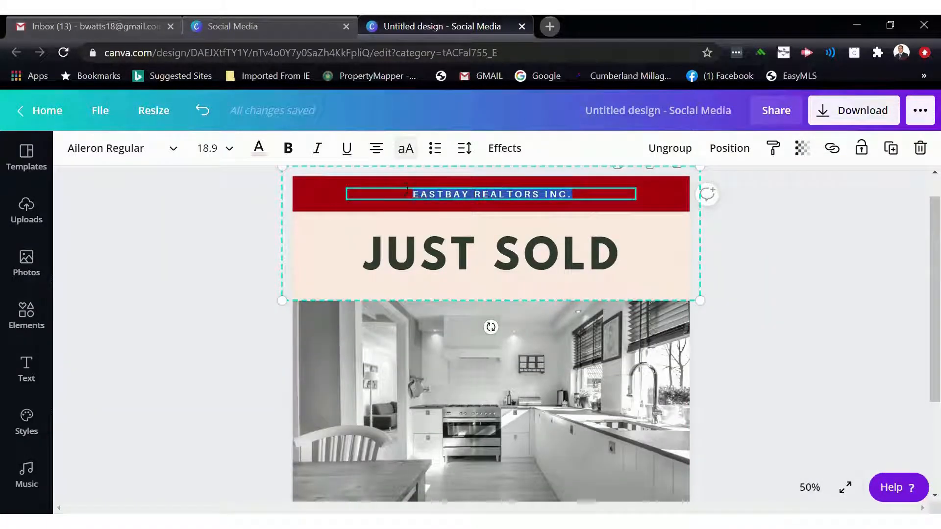
type("1")
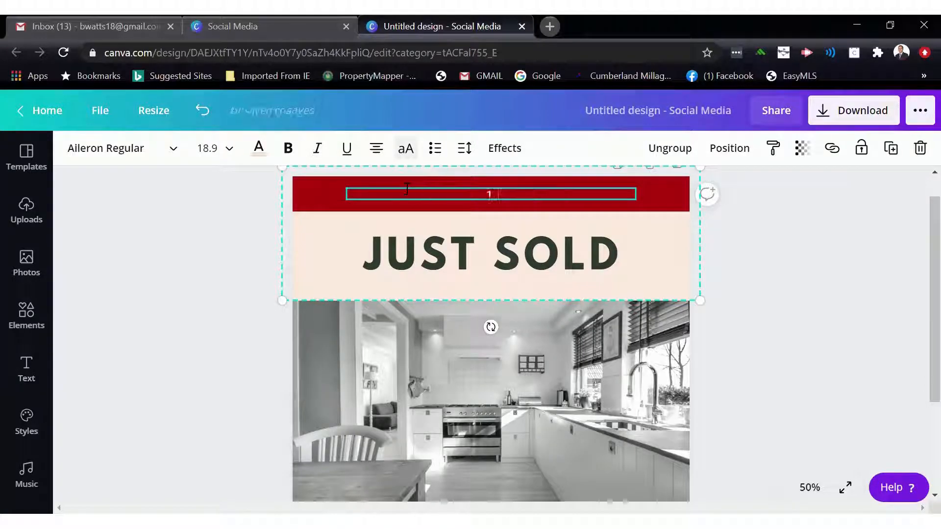
type(" ST ADVNTAGE")
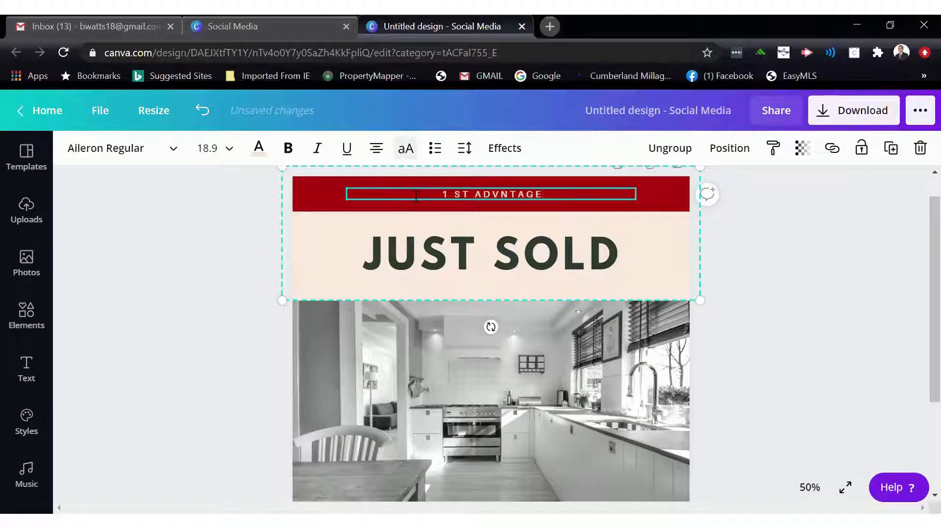
type("RE/")
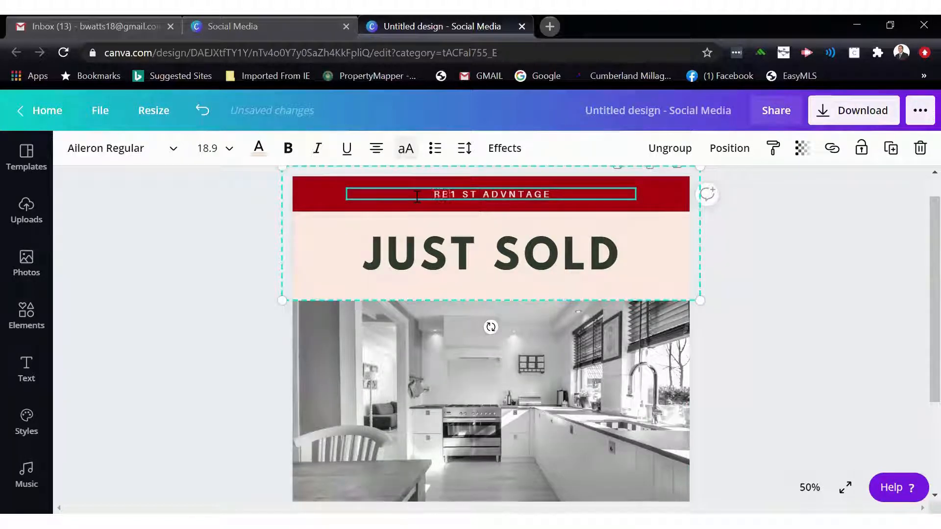
type("MAX")
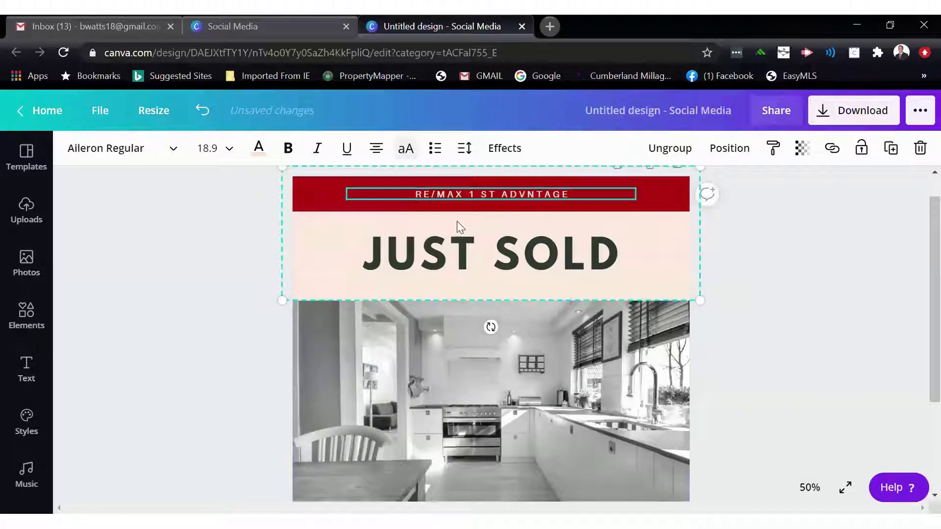
- Change the background behind the JUST SOLD heading to white
left_click(650, 217)
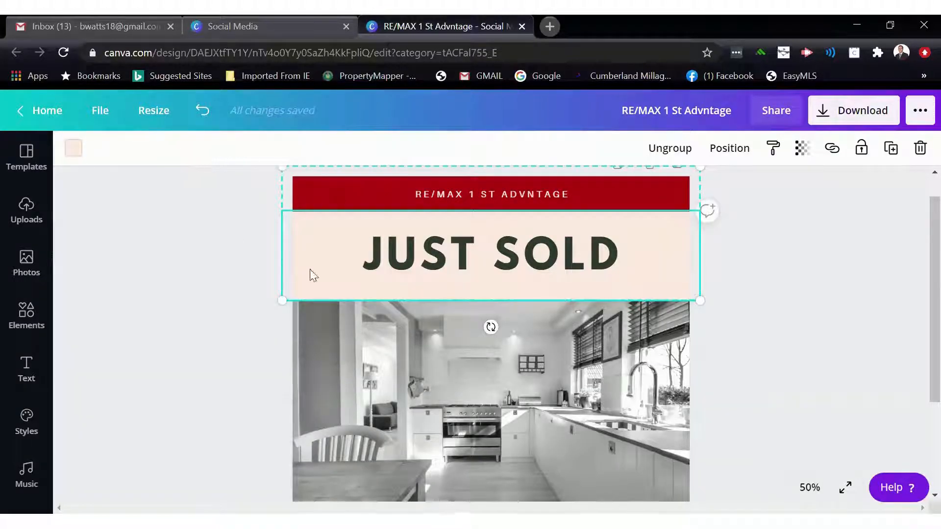
left_click(71, 156)
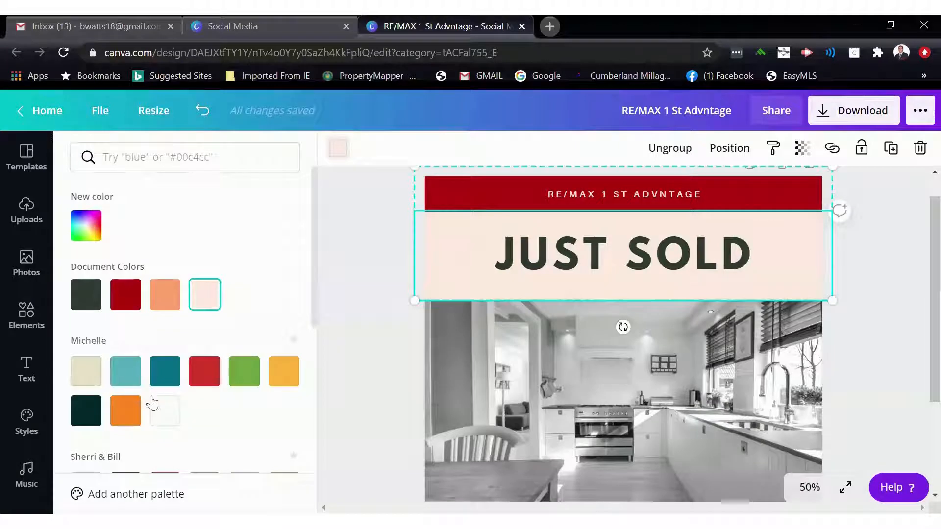
left_click(170, 418)
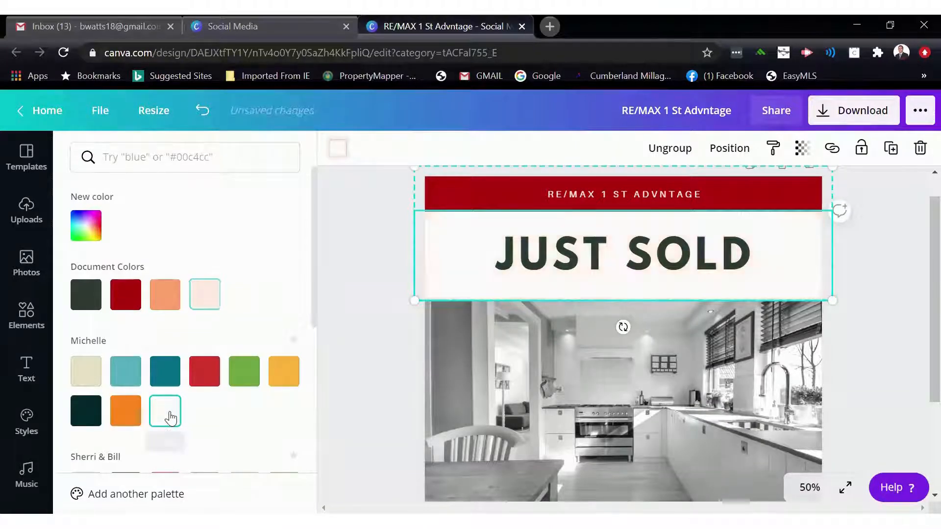
left_click(338, 272)
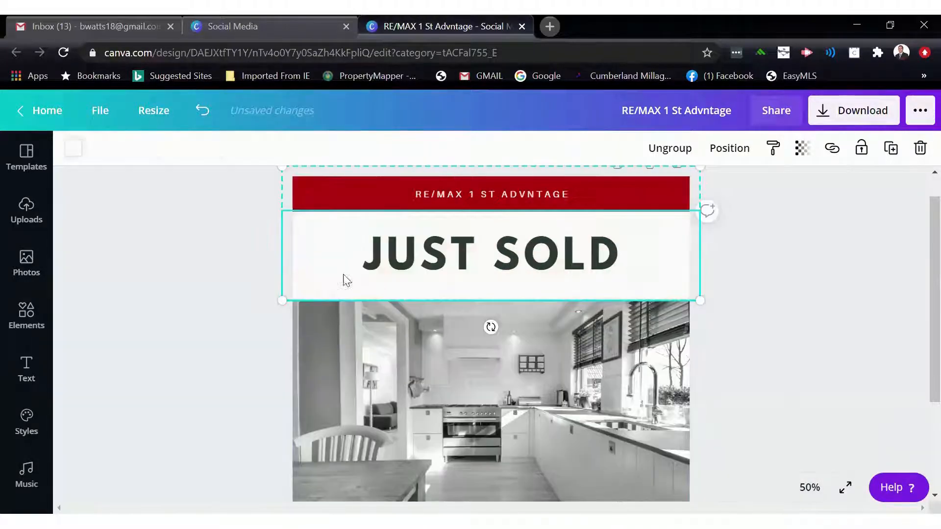
- Delete the kitchen photo from the image frame
scroll(386, 338, "down", 1)
scroll(385, 336, "down", 1)
left_click(404, 327)
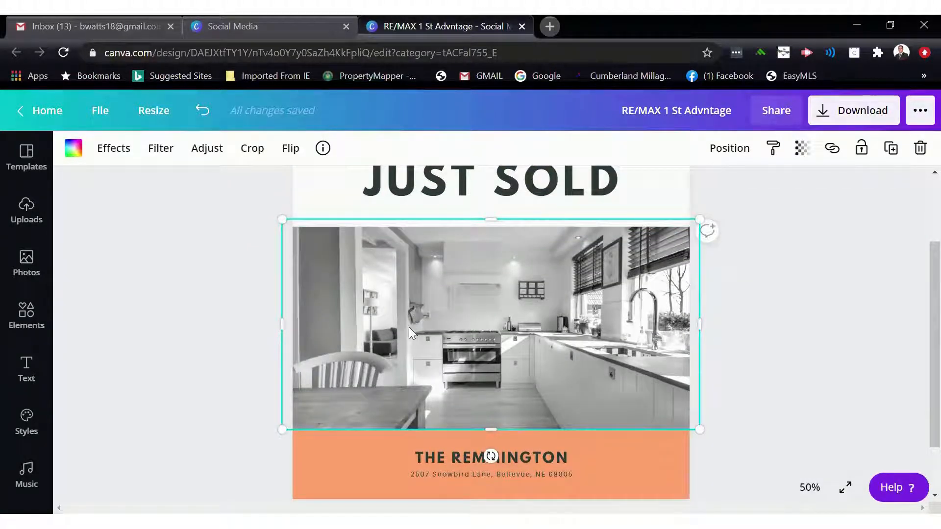
key("Delete")
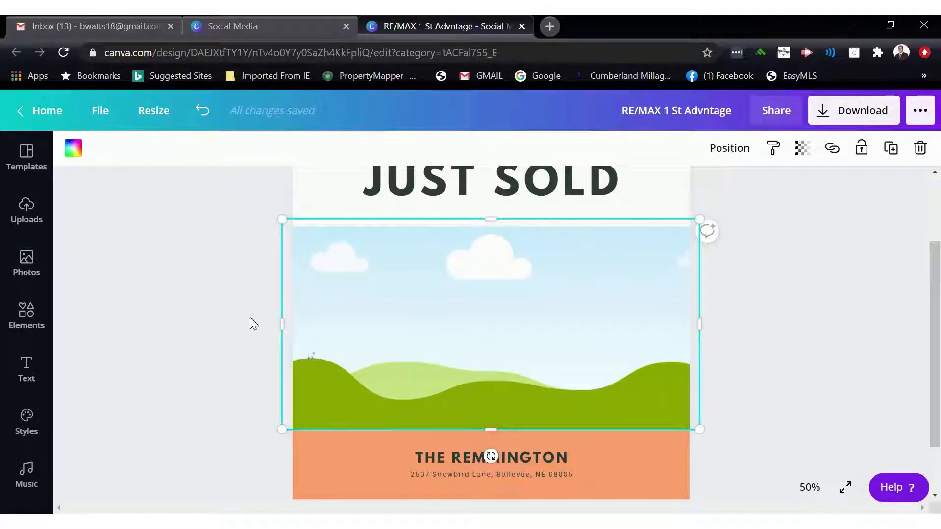
- Fill the empty image frame with the recently used photo of the blue and red front doors
left_click(28, 315)
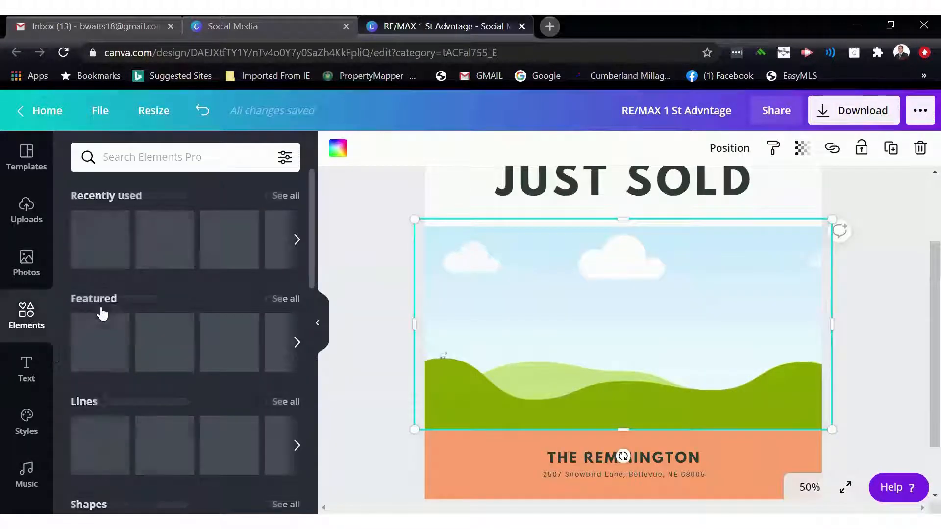
scroll(113, 308, "down", 7)
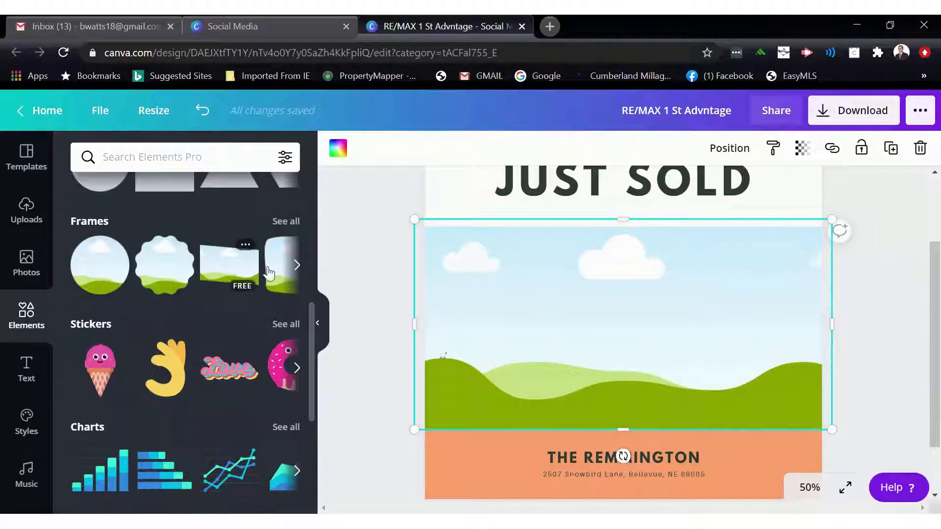
left_click(297, 267)
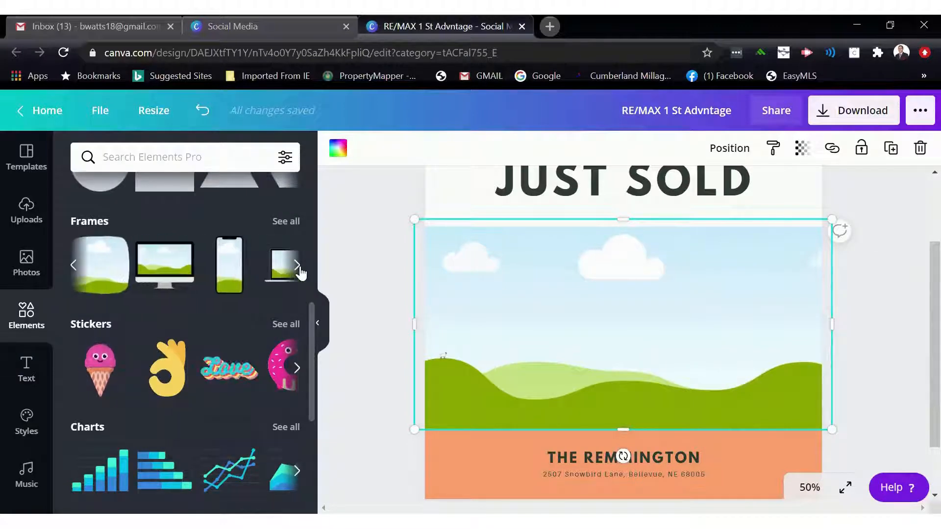
left_click(299, 269)
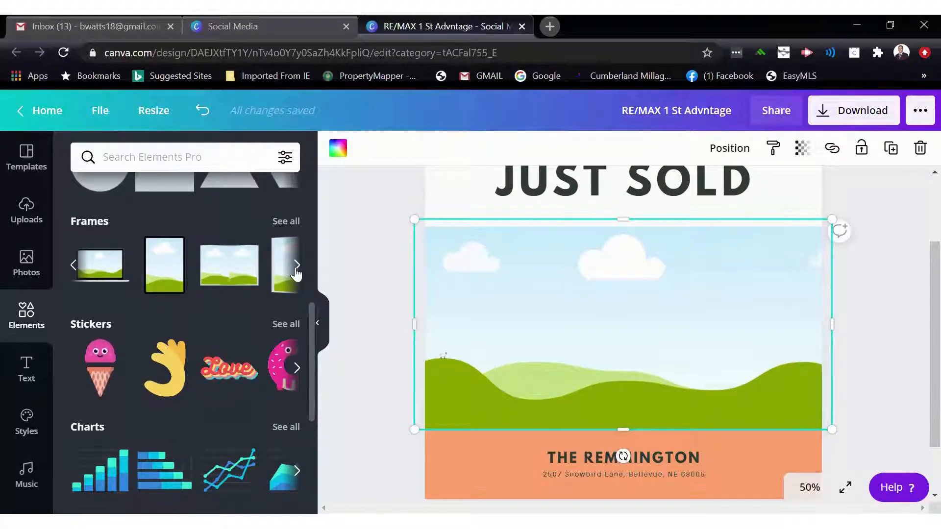
left_click(297, 267)
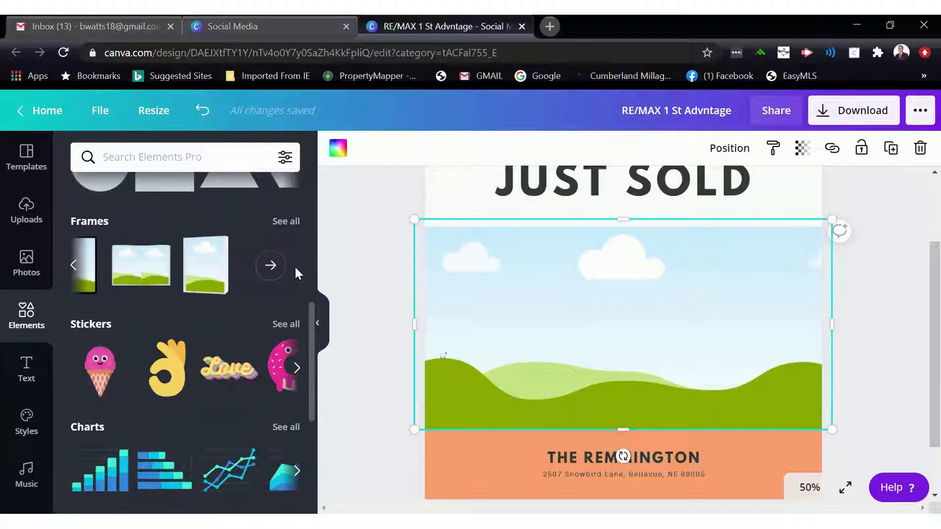
left_click(317, 323)
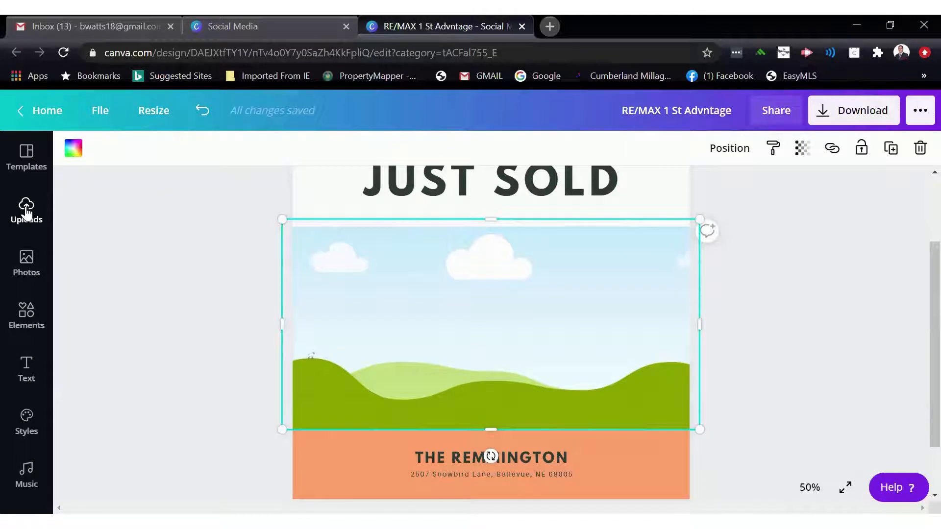
left_click(30, 263)
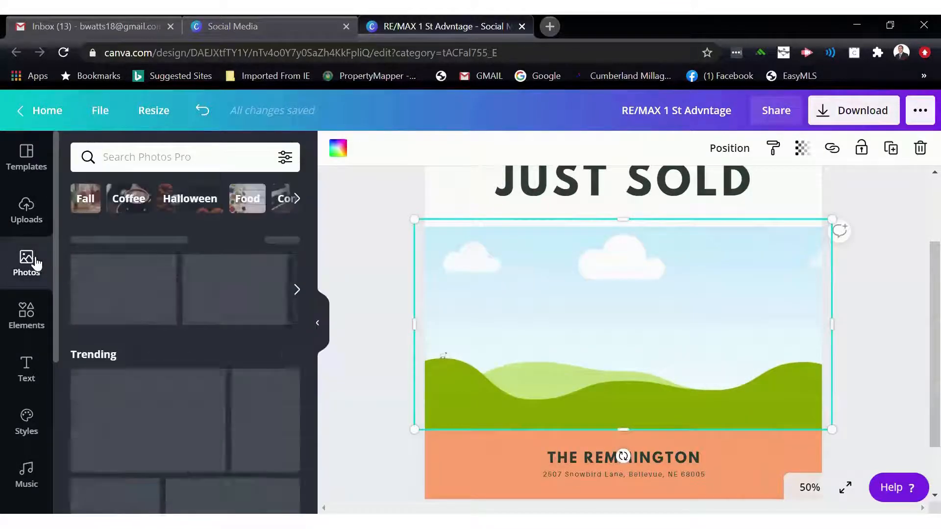
left_click(245, 286)
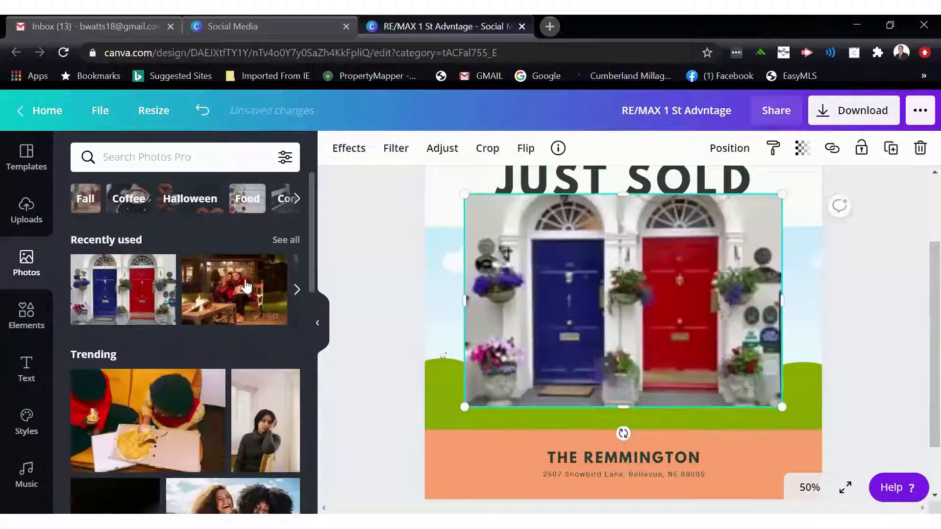
- Search the photo library for "house" and browse the results for a replacement picture
scroll(205, 320, "down", 6)
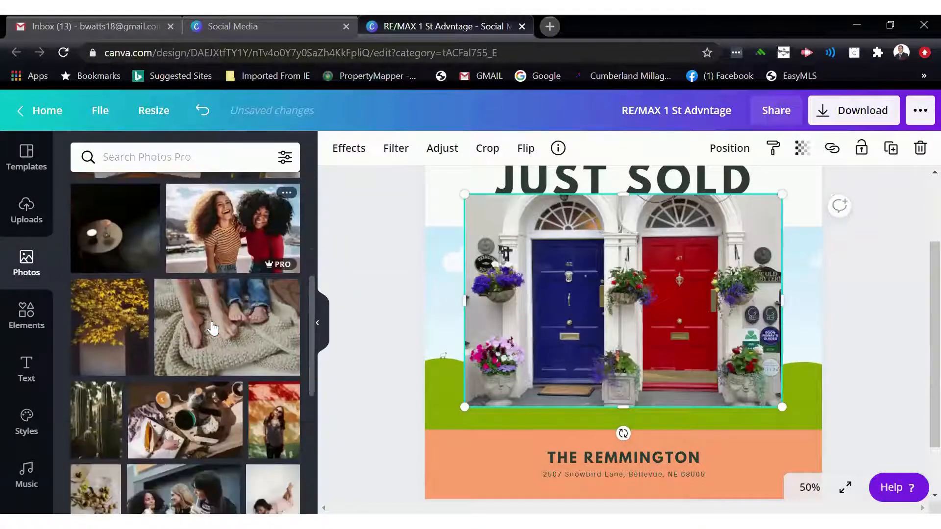
scroll(212, 328, "down", 6)
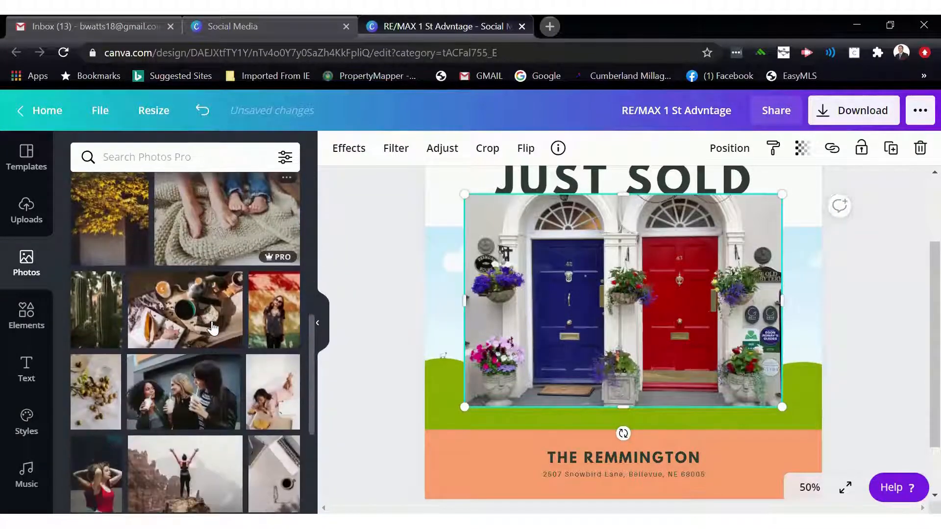
scroll(212, 327, "down", 10)
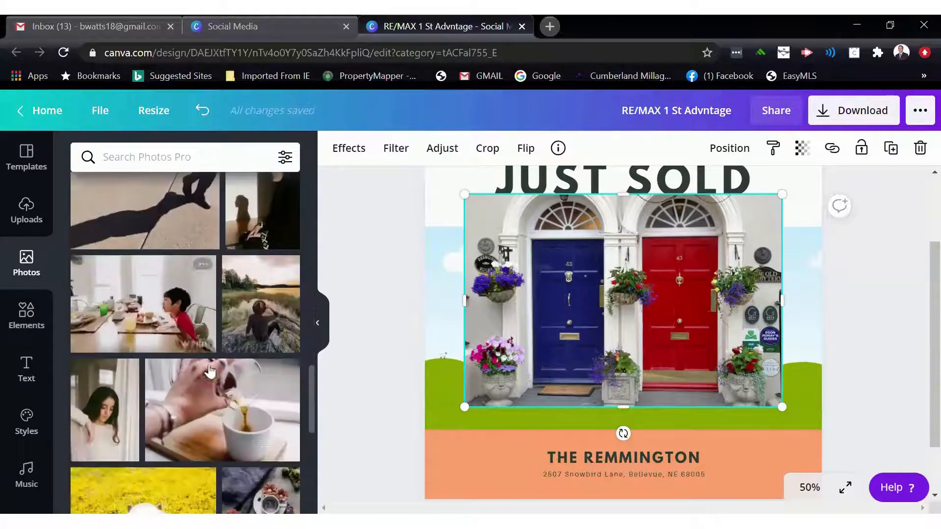
scroll(204, 398, "down", 2)
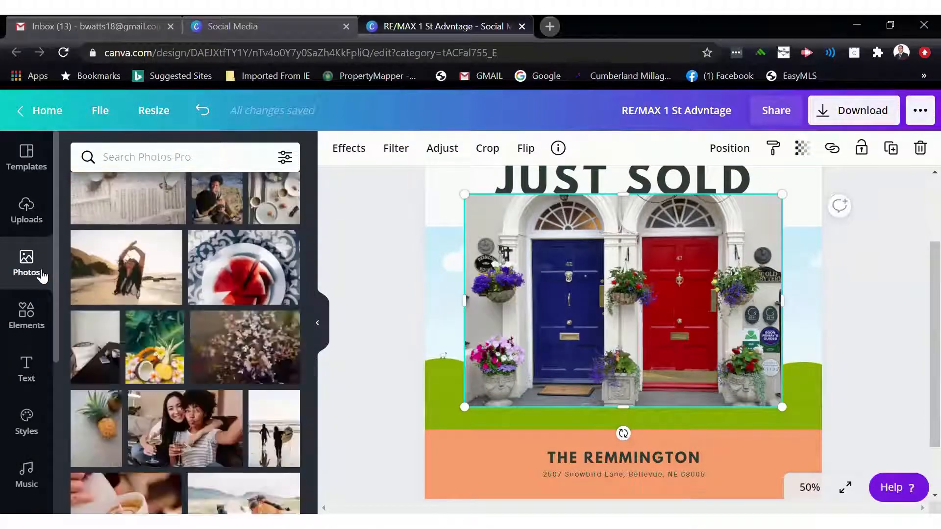
left_click(125, 161)
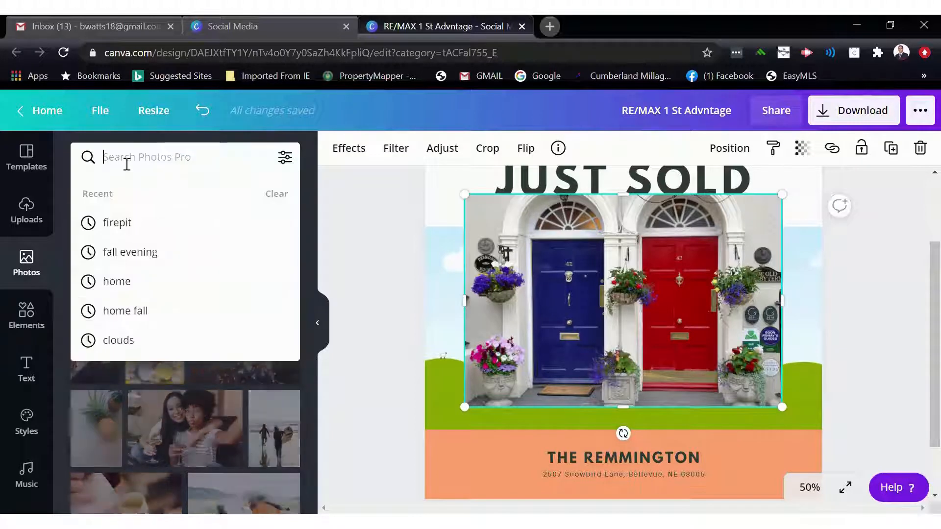
type("house")
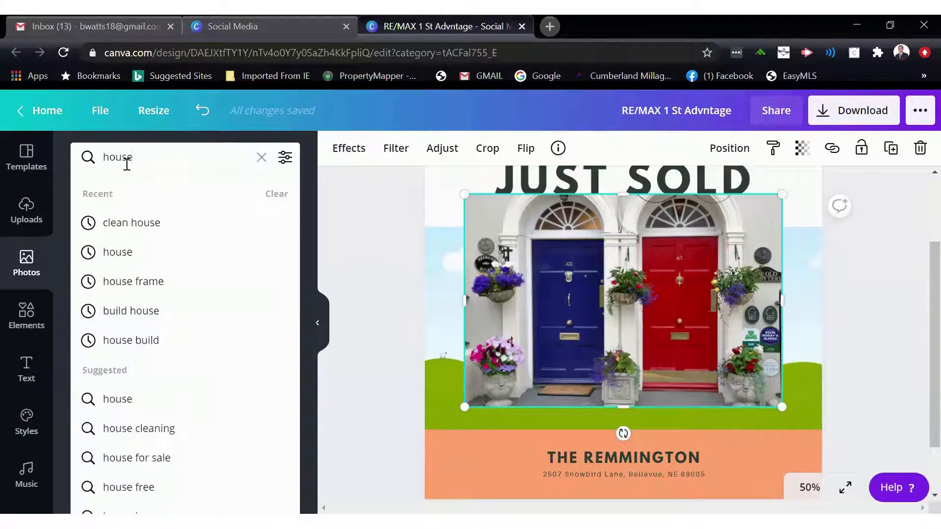
key("Return")
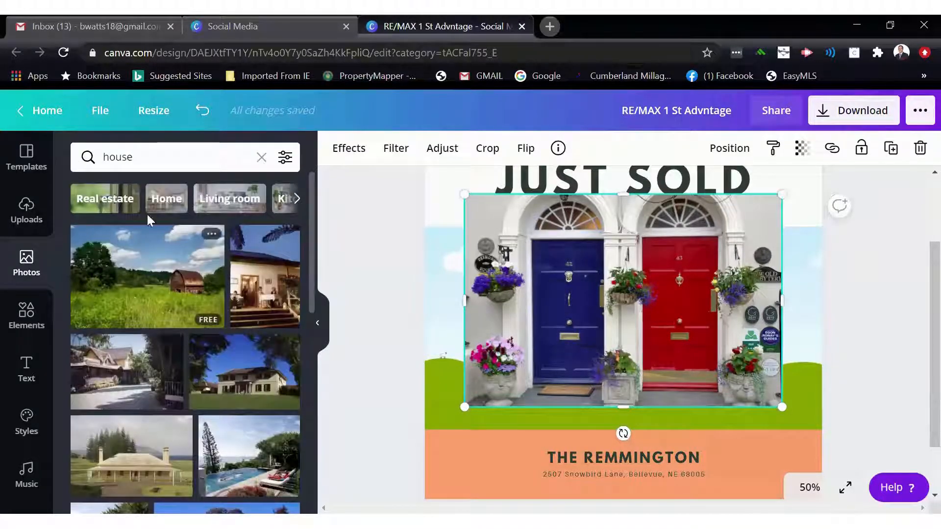
scroll(233, 299, "down", 1)
scroll(233, 299, "down", 5)
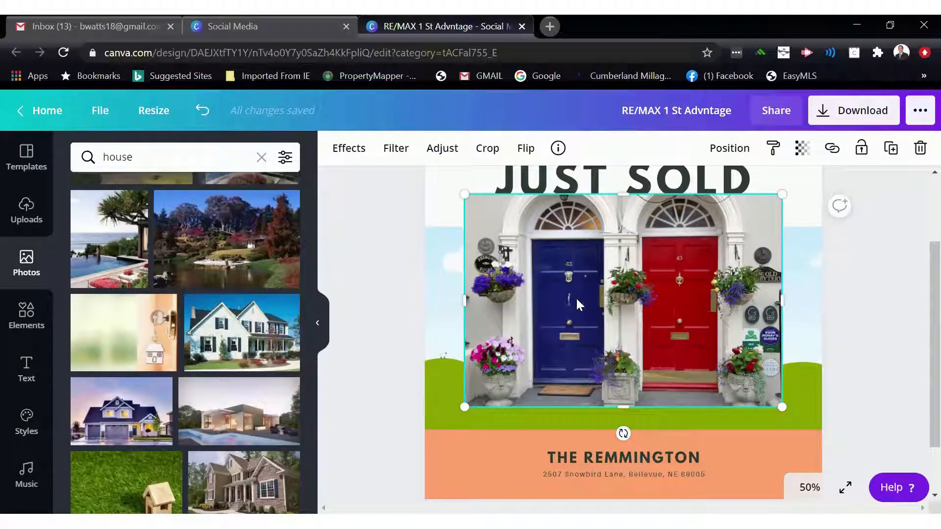
left_click(323, 322)
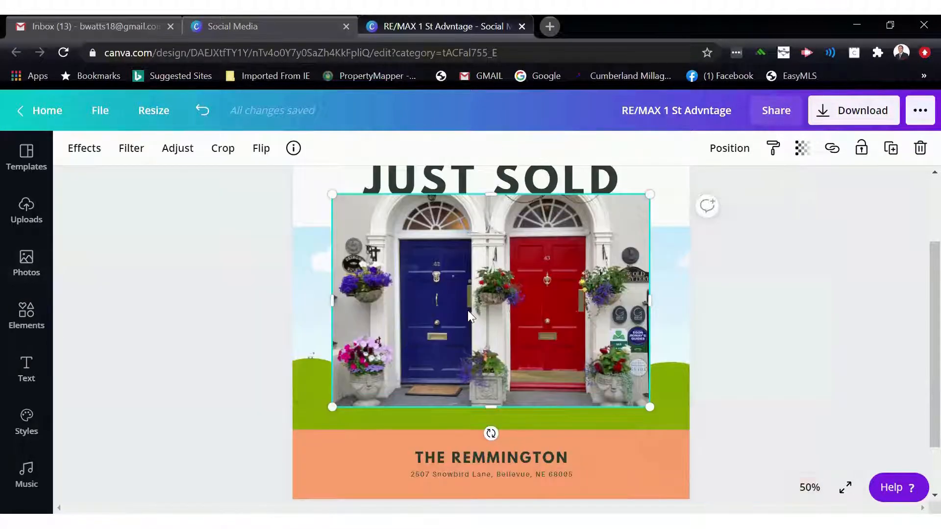
- Fit the door photo to fill the image frame and nudge its position within the frame
mouse_move(470, 316)
left_mouse_down()
mouse_move(447, 326)
mouse_move(476, 332)
left_mouse_up()
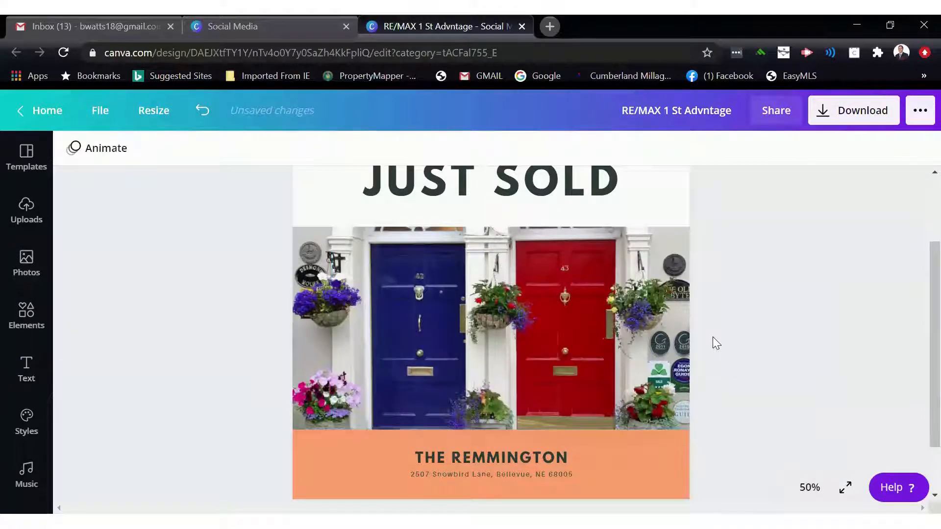
scroll(811, 366, "up", 2)
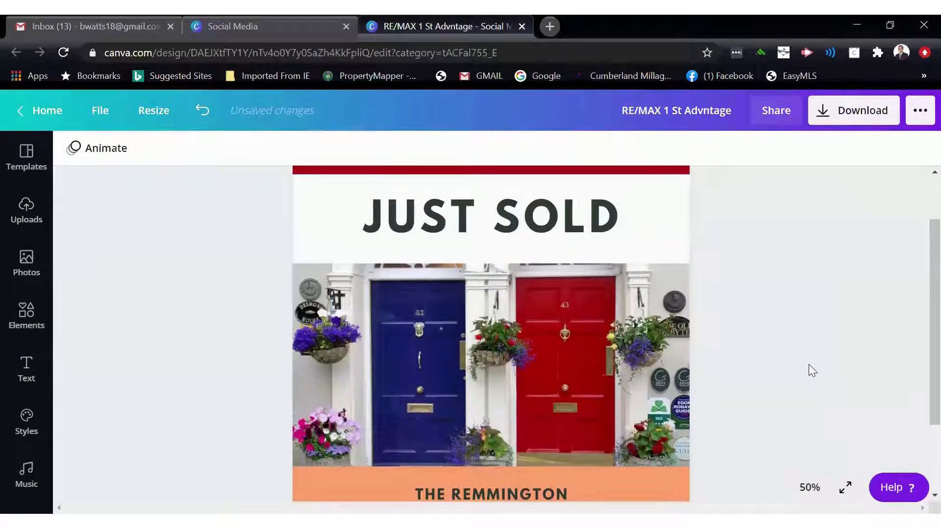
double_click(539, 358)
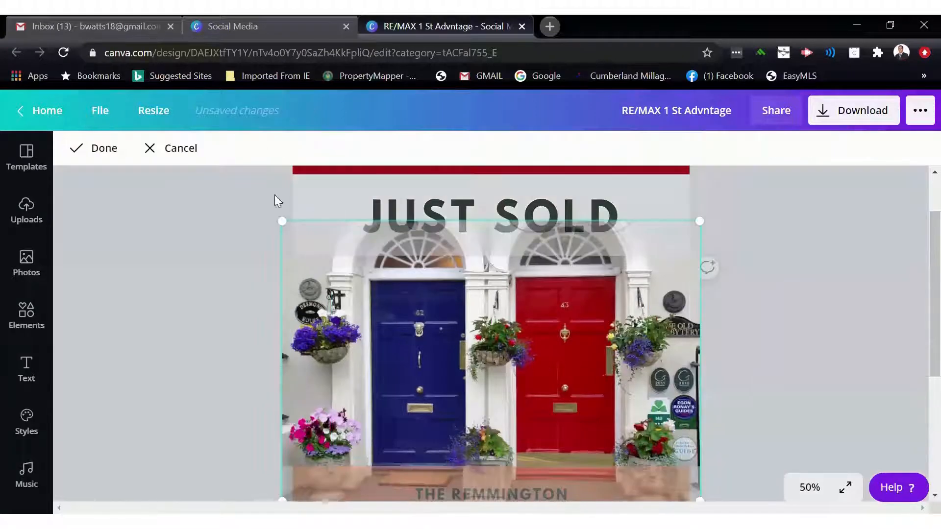
scroll(365, 321, "down", 2)
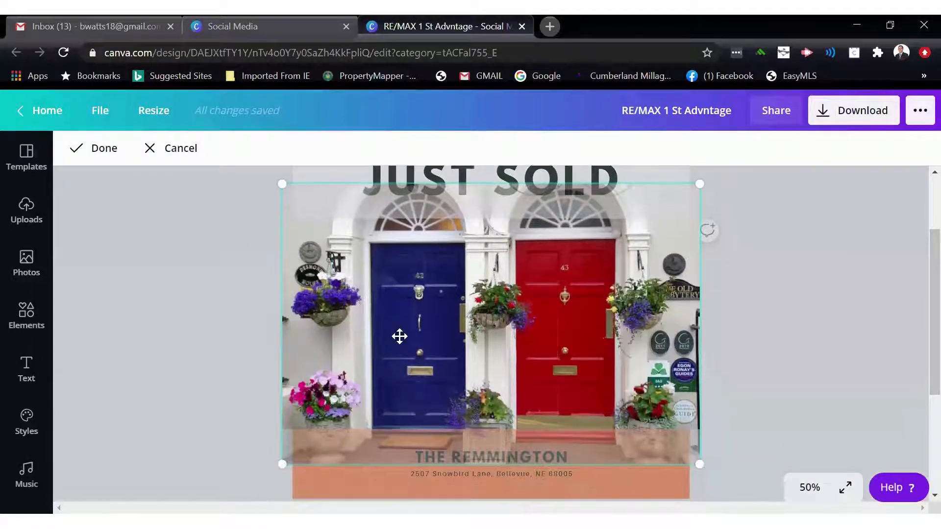
left_click_drag(407, 351, 409, 350)
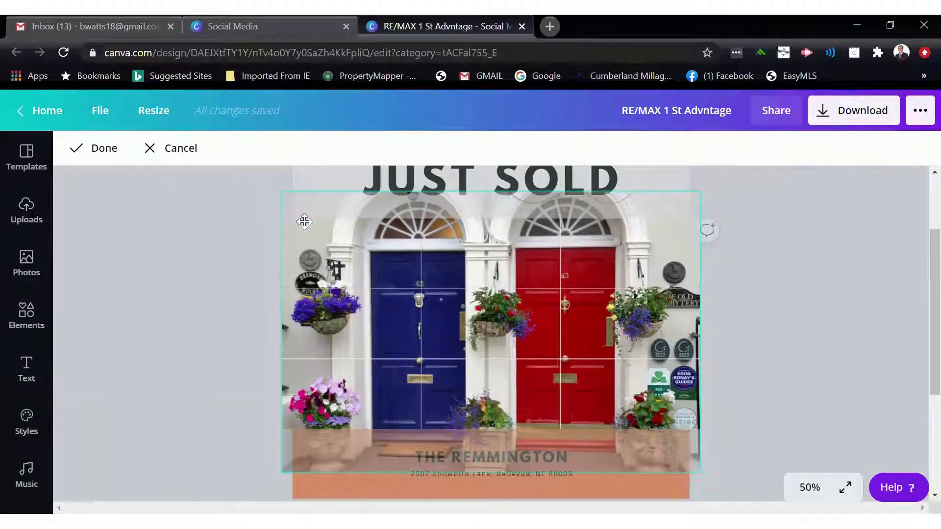
scroll(294, 209, "down", 1)
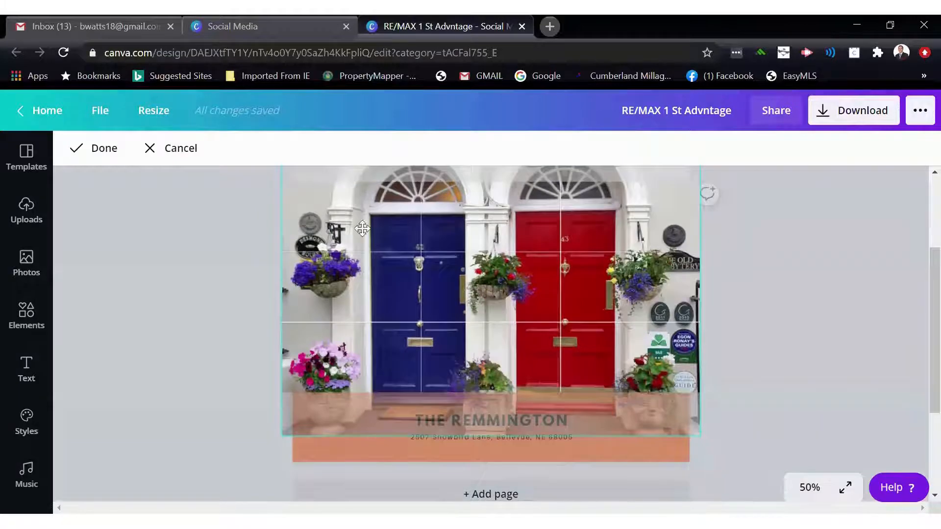
left_click(753, 345)
scroll(743, 352, "up", 4)
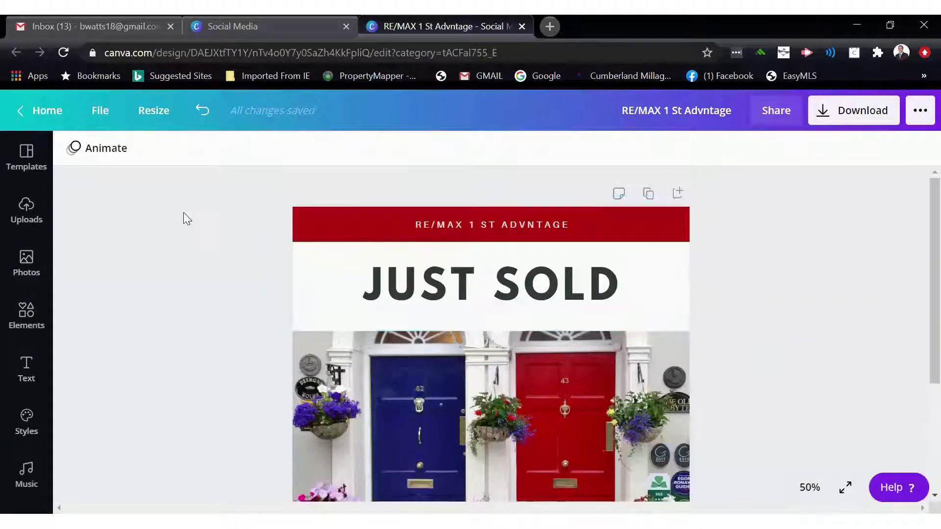
left_click(27, 212)
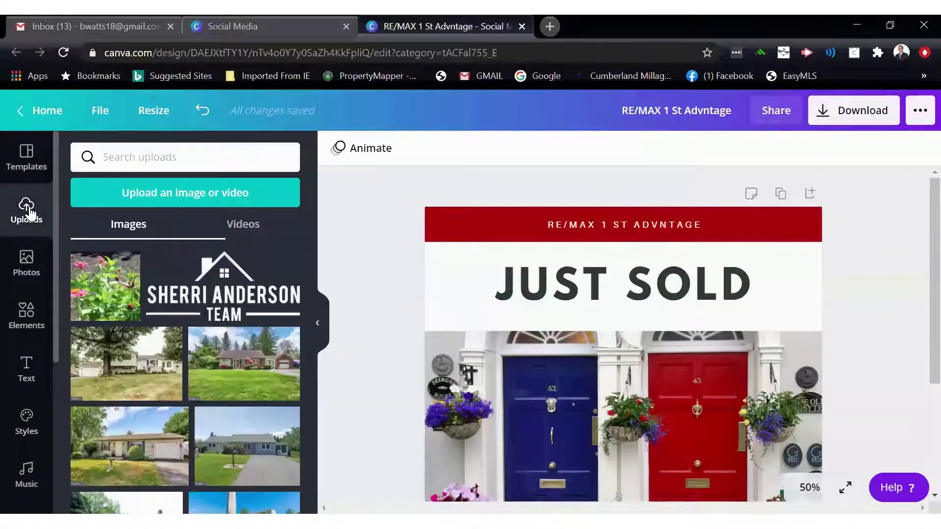
left_click(174, 196)
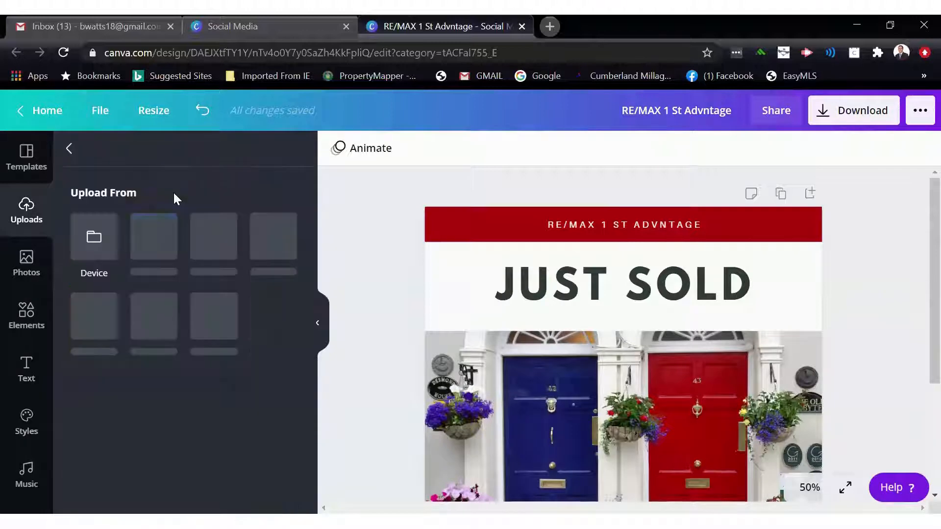
left_click(98, 237)
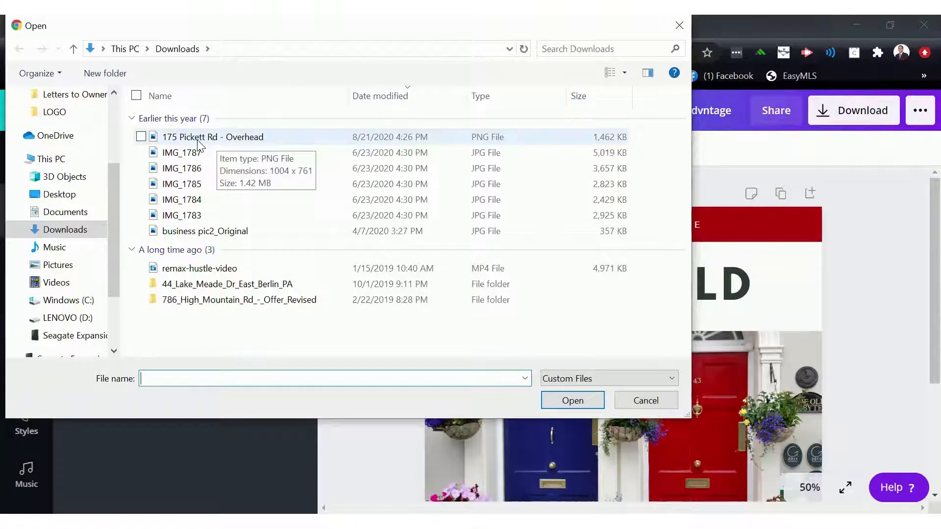
left_click(679, 26)
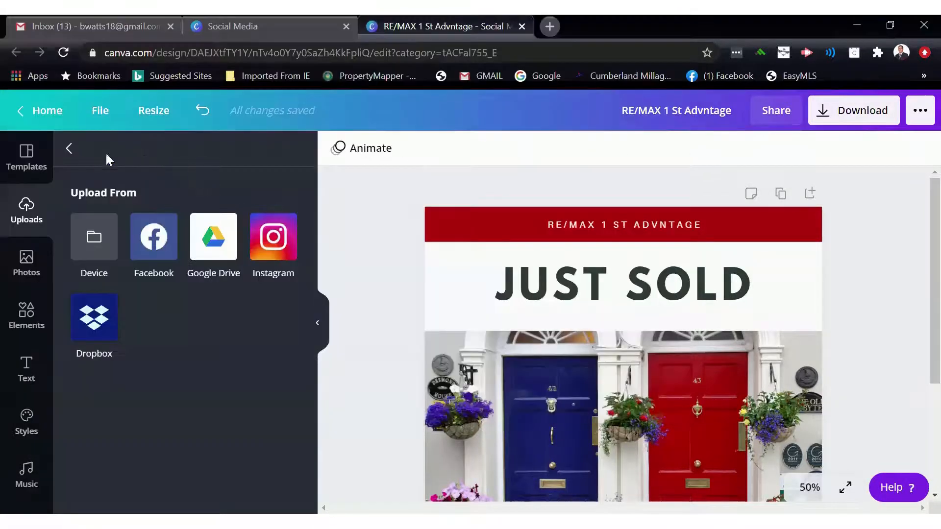
left_click(67, 153)
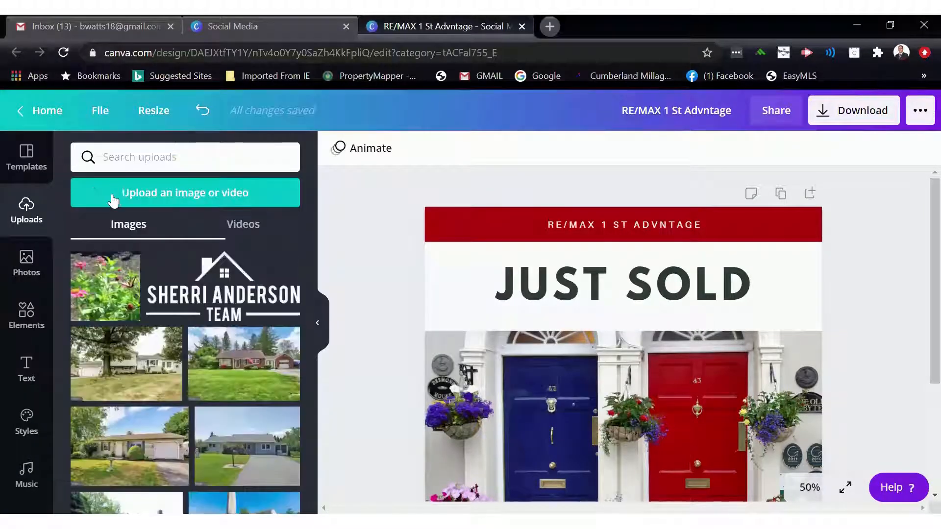
- Add the tilted team photo from the uploads to the design and shrink it to about 317 by 365
scroll(178, 296, "down", 8)
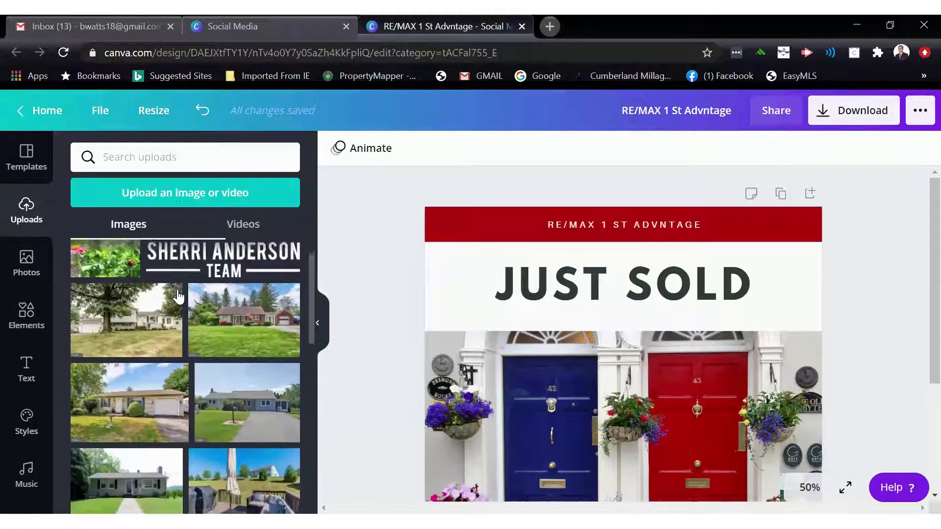
scroll(177, 297, "down", 10)
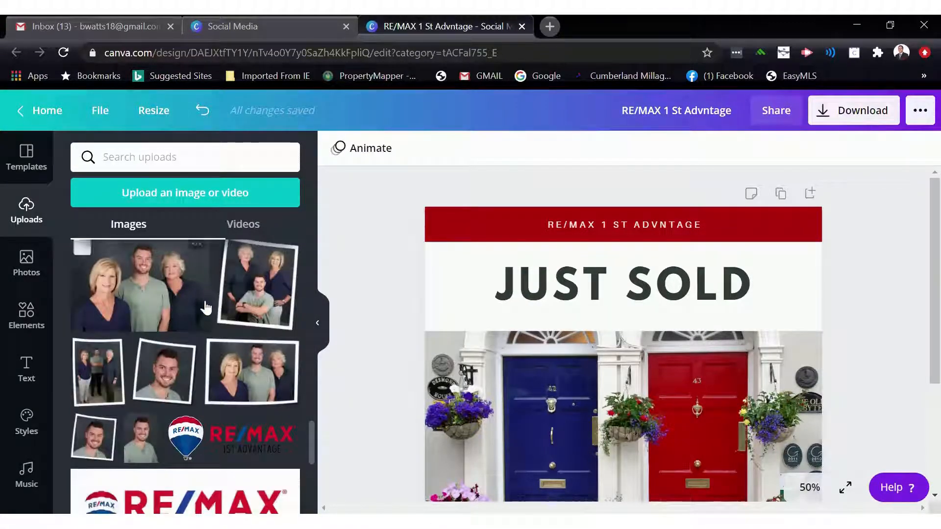
left_click(247, 297)
scroll(637, 304, "down", 2)
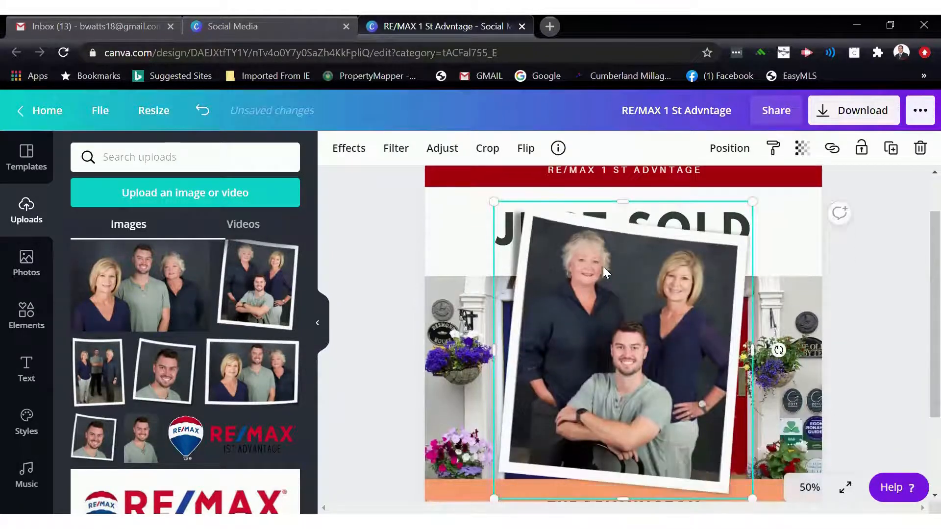
left_click_drag(509, 221, 627, 366)
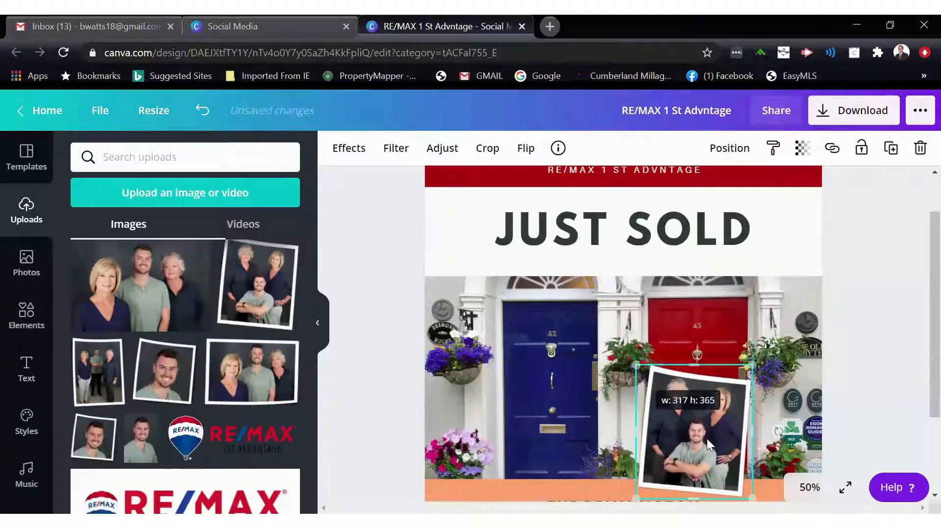
- Move the team photo to the top right corner of the post and rotate it slightly
left_click_drag(730, 392, 784, 240)
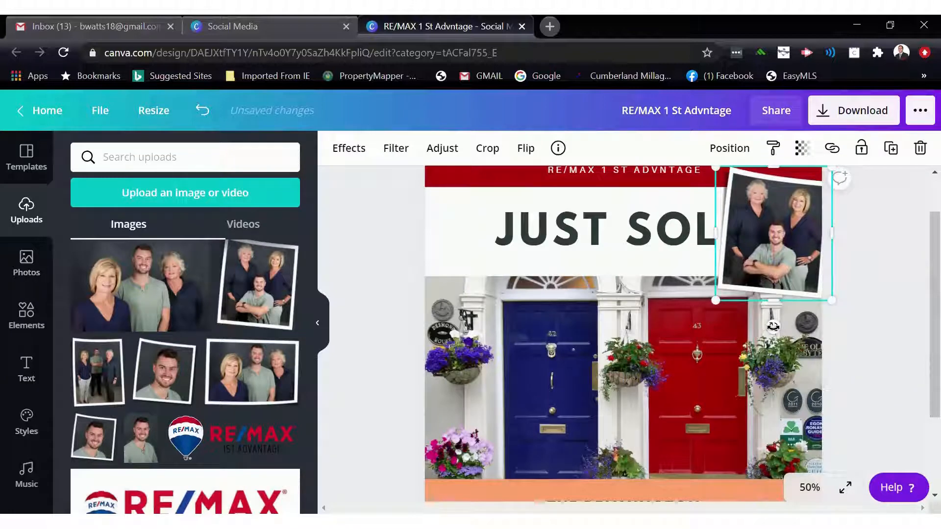
left_click_drag(769, 327, 779, 351)
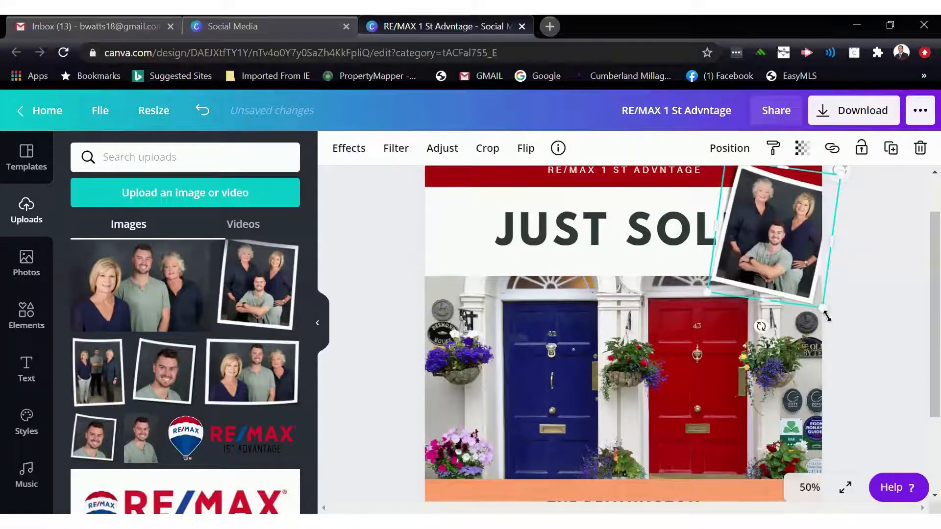
- Replace the JUST SOLD heading text with PRETTY DOORS
left_click(669, 238)
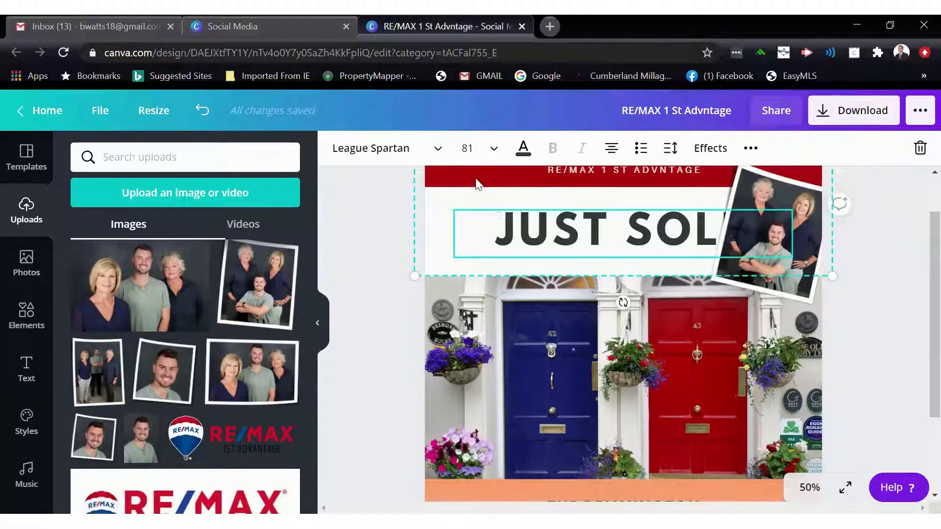
left_click(318, 333)
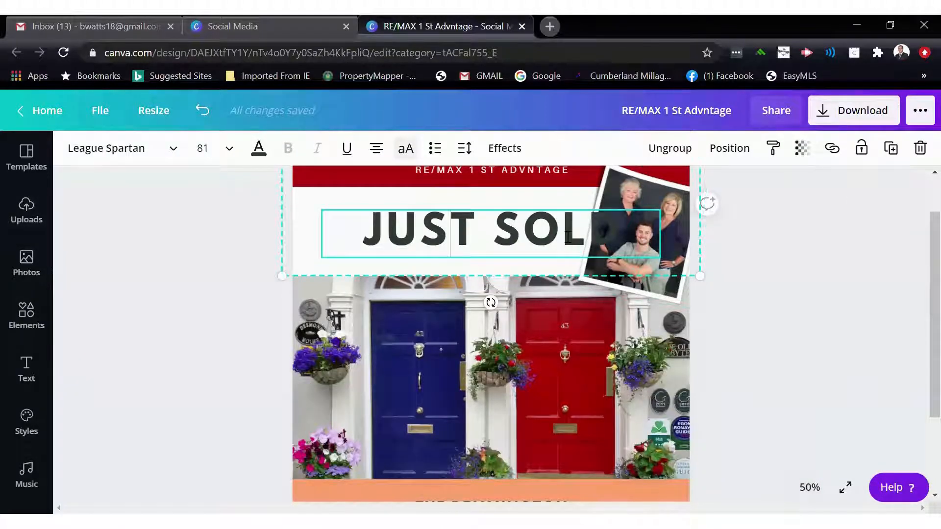
left_click_drag(501, 233, 386, 223)
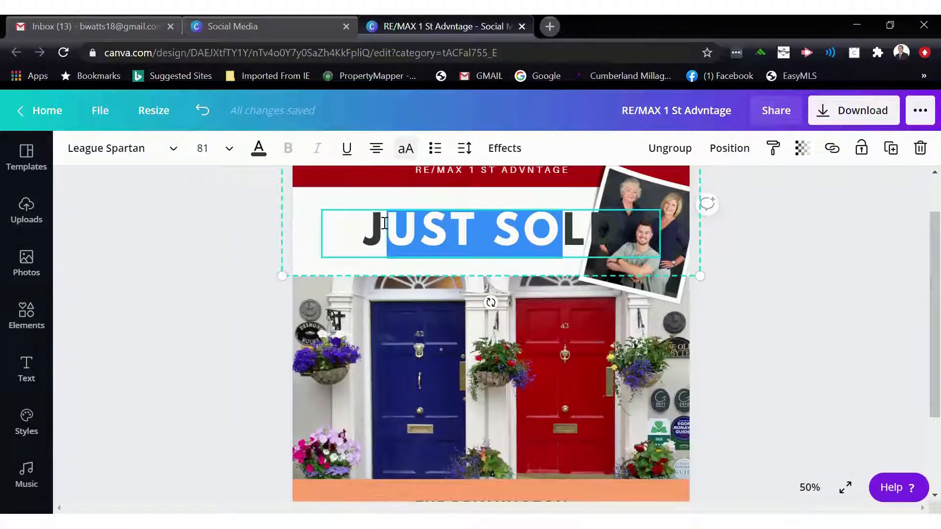
key("BackSpace")
key("BackSpace")
key("Delete")
key("Delete")
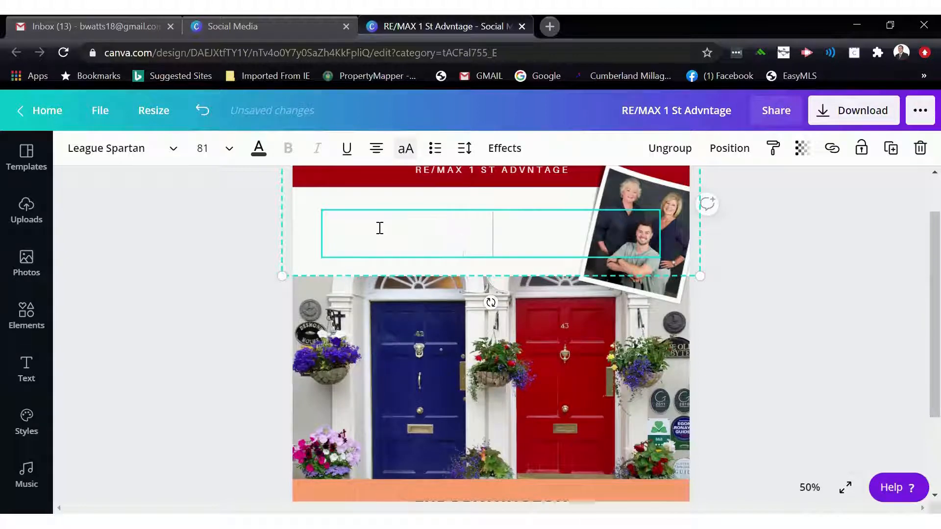
type("PRETTY DOORS")
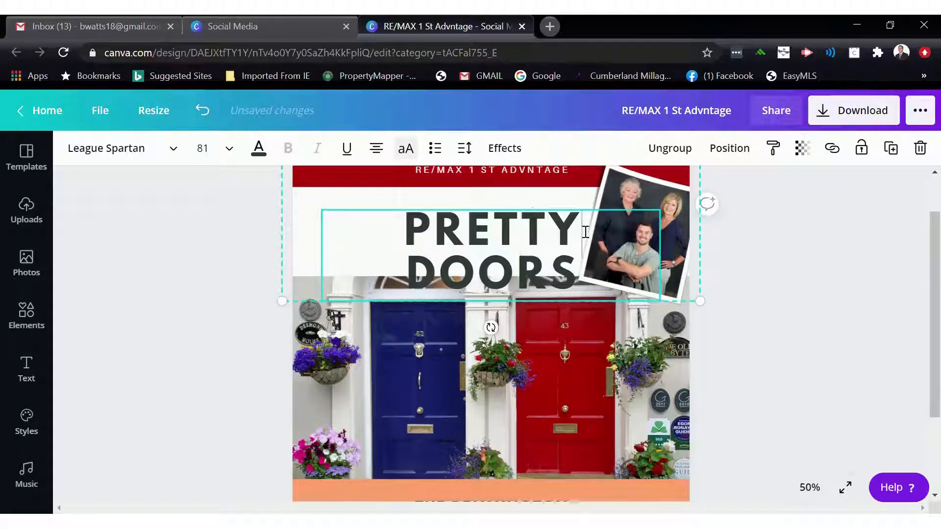
- Ungroup the heading from its white background and move the PRETTY DOORS text up
left_click(604, 351)
mouse_move(530, 224)
left_mouse_down()
mouse_move(529, 208)
mouse_move(530, 217)
left_mouse_up()
left_click(547, 347)
left_click(522, 247)
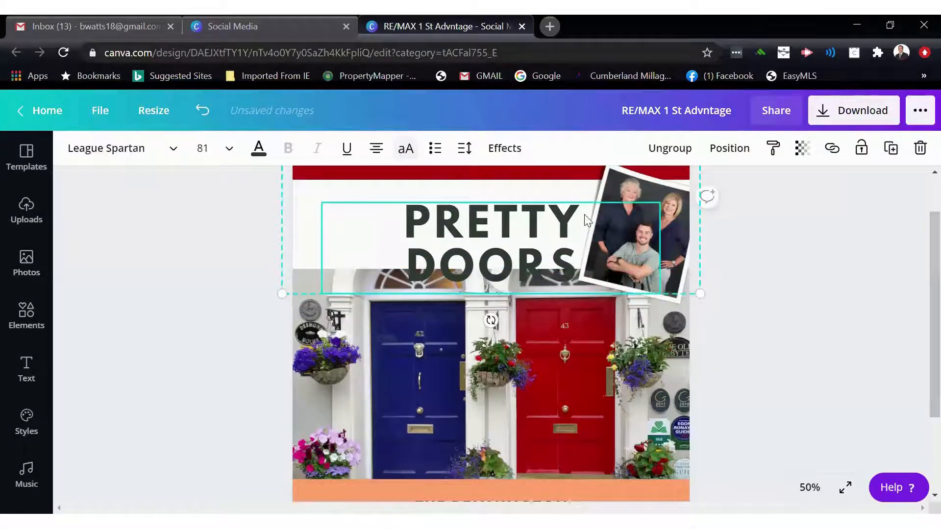
left_click(666, 152)
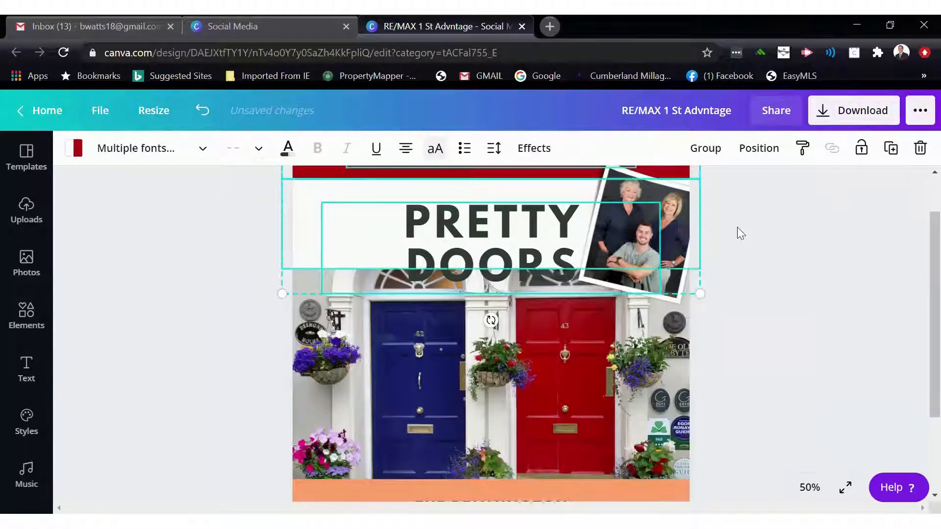
left_click(738, 230)
left_click_drag(519, 207, 494, 190)
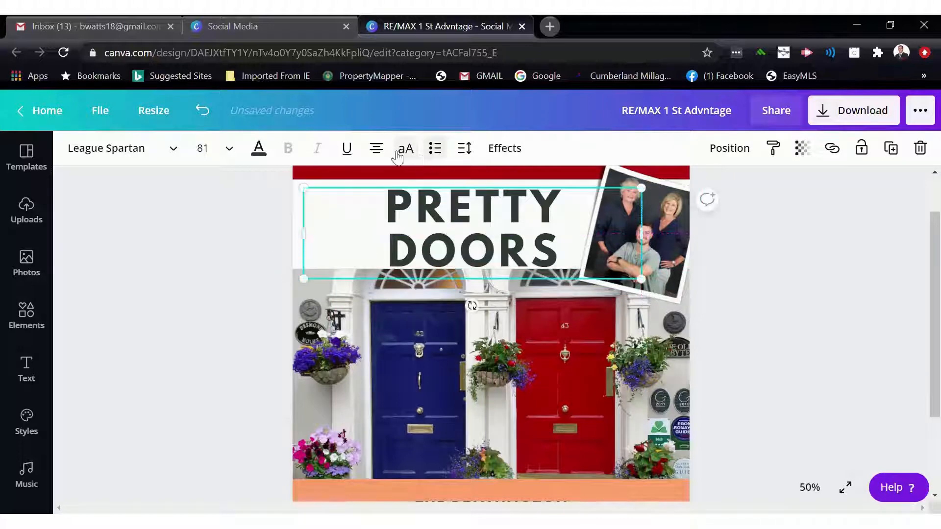
- Center the PRETTY DOORS text, narrow its box to fit the words and place it beside the team photo
left_click(376, 148)
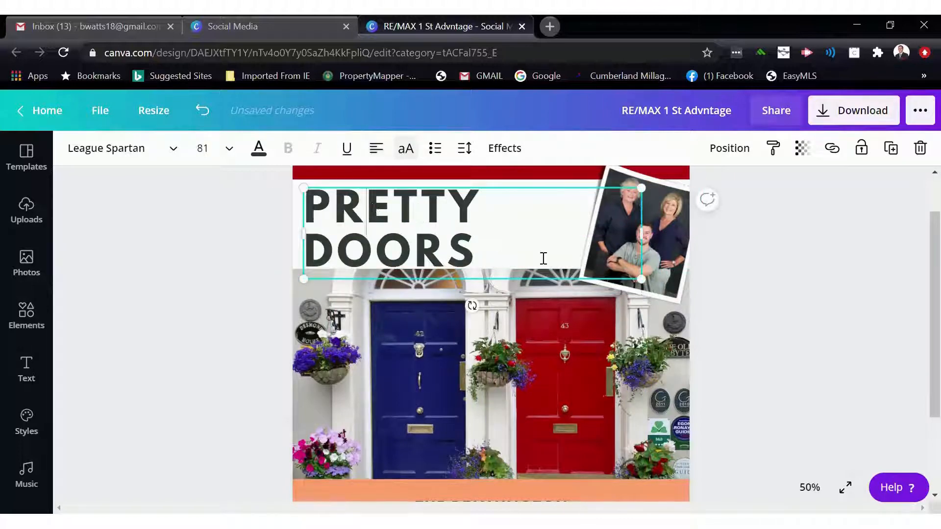
left_click(380, 152)
left_click_drag(640, 237, 490, 239)
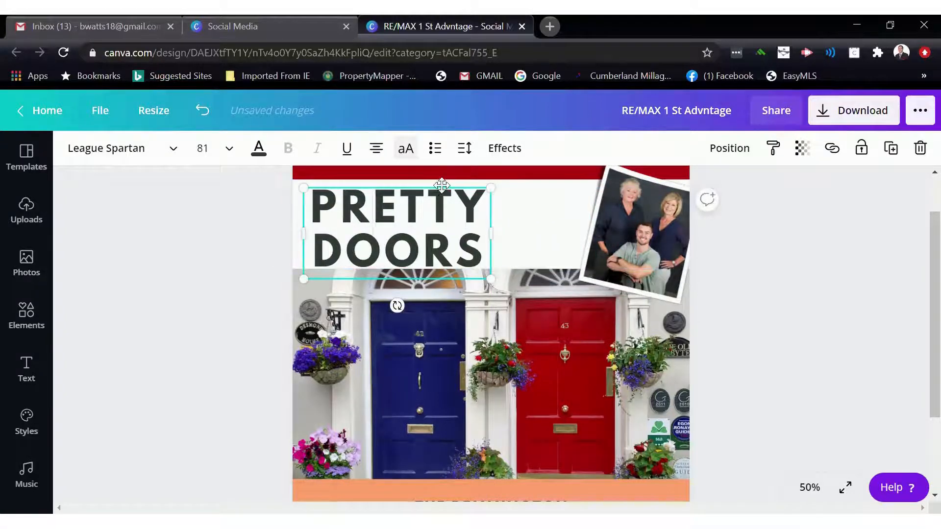
left_click_drag(441, 186, 535, 187)
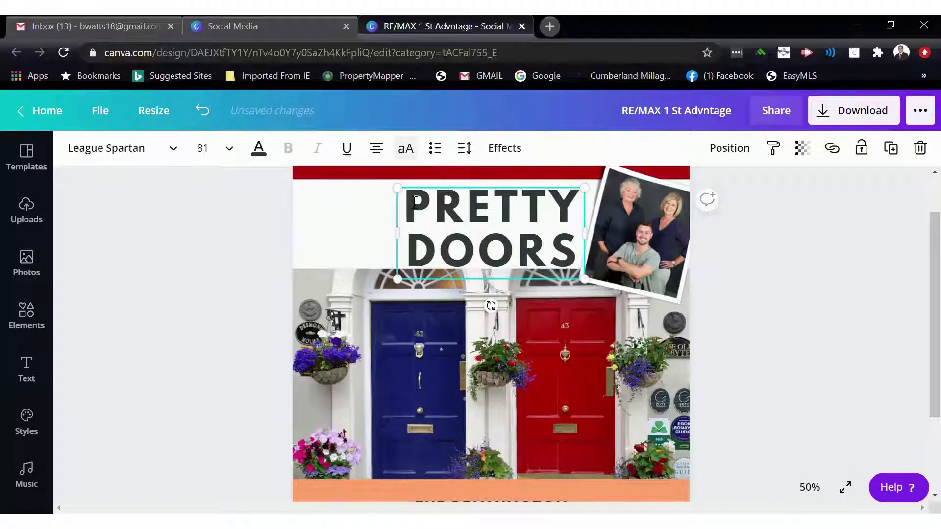
- Change the PRETTY DOORS text color to the dark blue from the Sherri & Bill palette
left_click(258, 148)
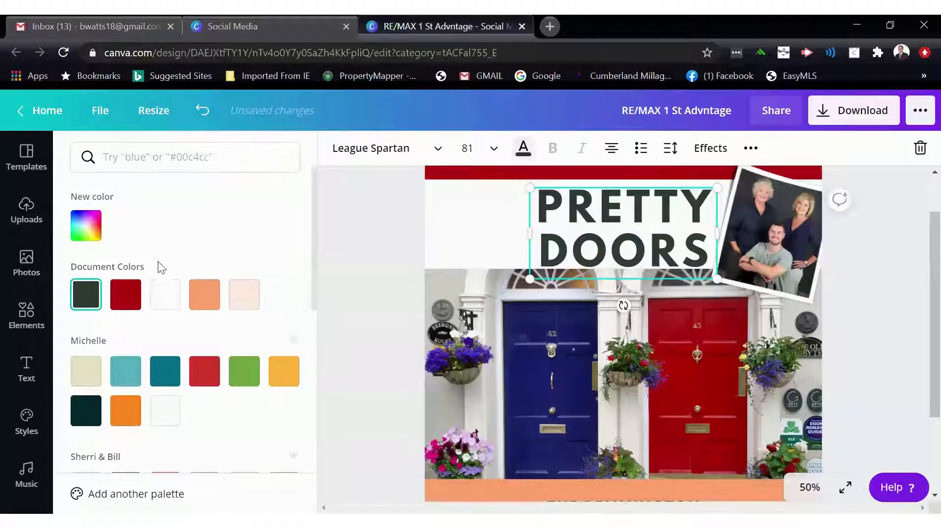
left_click(121, 297)
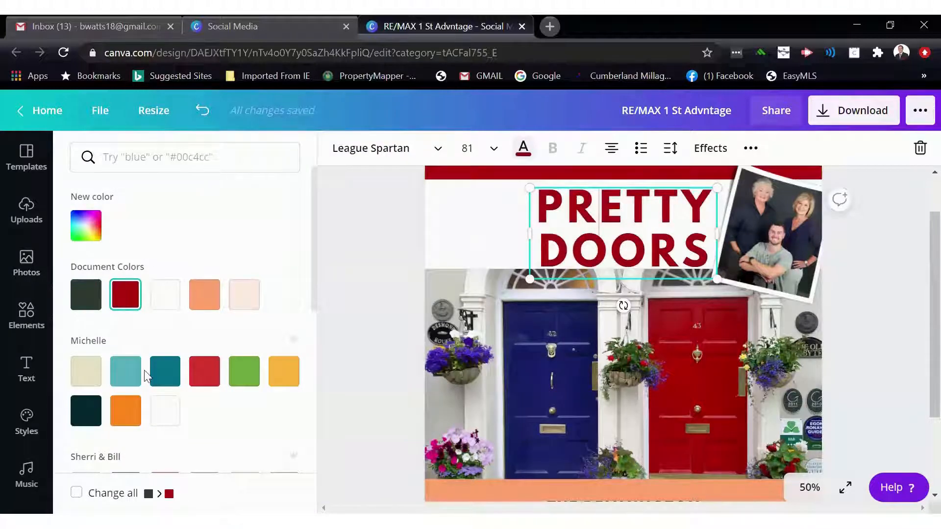
scroll(142, 392, "down", 4)
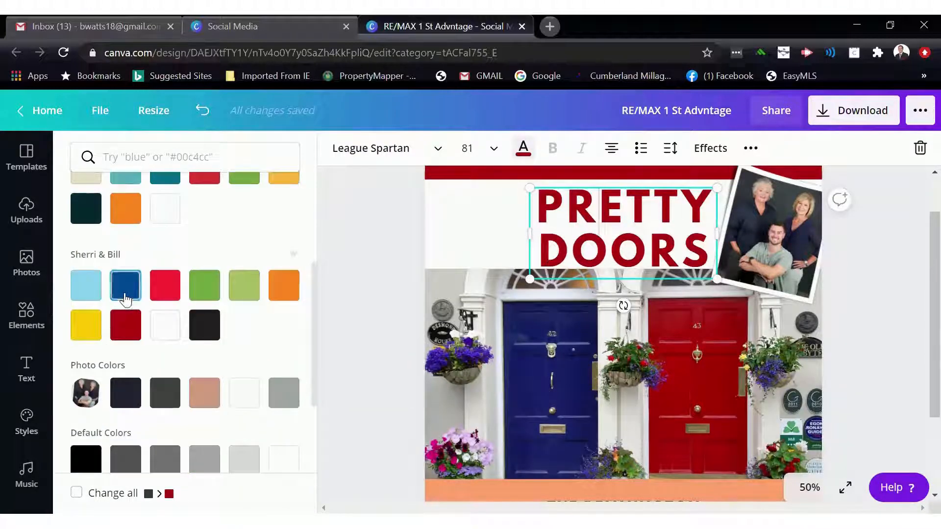
scroll(126, 301, "down", 1)
left_click(120, 277)
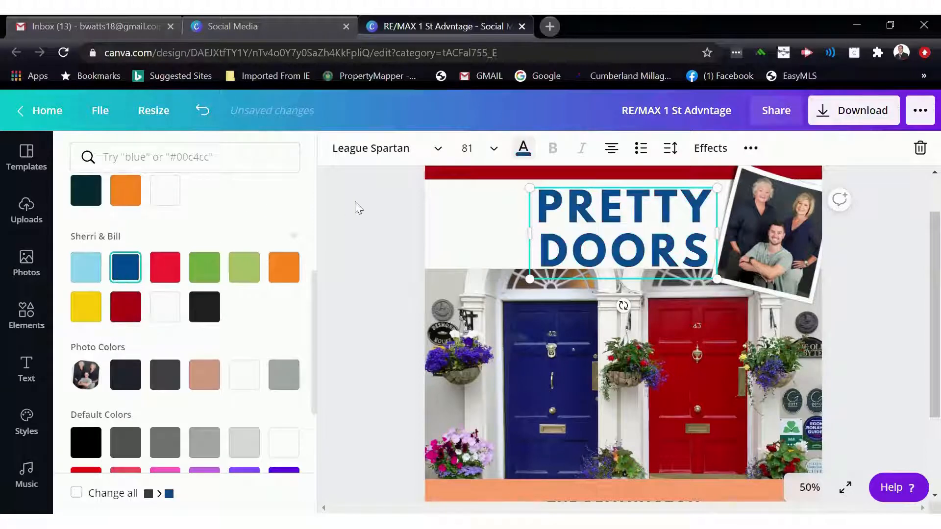
- Change the PRETTY DOORS font to Aileron Regular
left_click(395, 156)
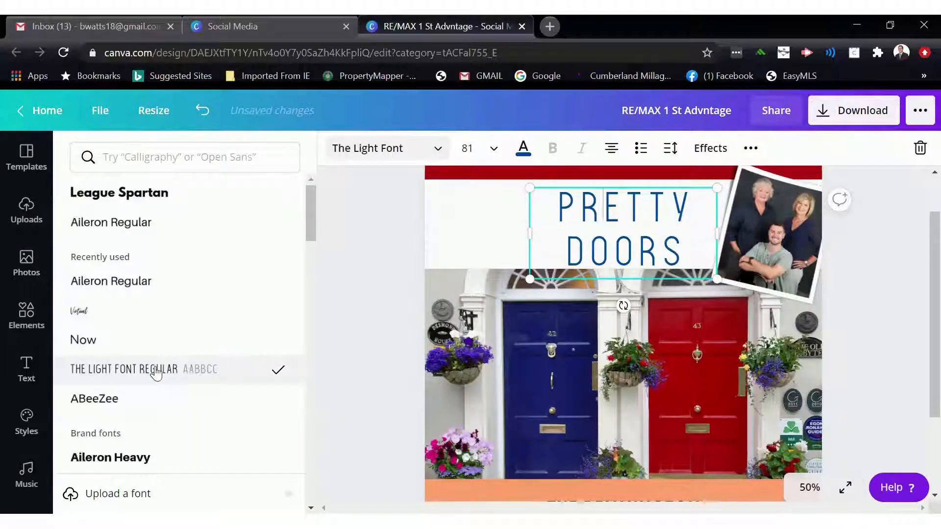
left_click(98, 283)
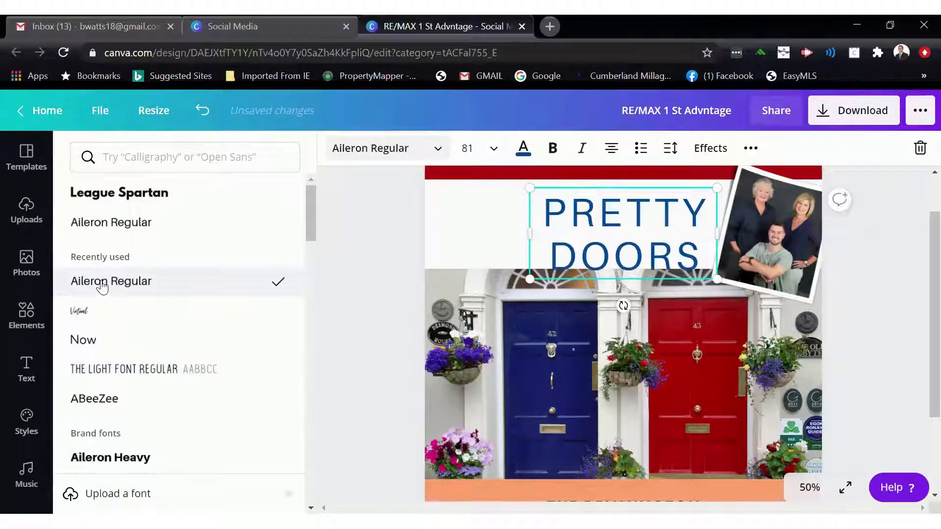
- Change the PRETTY DOORS font to League Spartan
left_click(136, 208)
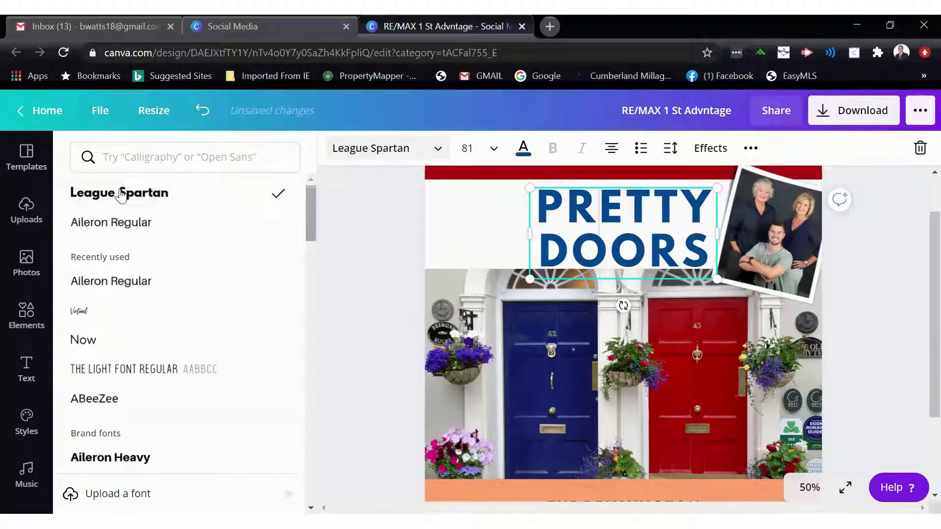
- Add the RE/MAX balloon logo from uploads, shrink it and place it at the top left beside the headline
left_click(26, 211)
scroll(203, 372, "down", 15)
scroll(206, 374, "down", 10)
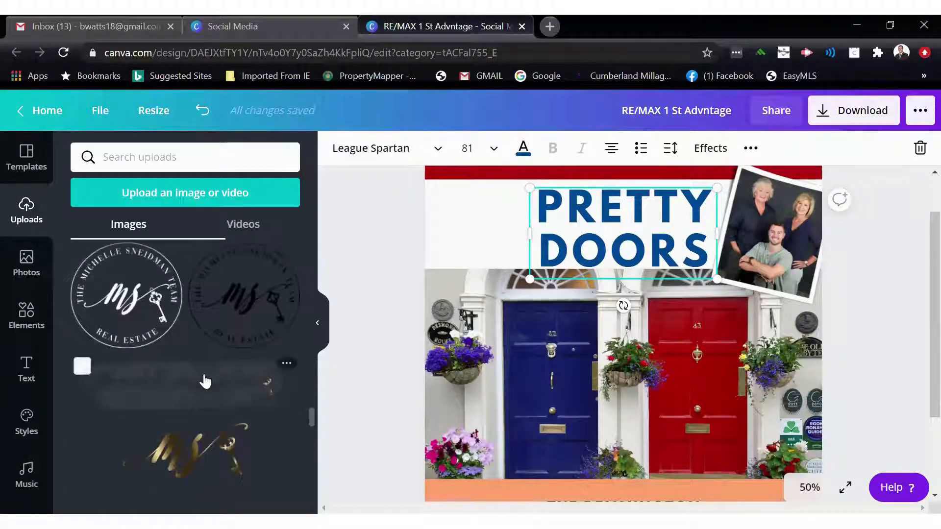
scroll(206, 379, "down", 8)
scroll(204, 388, "down", 5)
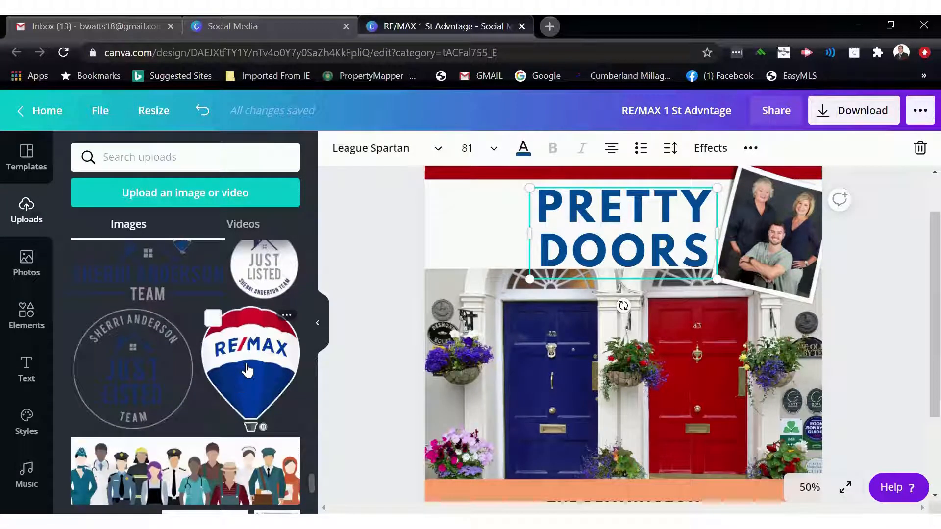
left_click(248, 371)
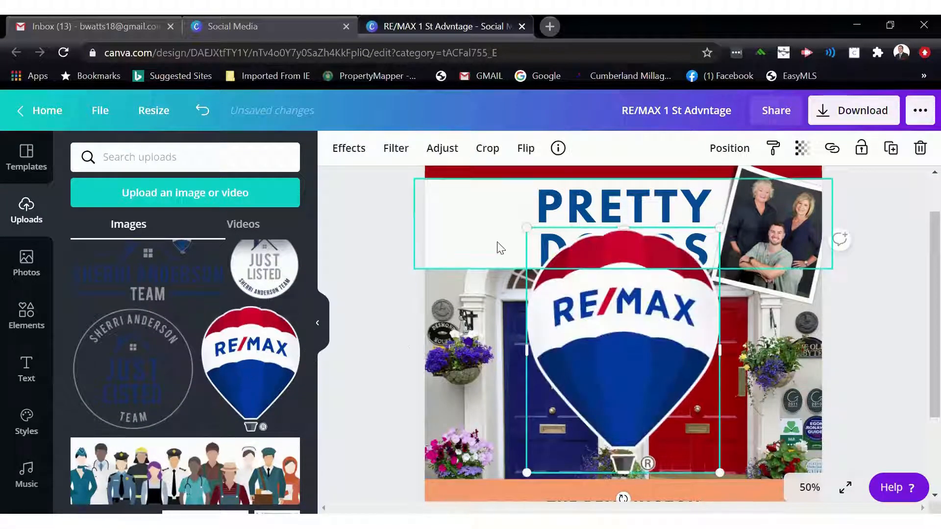
left_click_drag(634, 338, 581, 358)
left_click(203, 111)
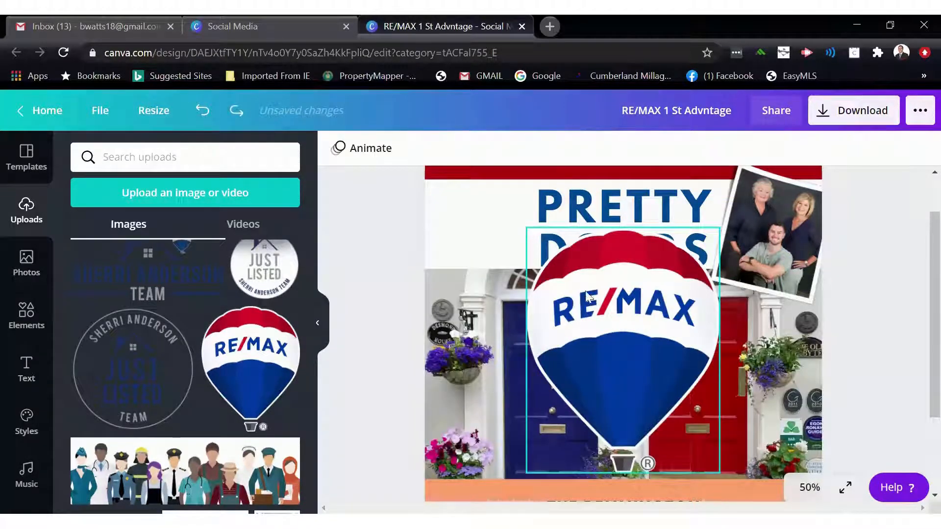
left_click(590, 299)
left_click_drag(525, 227, 479, 216)
- Fill the orange bottom banner with the dark blue document color
scroll(430, 289, "down", 1)
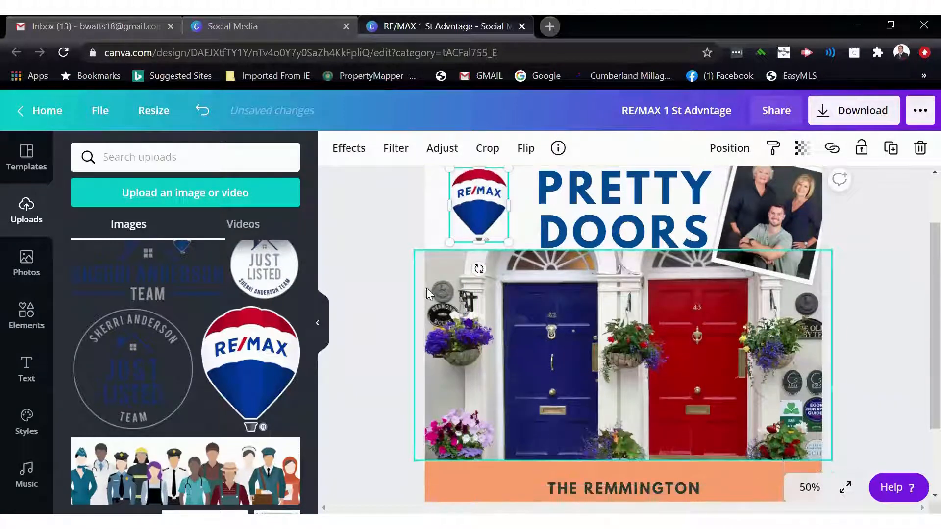
left_click(383, 289)
scroll(446, 299, "down", 3)
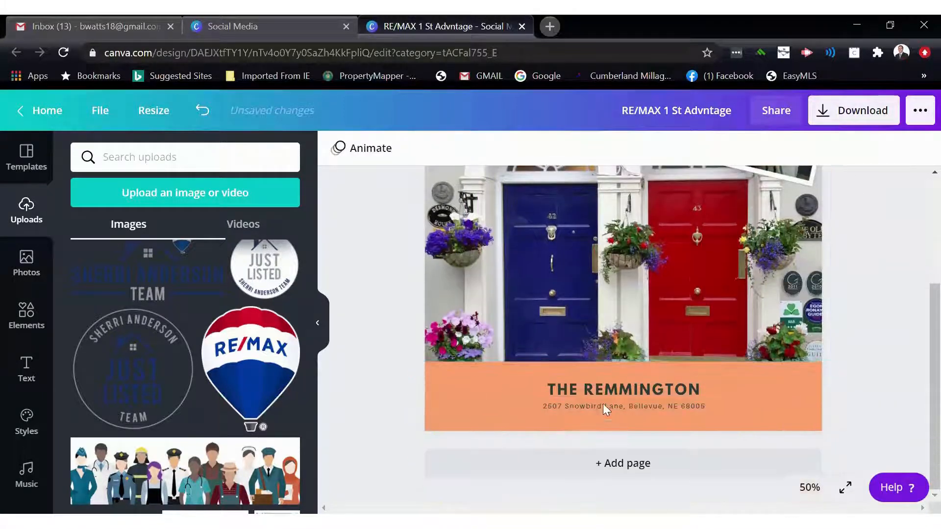
left_click(458, 376)
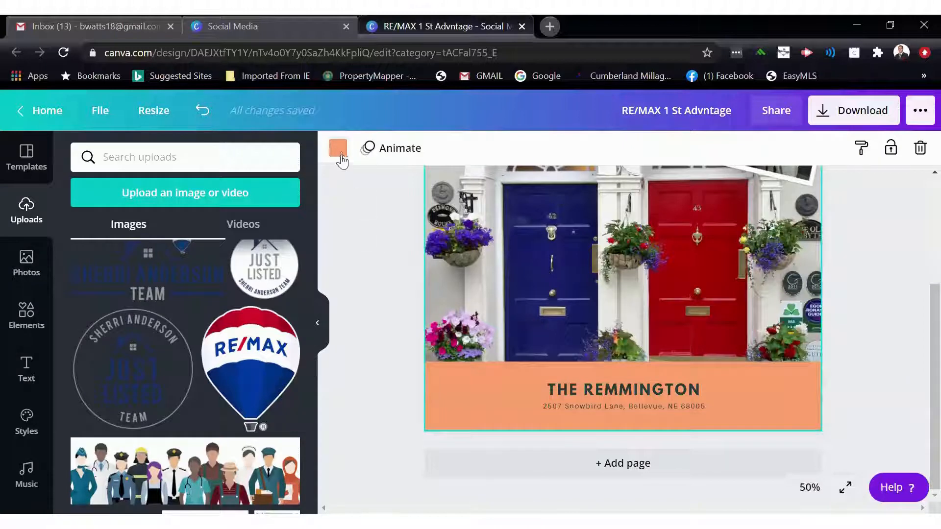
left_click(338, 147)
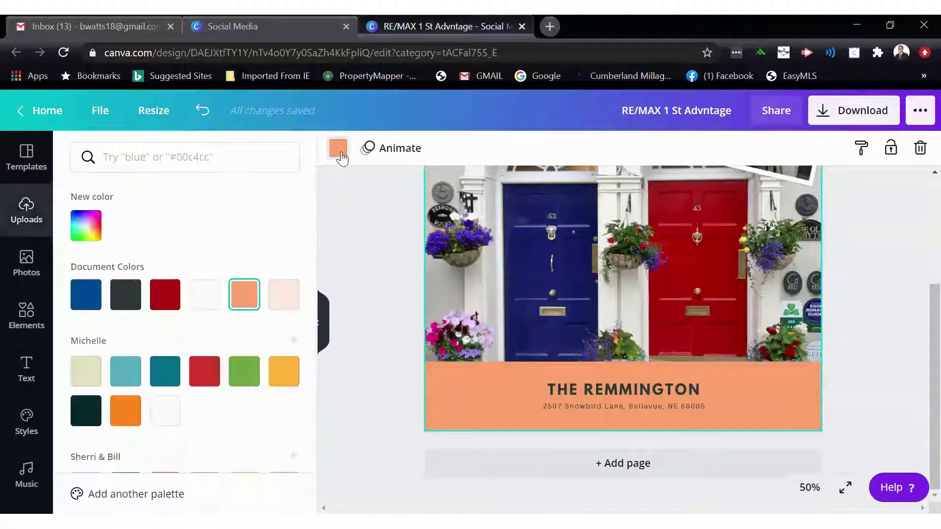
left_click(167, 299)
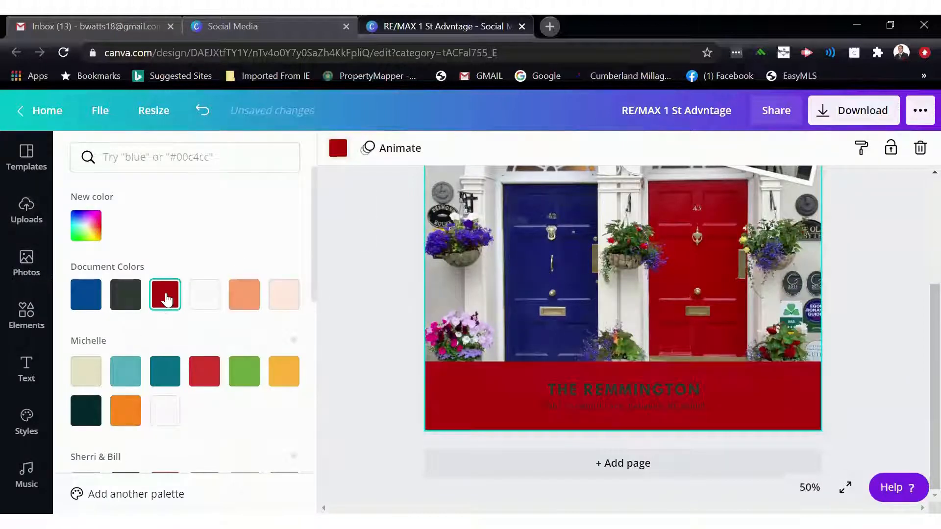
left_click(88, 296)
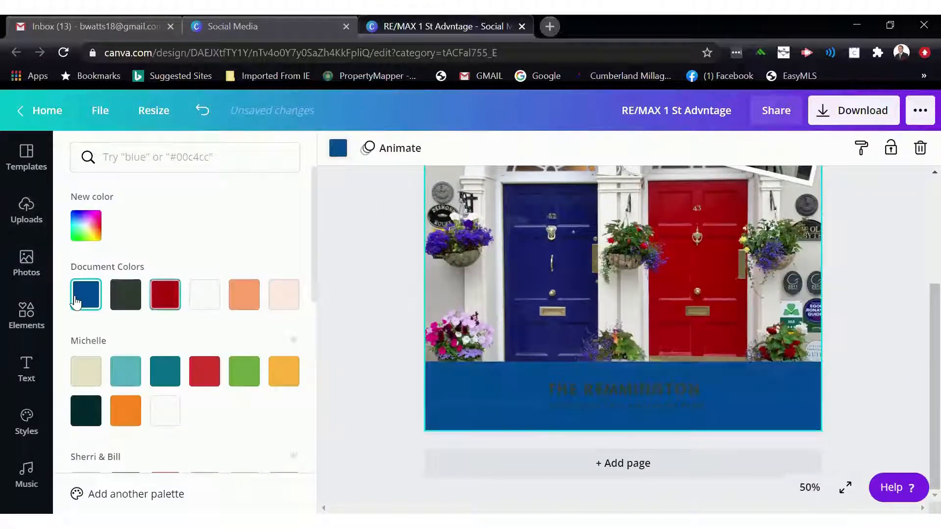
- Change the color of THE REMMINGTON text to white
left_click(646, 389)
left_click(525, 151)
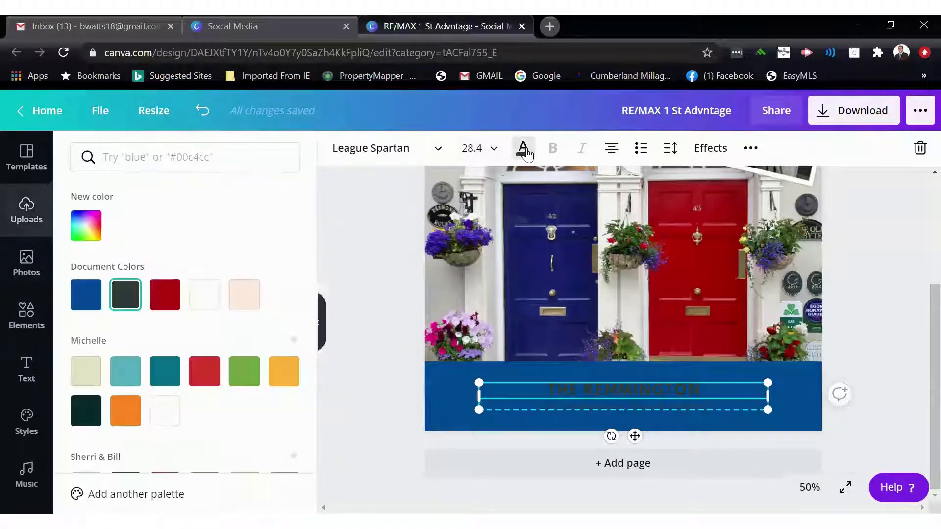
left_click(205, 299)
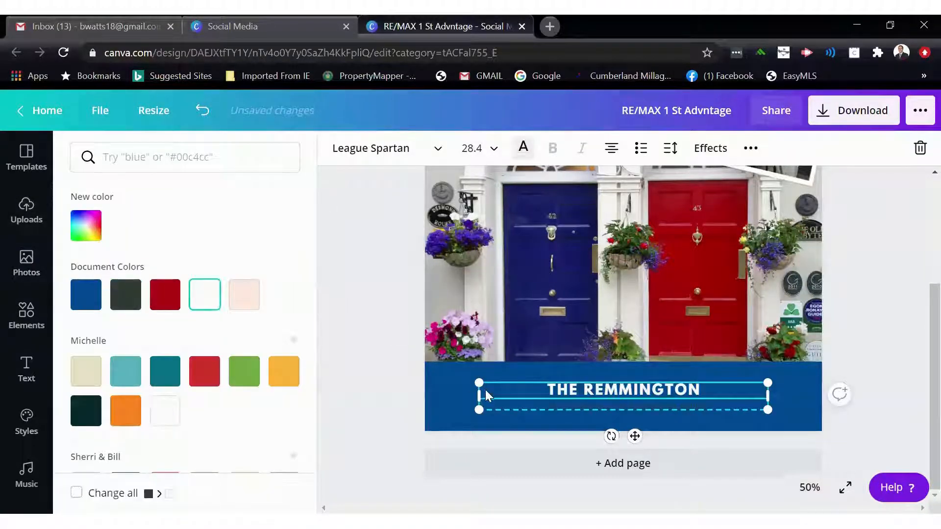
- Apply a Shadow effect to THE REMMINGTON text and set the shadow color to the dark red document color
left_click(518, 401)
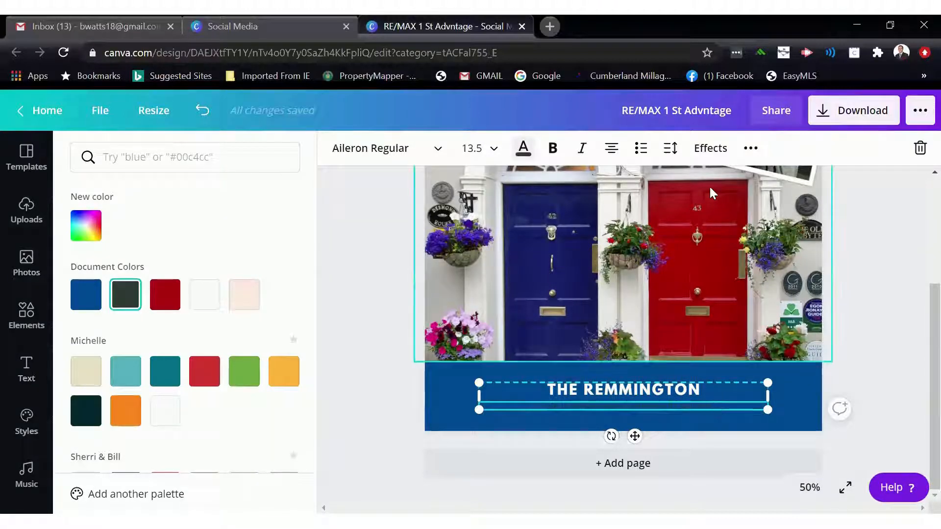
left_click(865, 316)
left_click(698, 390)
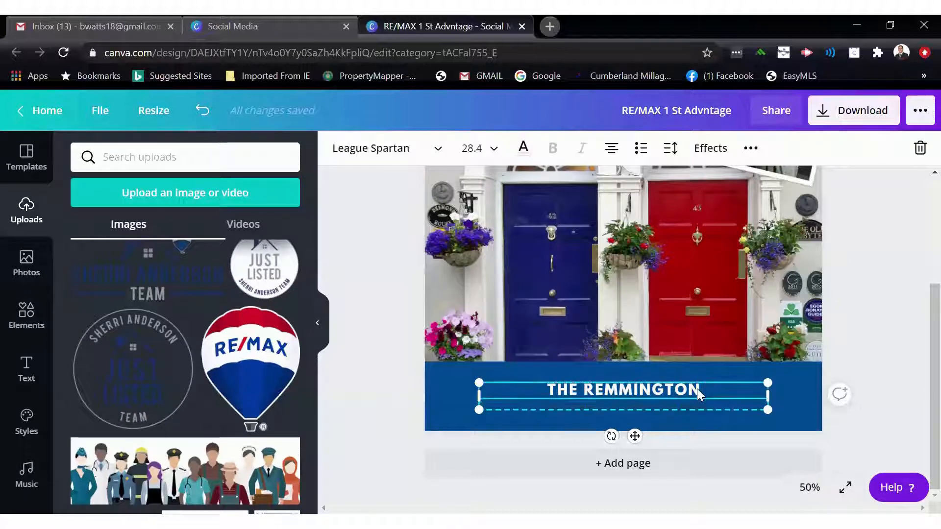
left_click(709, 149)
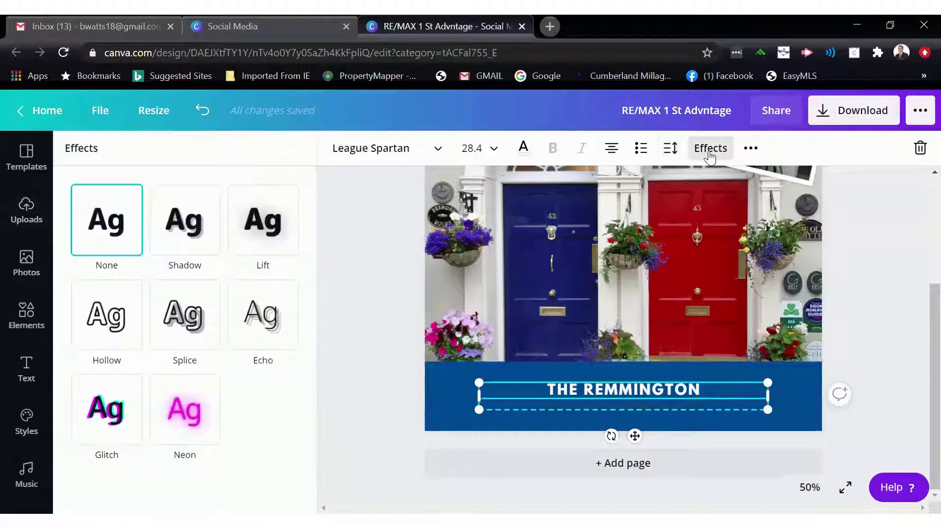
left_click(188, 228)
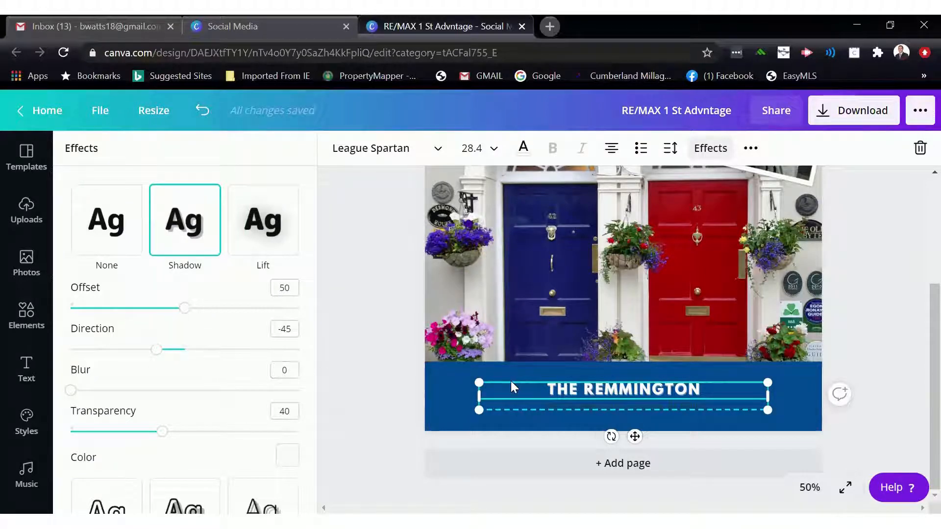
left_click(287, 456)
left_click(166, 306)
left_click(343, 337)
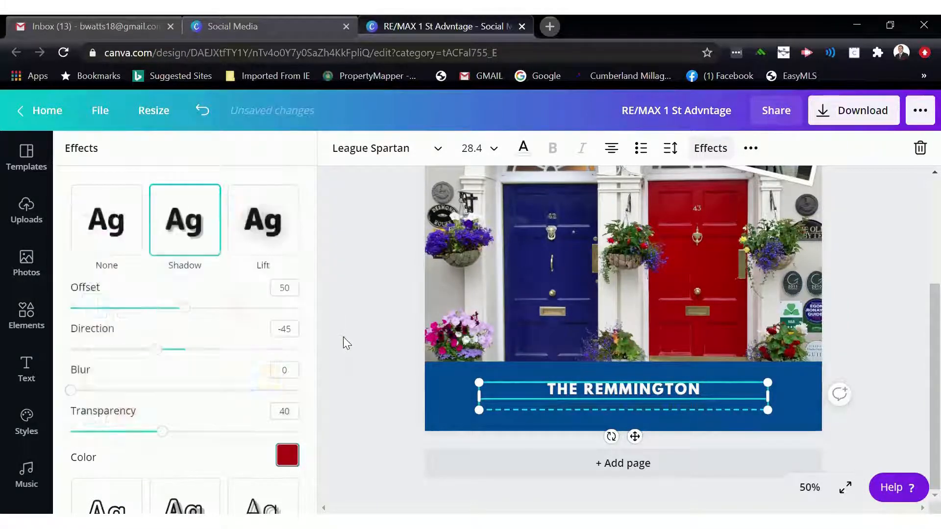
left_click(343, 336)
left_click(322, 320)
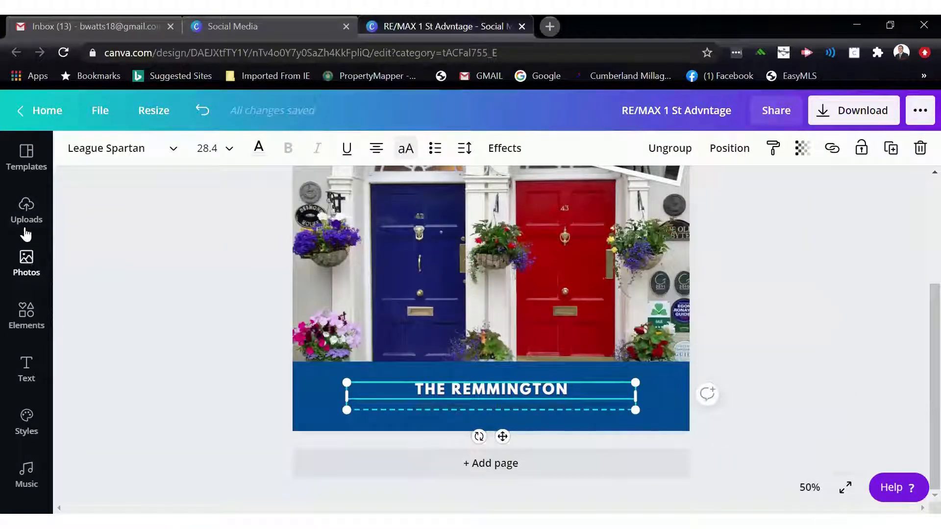
left_click(27, 314)
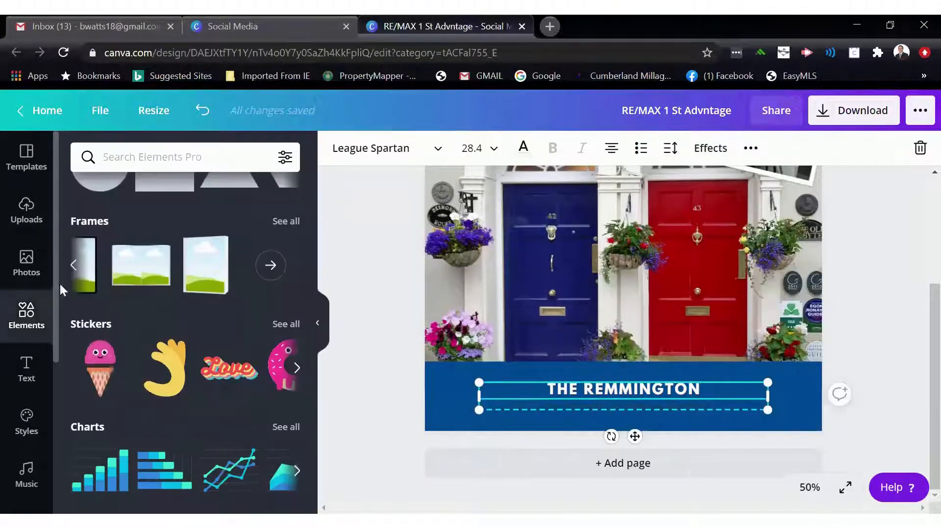
scroll(143, 372, "down", 3)
scroll(147, 323, "down", 6)
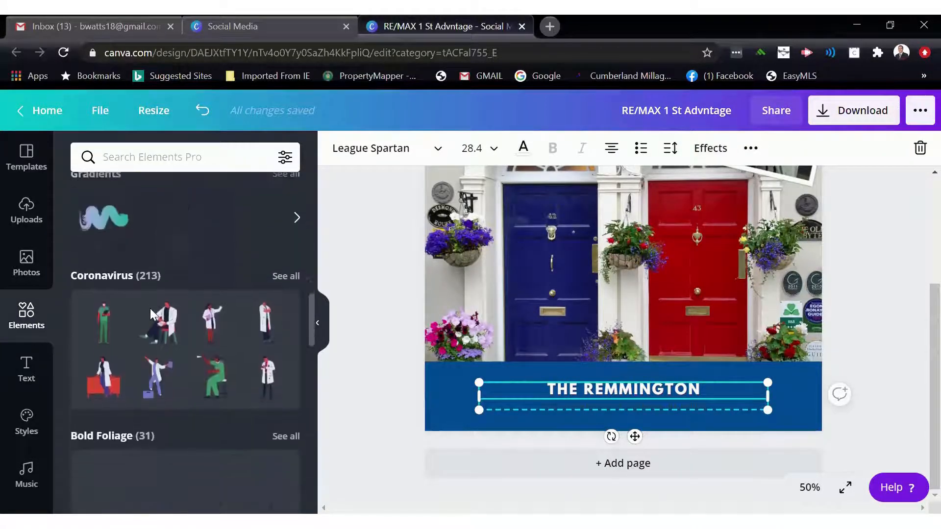
scroll(150, 308, "down", 5)
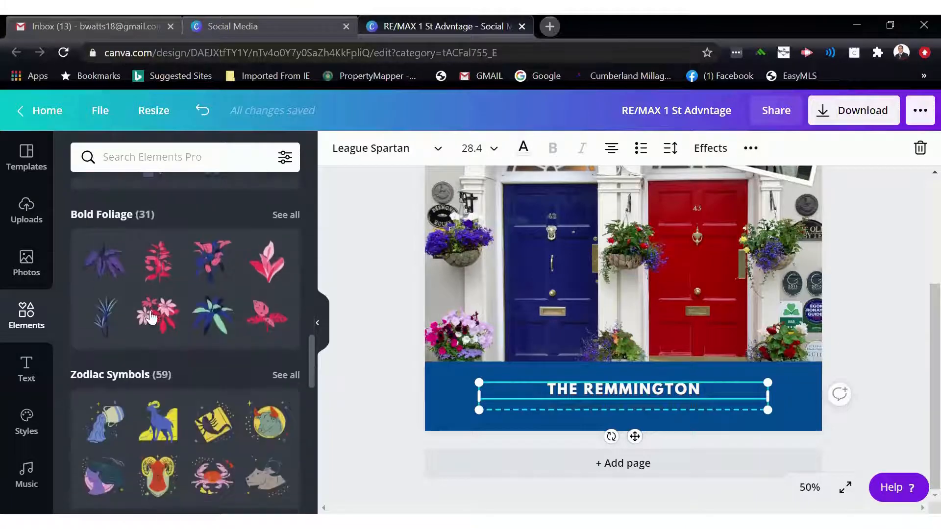
scroll(150, 317, "down", 5)
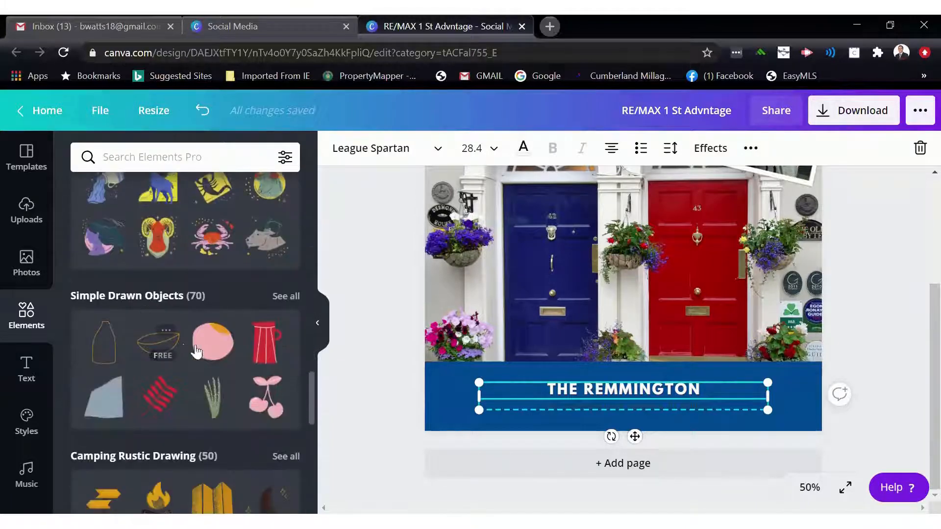
scroll(268, 344, "down", 1)
left_click(268, 338)
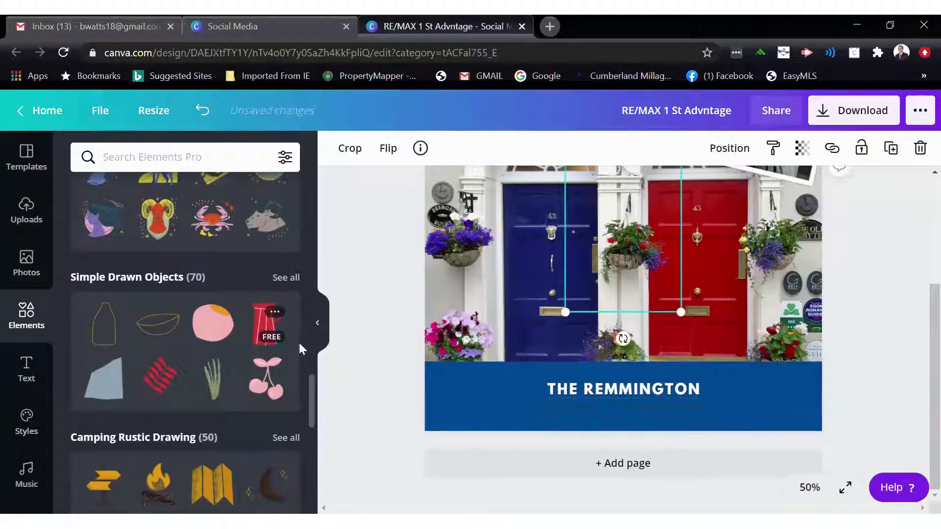
scroll(625, 262, "up", 1)
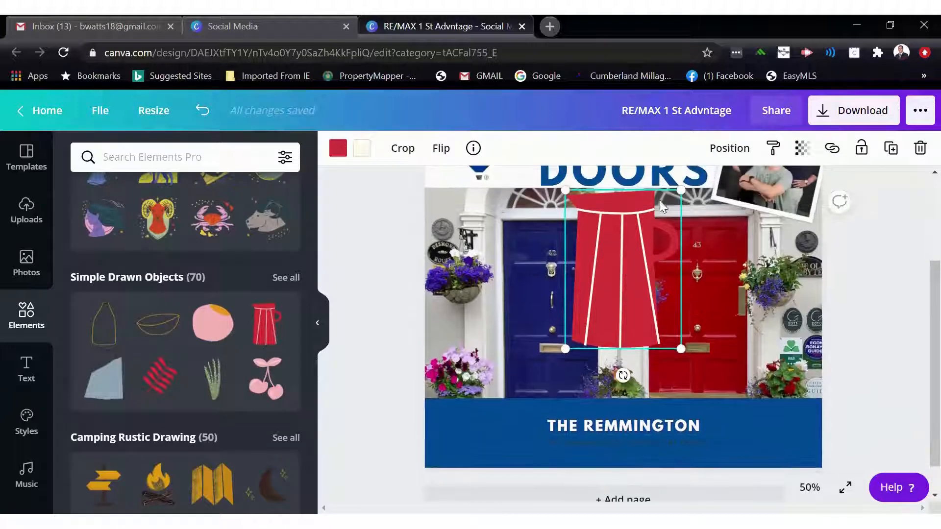
left_click_drag(675, 206, 639, 302)
key("Delete")
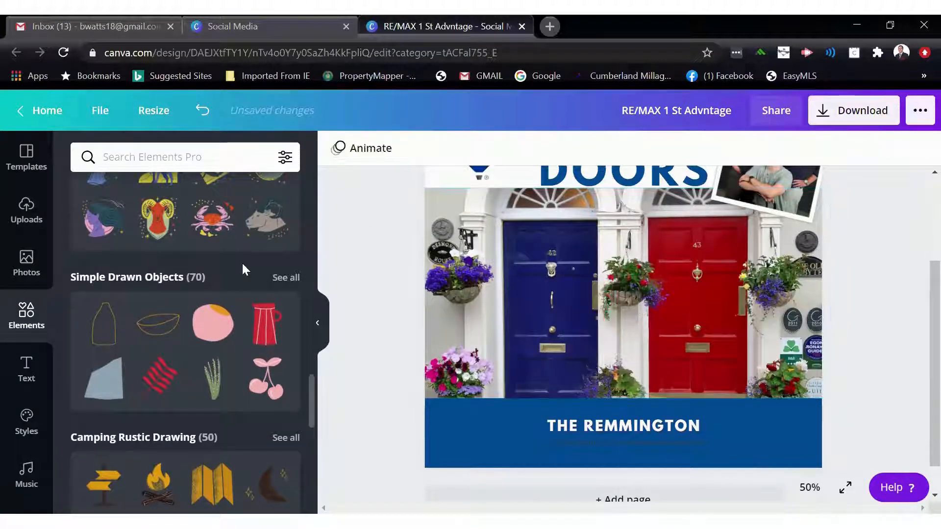
scroll(242, 262, "up", 5)
scroll(243, 261, "up", 5)
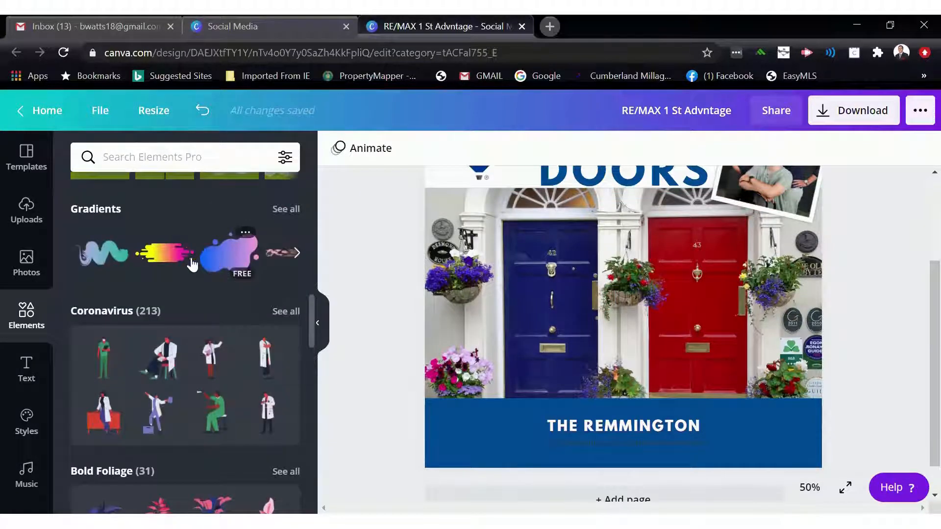
scroll(156, 268, "up", 2)
scroll(151, 267, "up", 4)
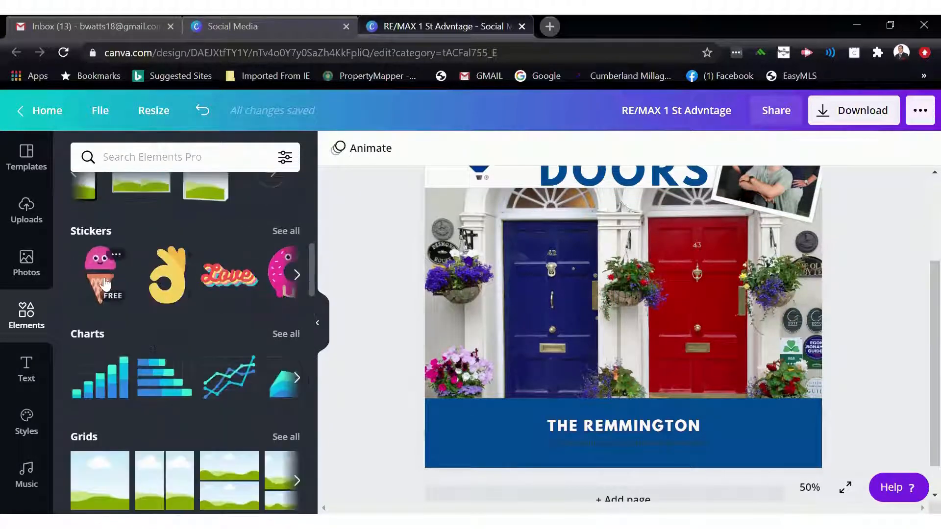
left_click(214, 287)
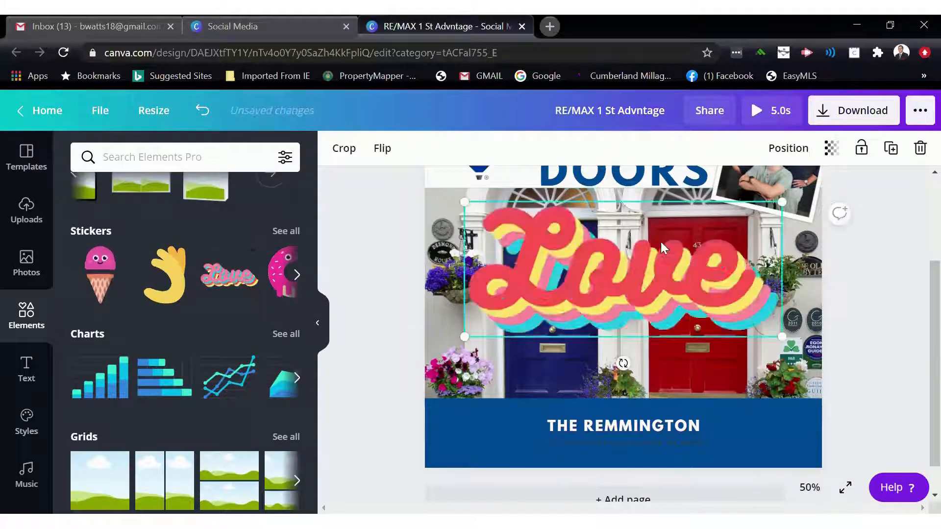
left_click_drag(781, 202, 592, 283)
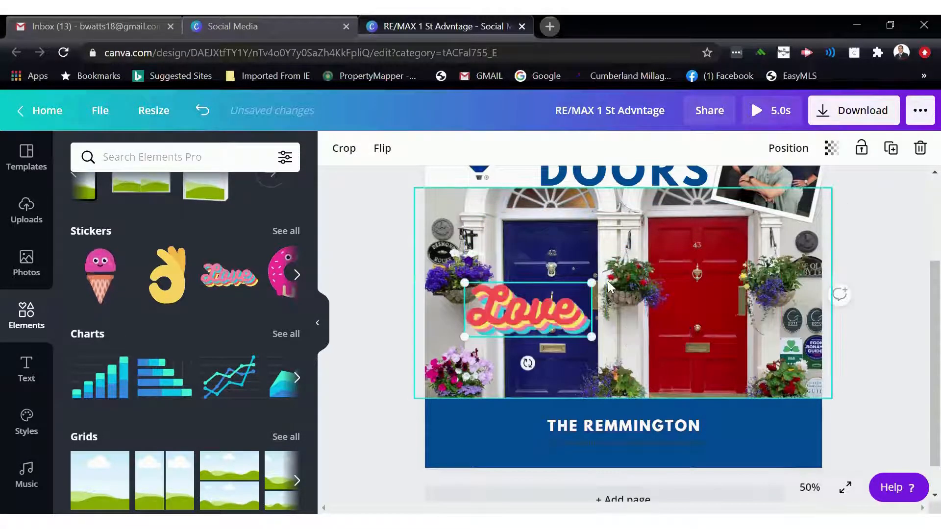
left_click_drag(528, 363, 499, 410)
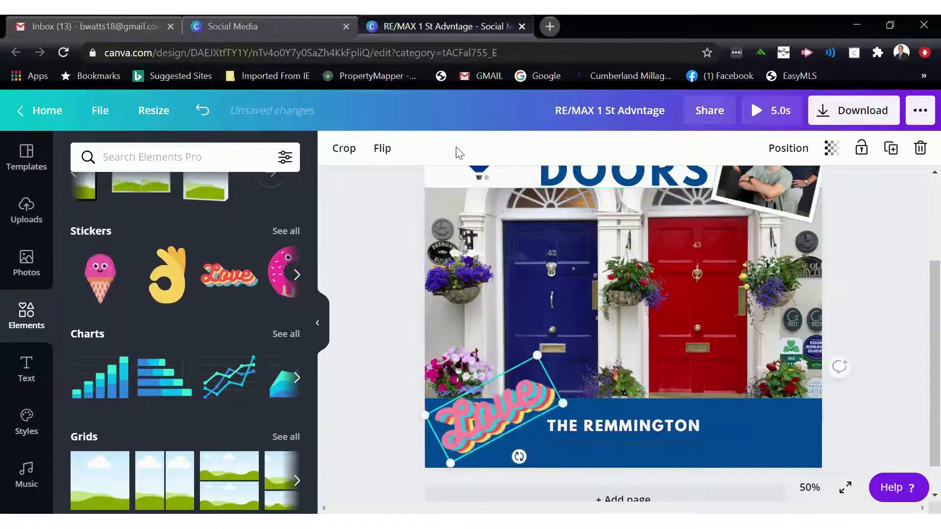
left_click(317, 322)
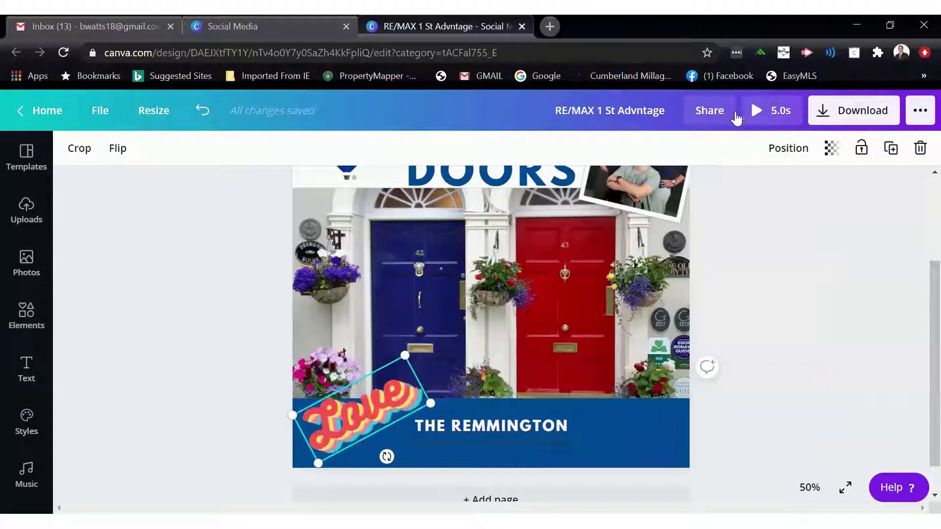
scroll(539, 392, "up", 1)
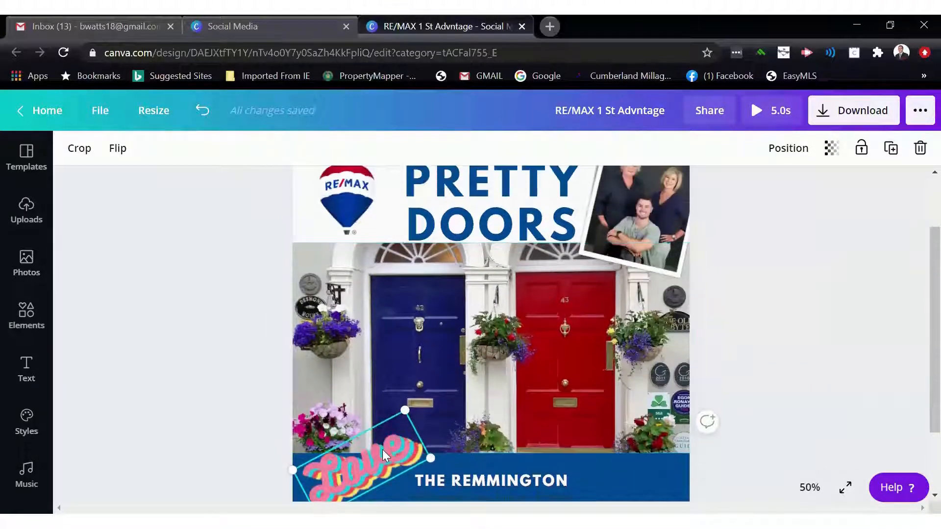
key("Delete")
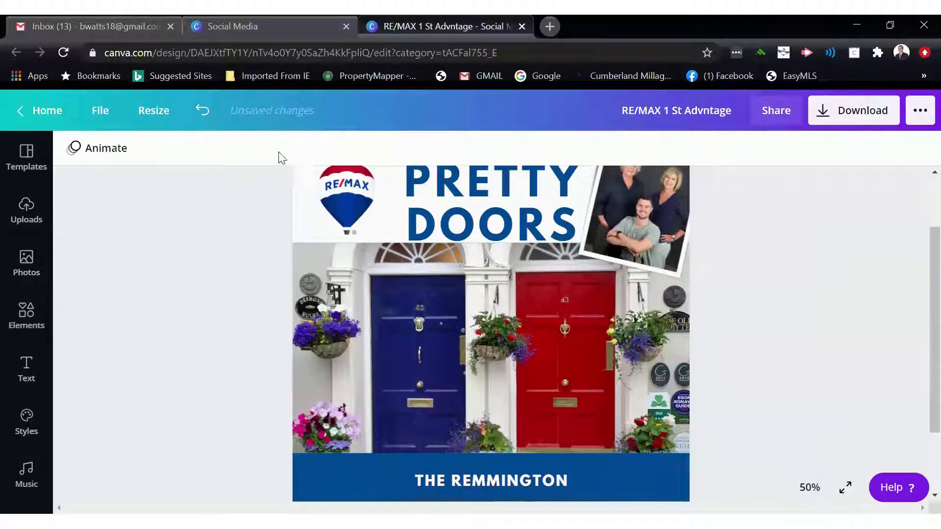
- Try several page animations and timings, ending with no animation and a 4.5 s page duration
left_click(107, 149)
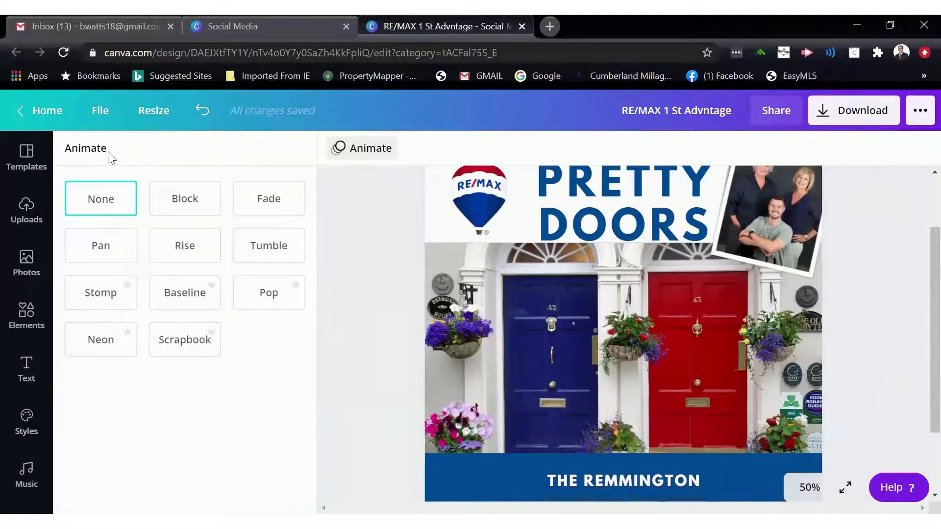
left_click(183, 204)
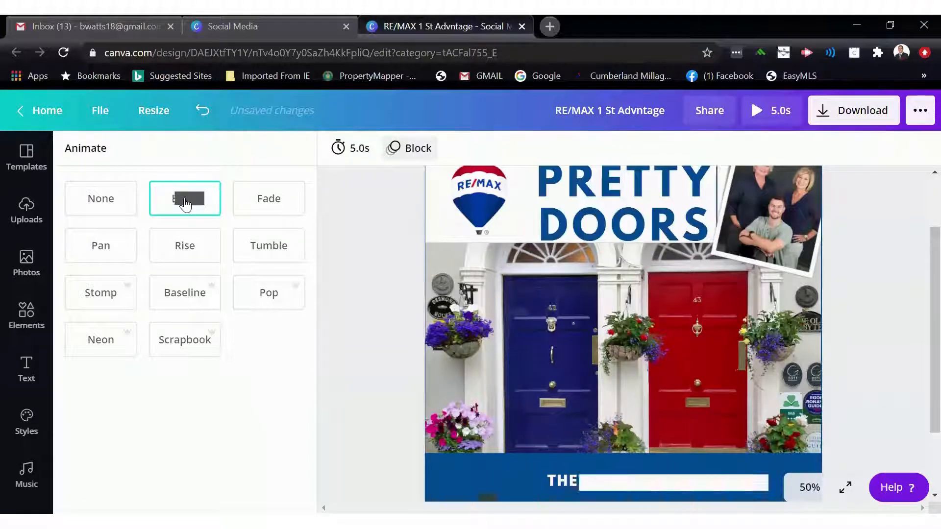
left_click(271, 210)
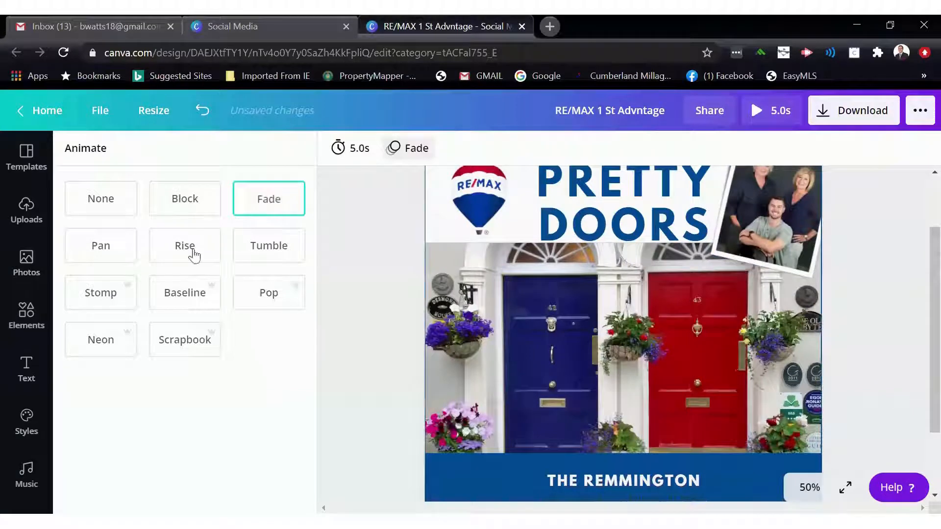
left_click(112, 251)
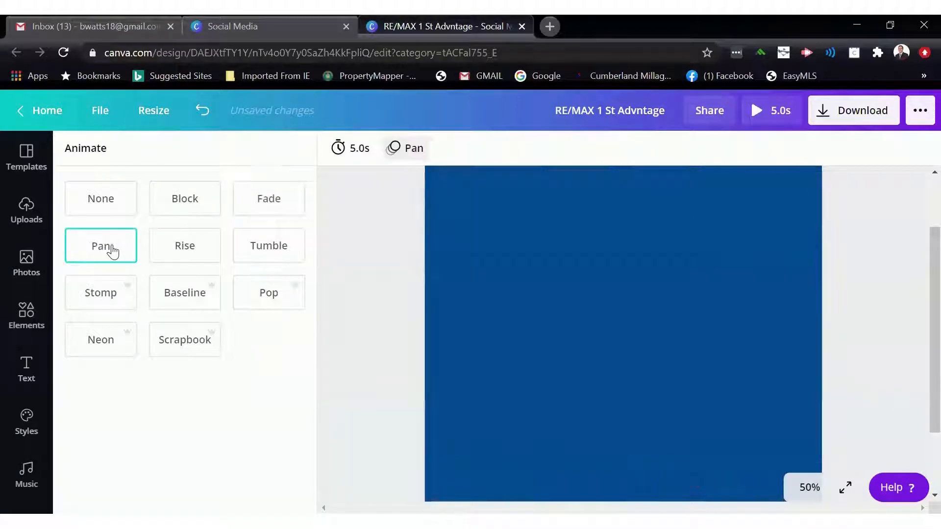
left_click(349, 150)
left_click_drag(402, 192, 449, 187)
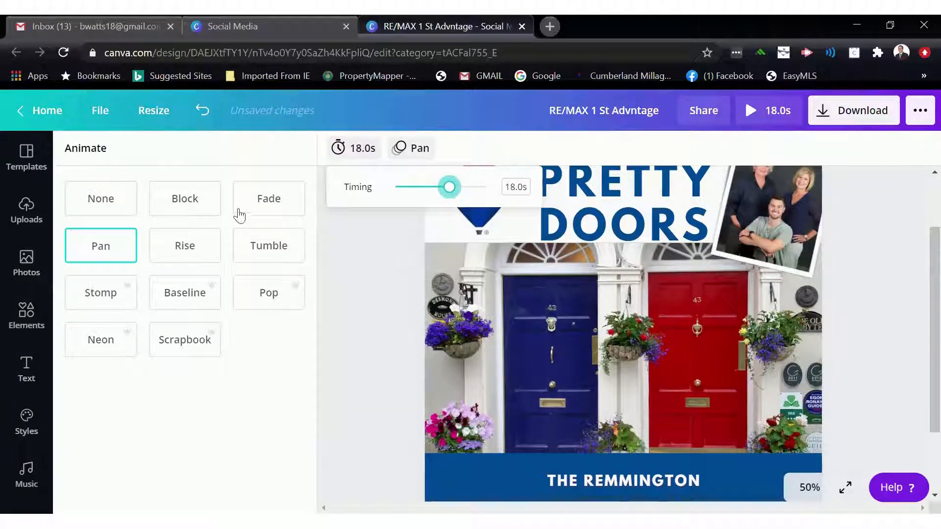
left_click(183, 208)
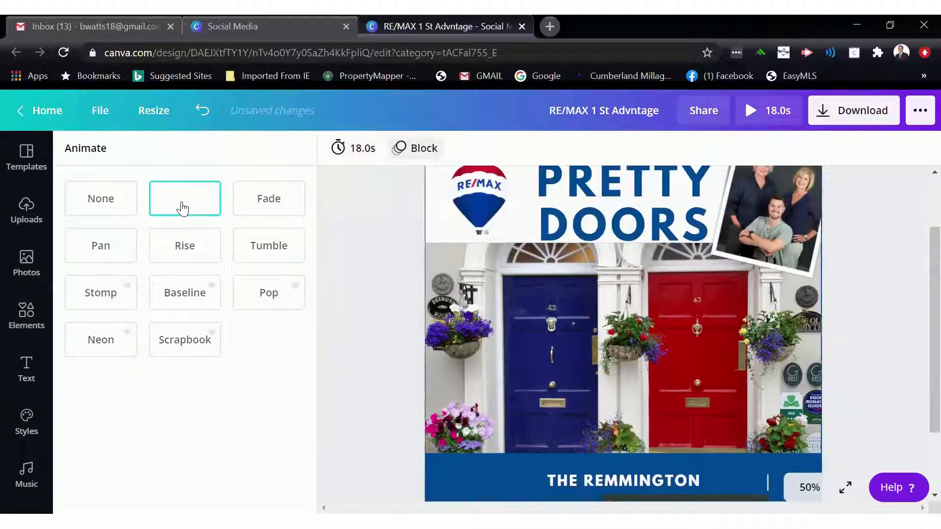
left_click(331, 160)
left_click_drag(449, 191, 405, 204)
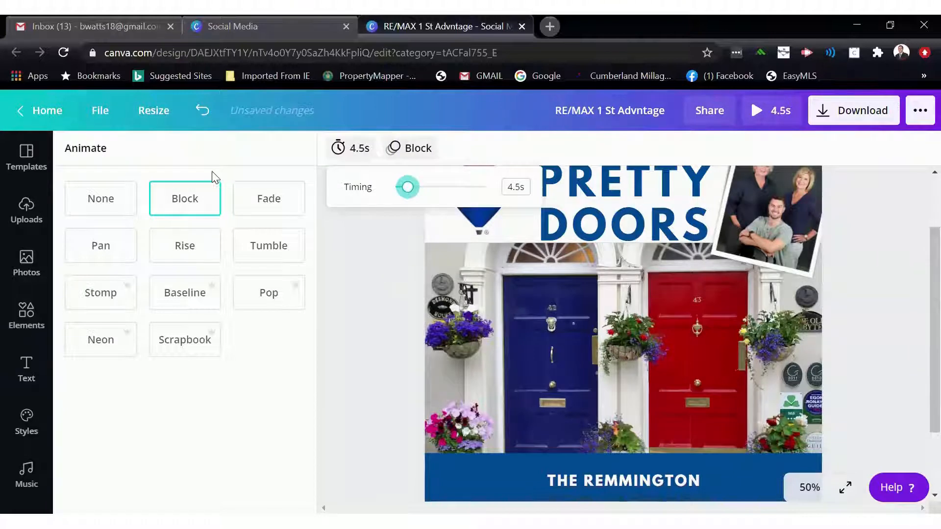
left_click(122, 205)
left_click(341, 236)
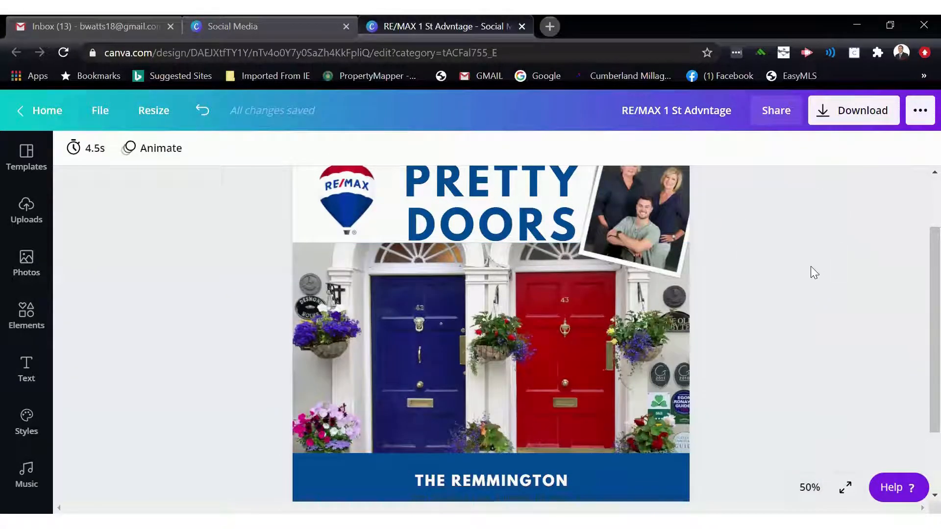
- Open the download options for the design and close them without downloading
scroll(710, 243, "up", 2)
scroll(676, 255, "down", 4)
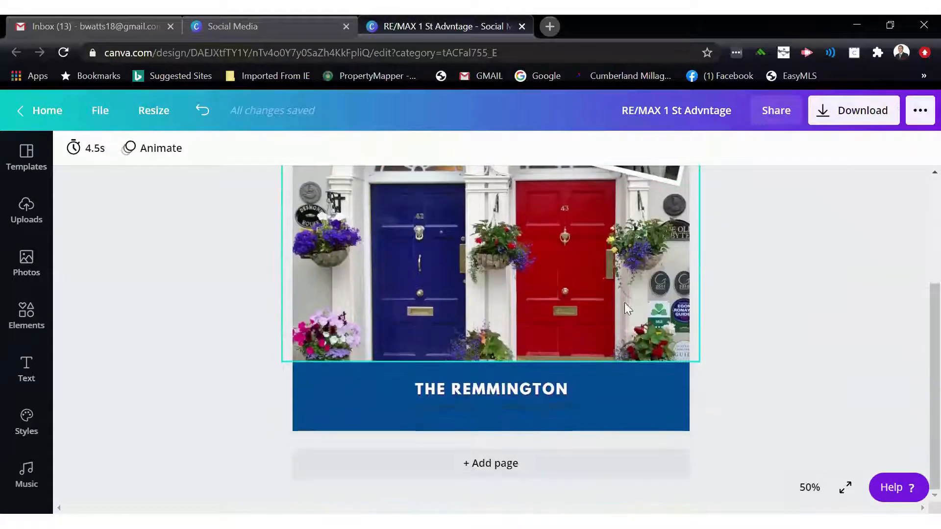
left_click(826, 121)
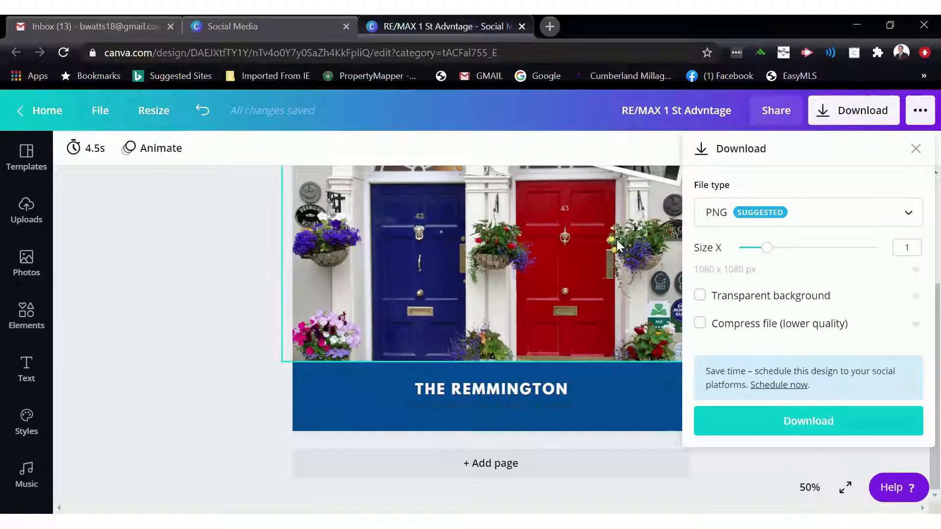
scroll(614, 240, "up", 5)
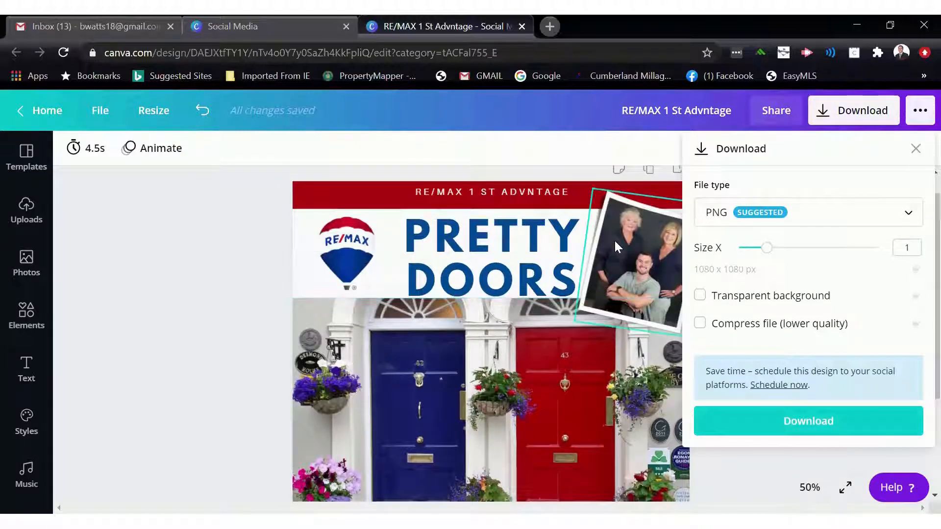
scroll(382, 241, "up", 1)
left_click(211, 249)
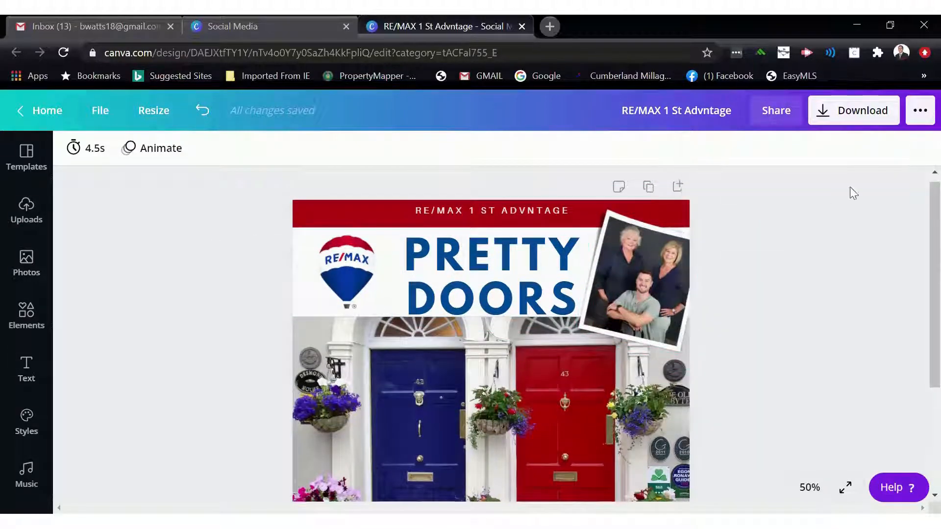
- Open the publishing options and browse the share, print and app choices
left_click(919, 113)
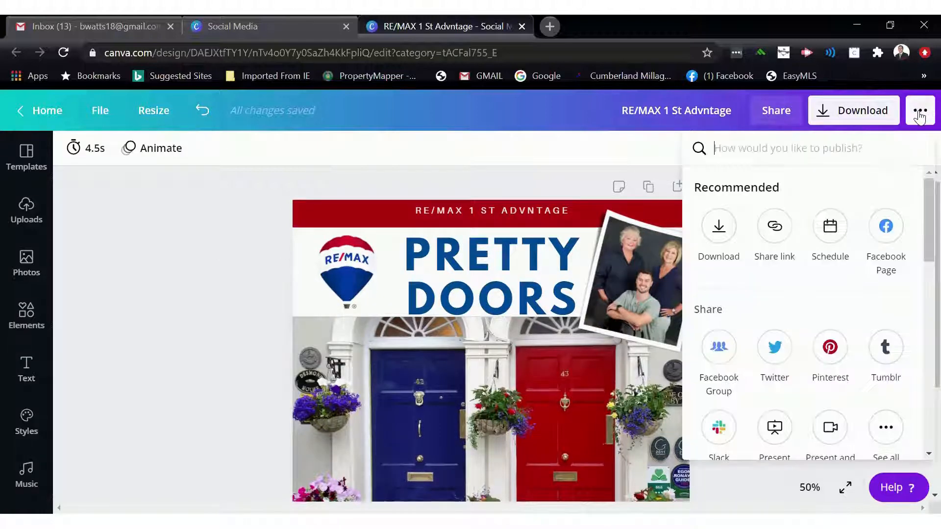
scroll(848, 260, "down", 1)
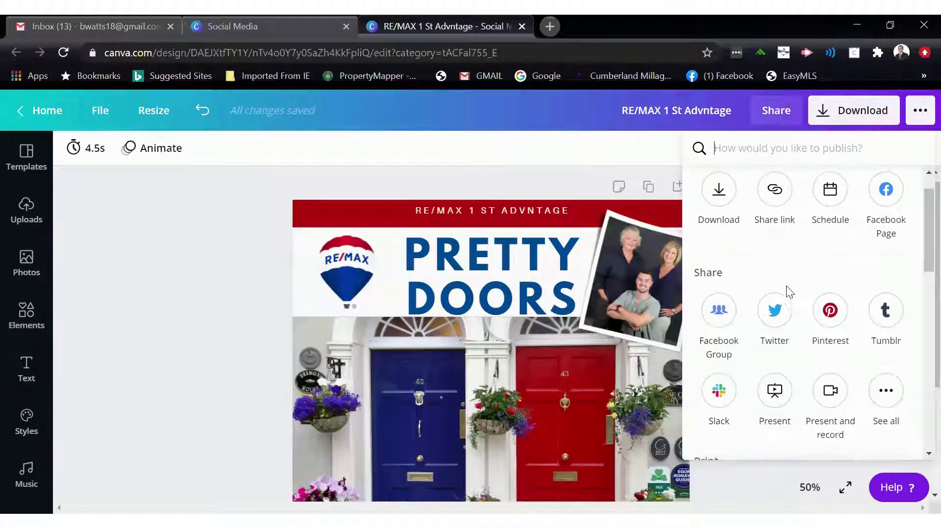
scroll(790, 291, "down", 1)
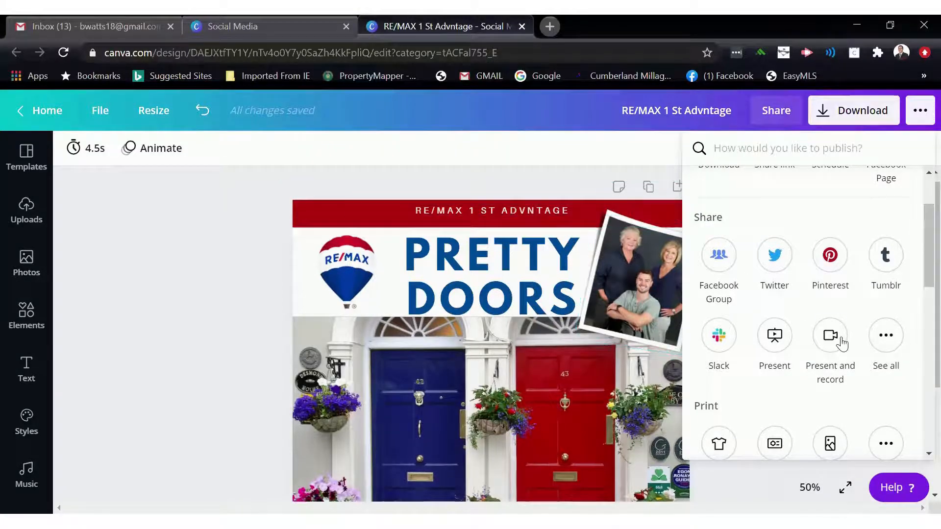
scroll(780, 337, "down", 1)
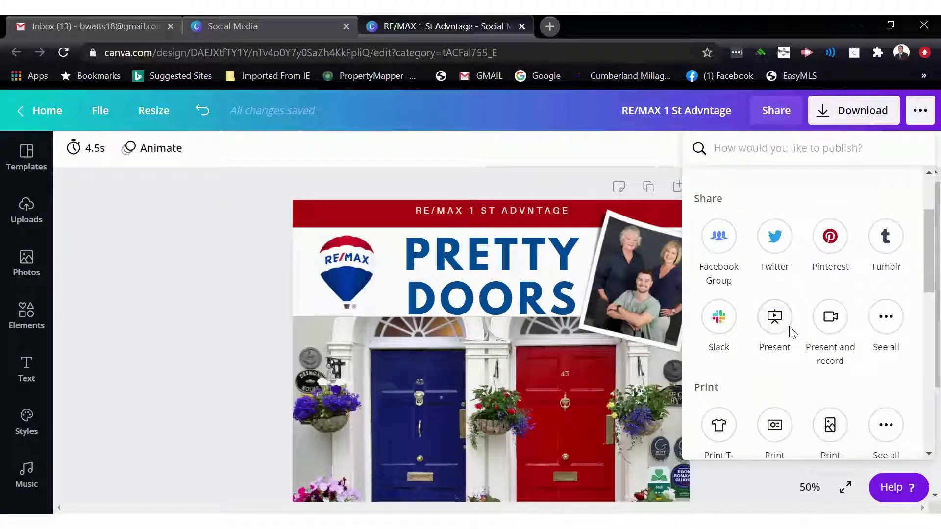
scroll(790, 333, "down", 5)
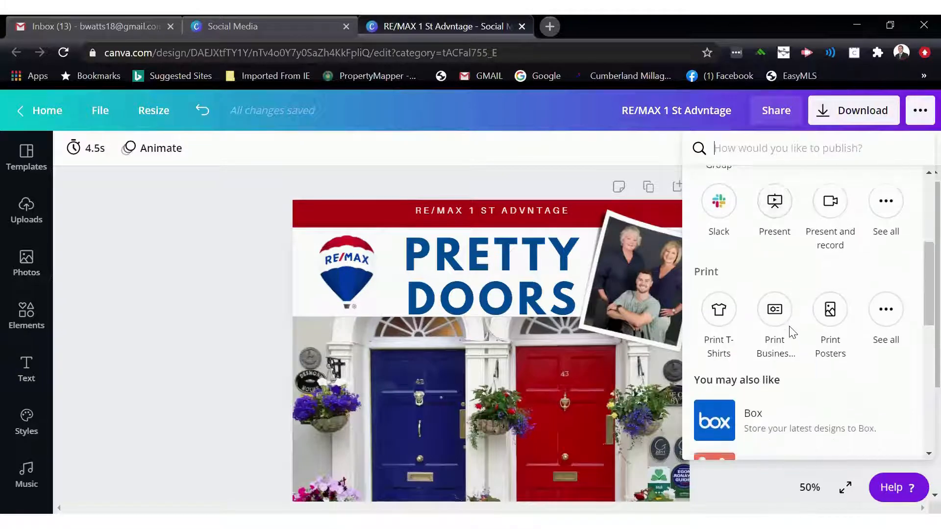
scroll(790, 331, "down", 4)
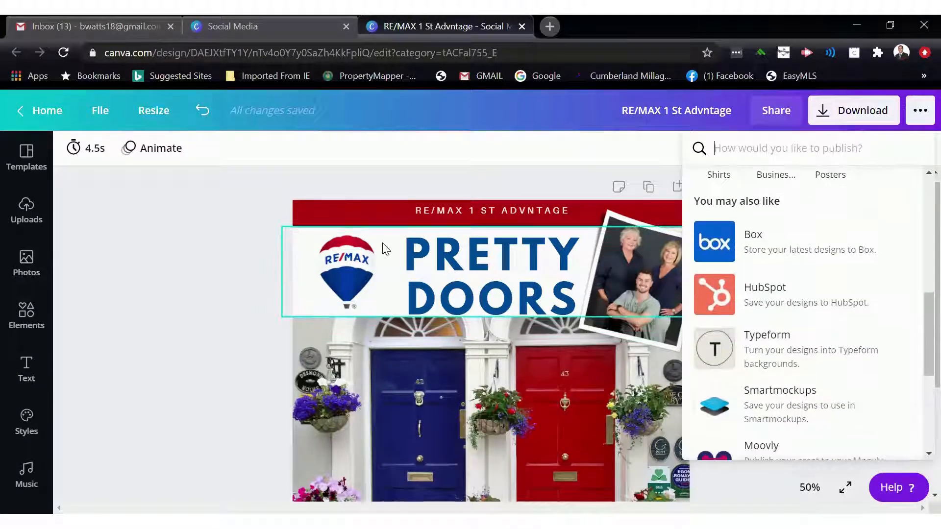
left_click(238, 228)
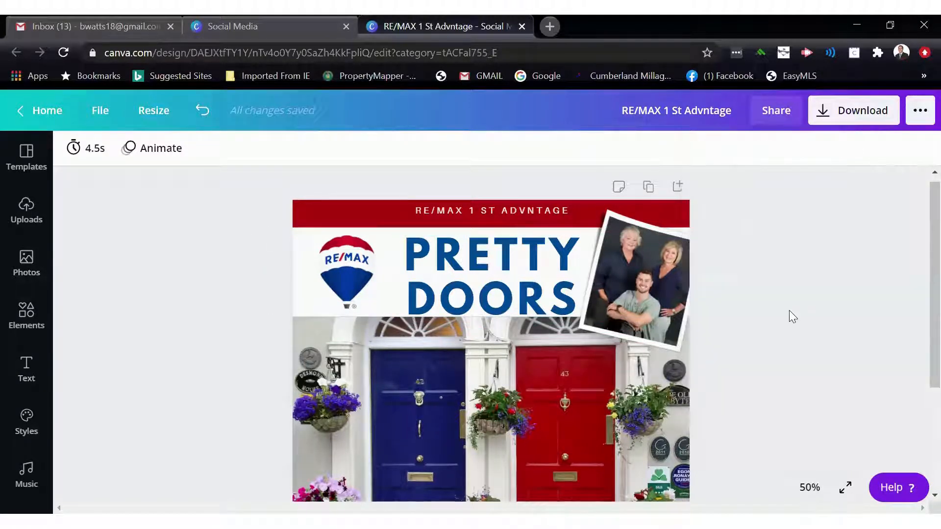
- Add the Parmesan Cheese text combination to the design, move it, and delete both its text parts
scroll(793, 317, "down", 1)
scroll(788, 312, "down", 4)
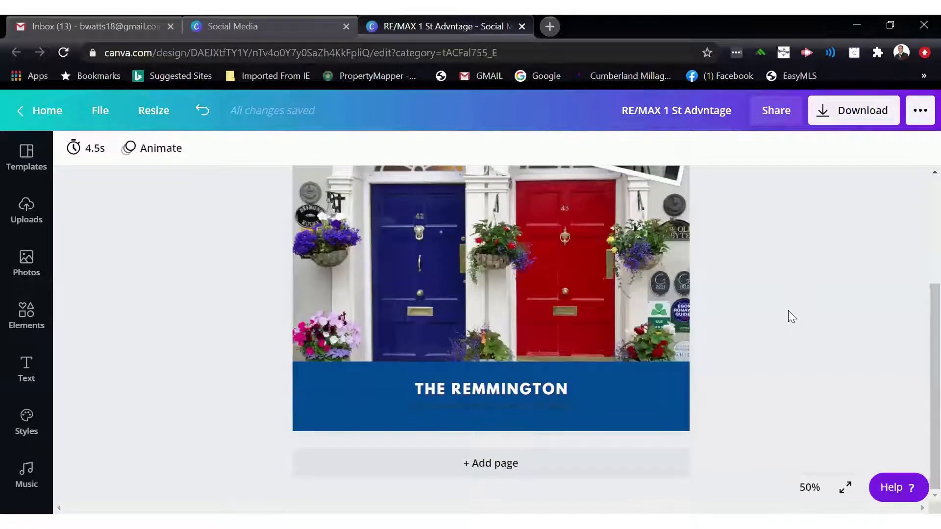
scroll(788, 310, "up", 5)
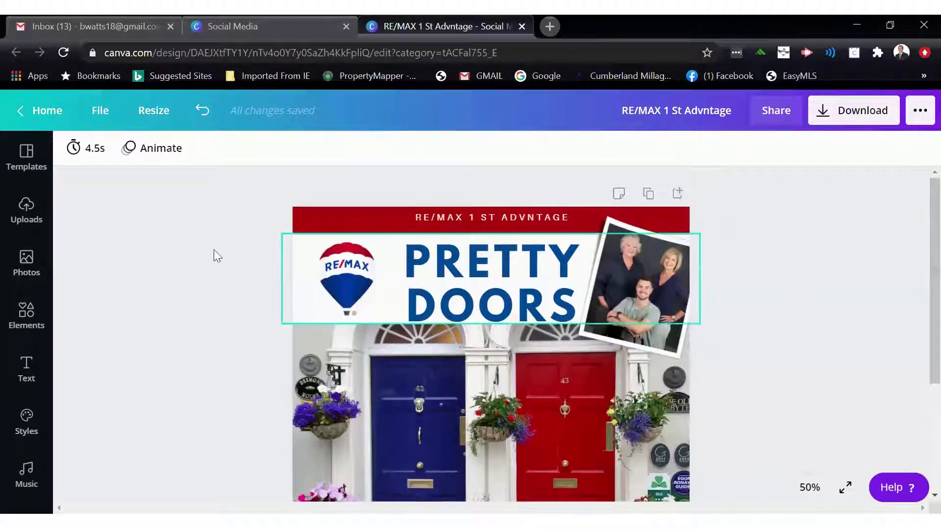
left_click(26, 370)
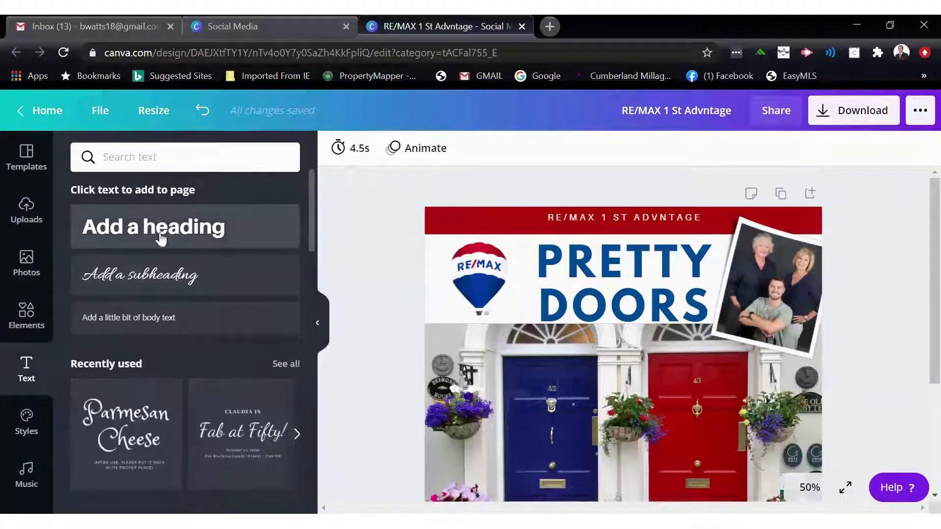
scroll(157, 294, "down", 2)
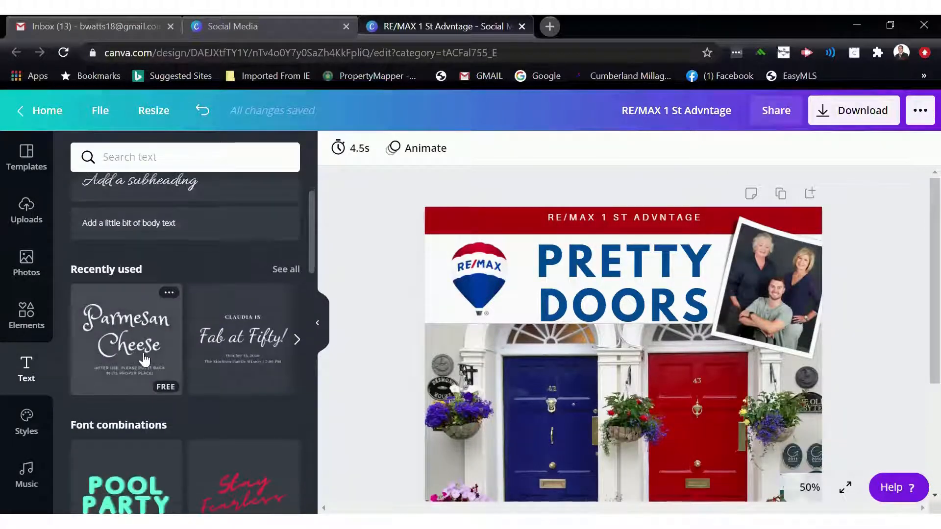
scroll(144, 360, "down", 1)
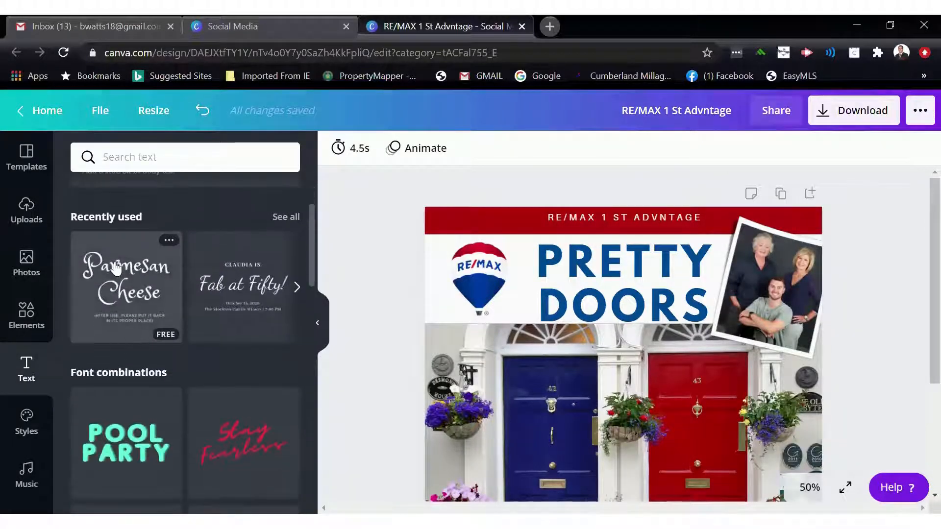
left_click(126, 298)
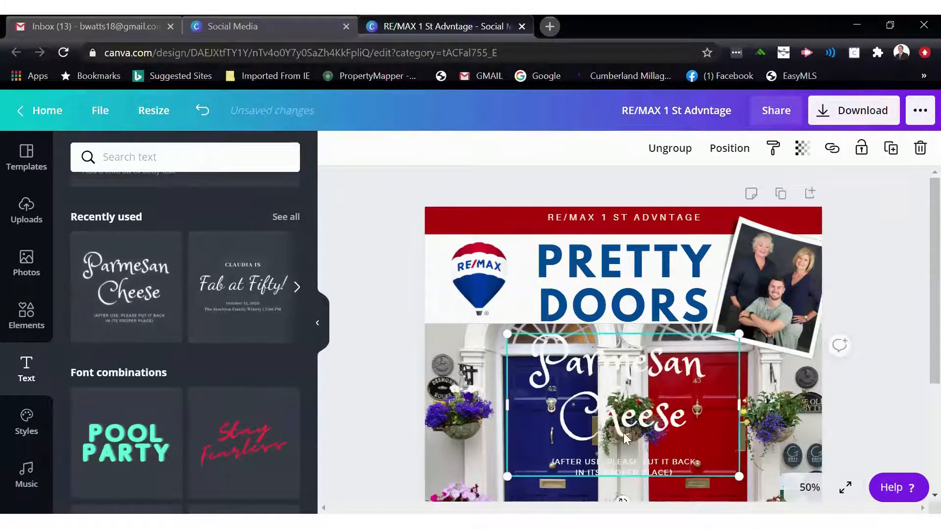
left_click_drag(653, 432, 545, 433)
scroll(608, 330, "down", 2)
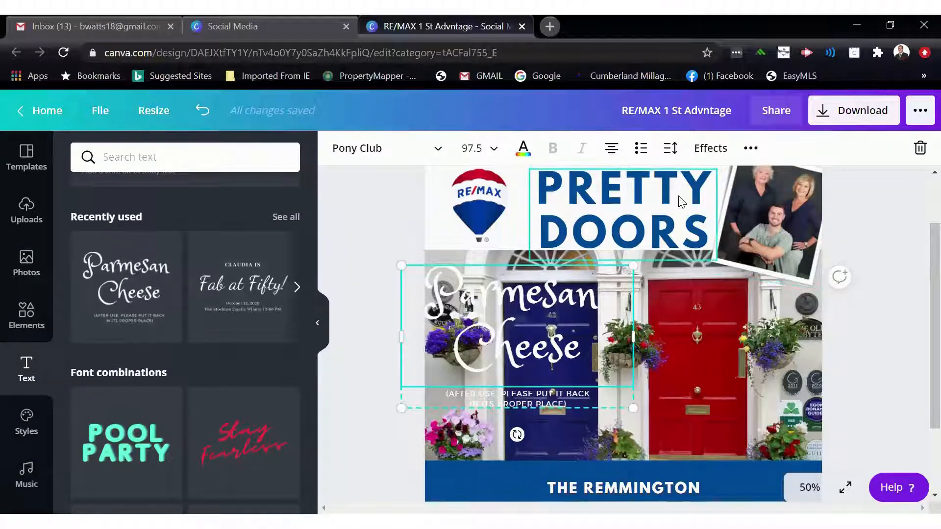
key("Delete")
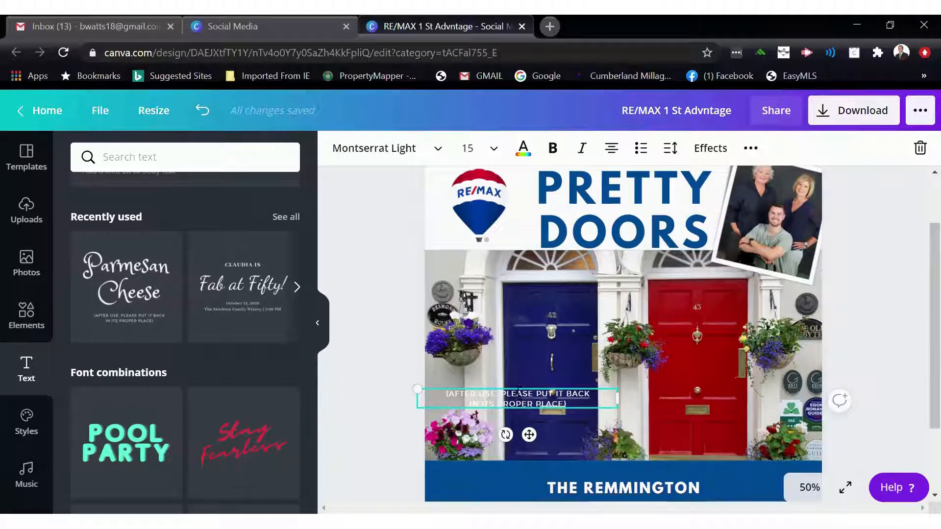
left_click(516, 387)
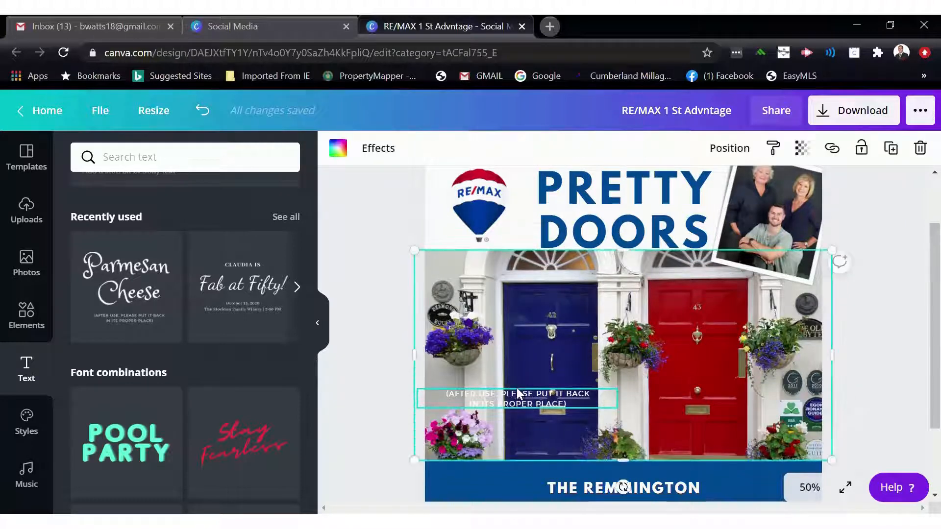
left_click(525, 403)
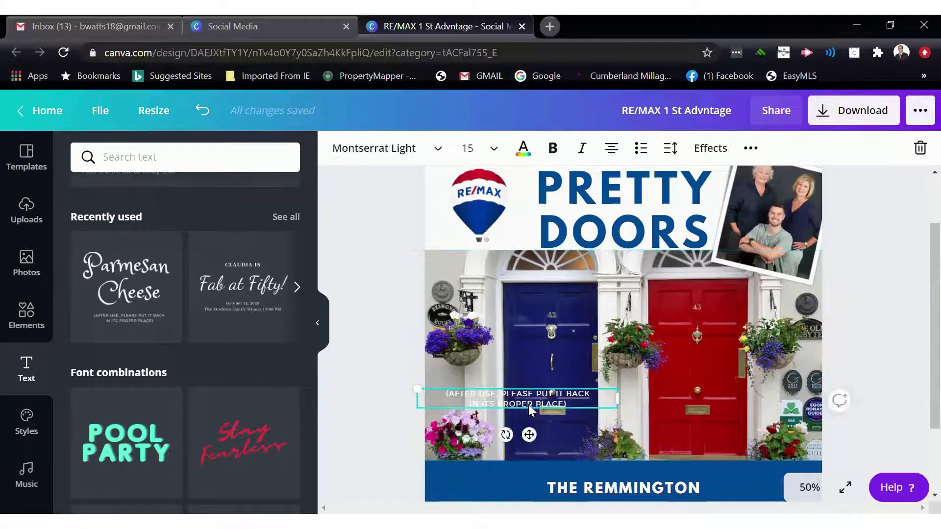
key("Delete")
- Browse the font combinations in the text panel
scroll(143, 375, "down", 2)
scroll(143, 375, "down", 10)
scroll(141, 373, "up", 5)
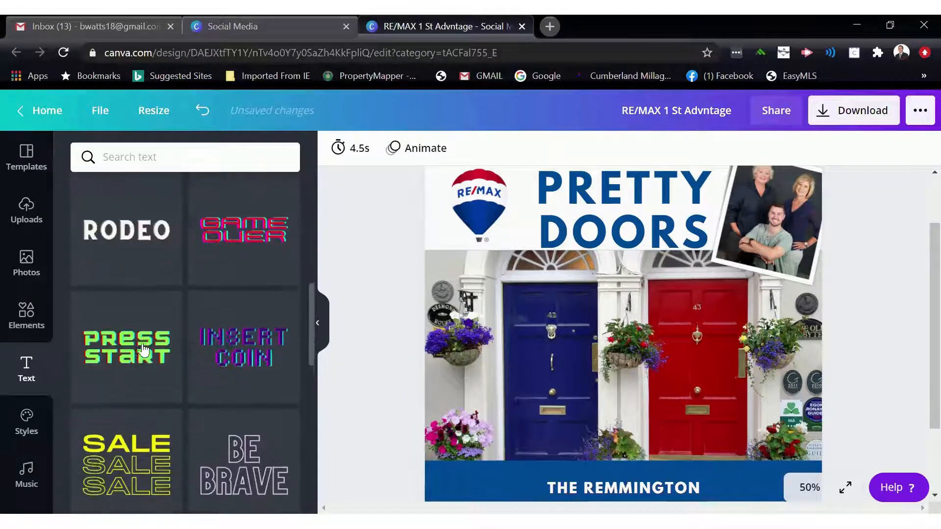
scroll(143, 348, "up", 5)
scroll(225, 243, "up", 1)
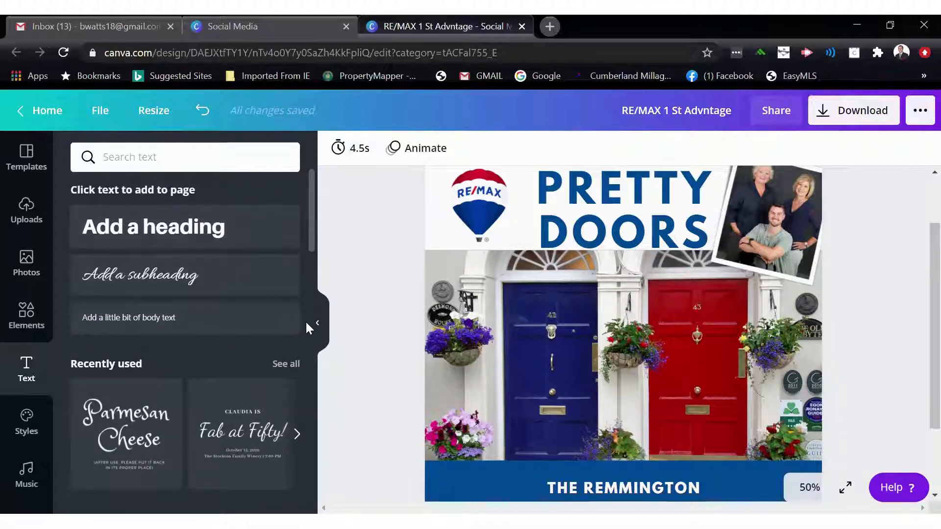
- Select the PRETTY DOORS headline and collapse the text panel to review the design
left_click(555, 228)
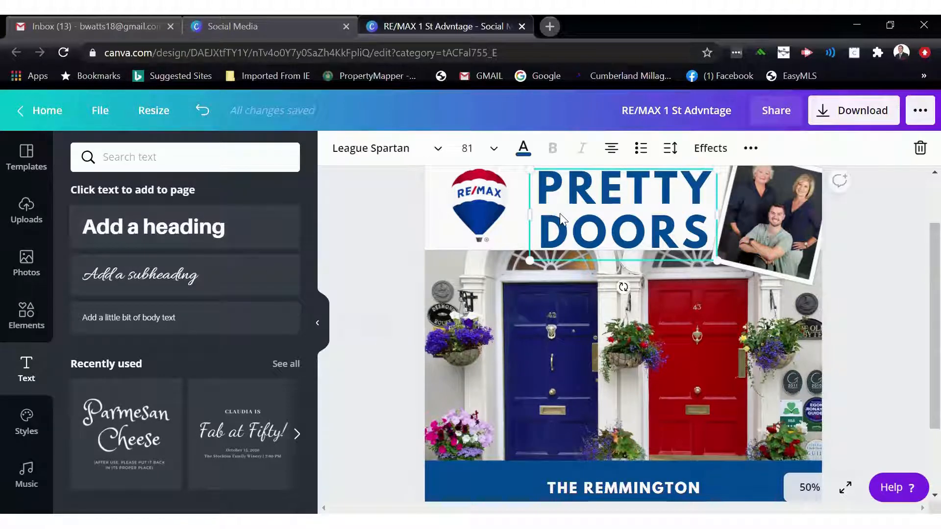
left_click(317, 317)
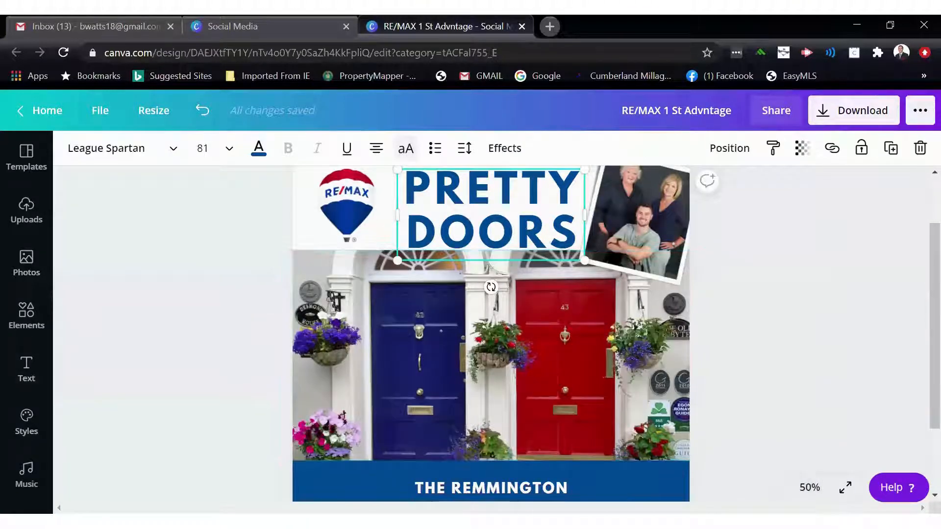
scroll(152, 377, "down", 2)
scroll(125, 391, "up", 3)
scroll(120, 383, "up", 1)
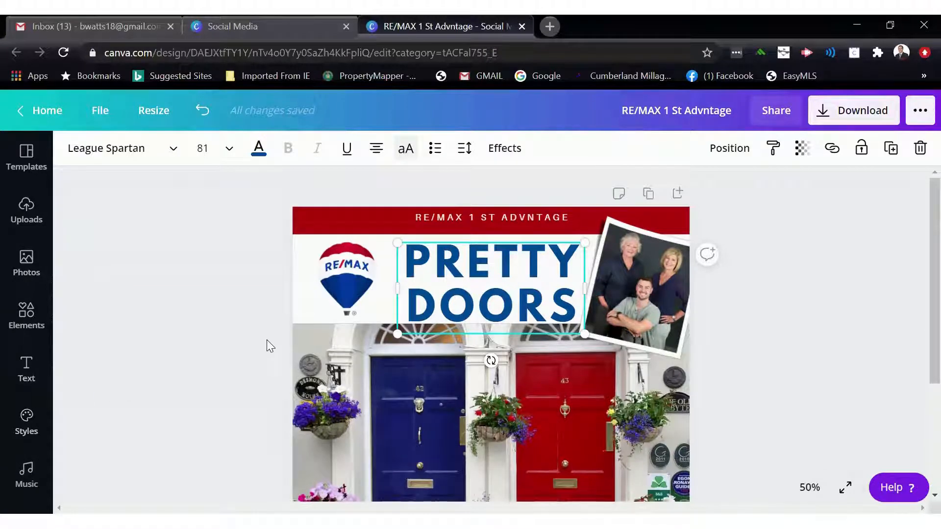
scroll(267, 340, "down", 3)
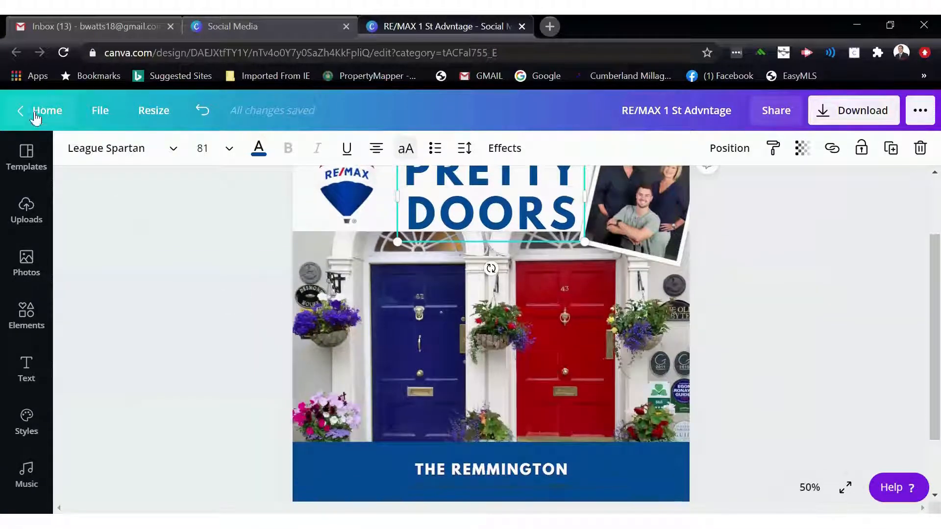
- Return to the home page and browse your designs, Instagram and Facebook post templates, and the templates menu
left_click(35, 118)
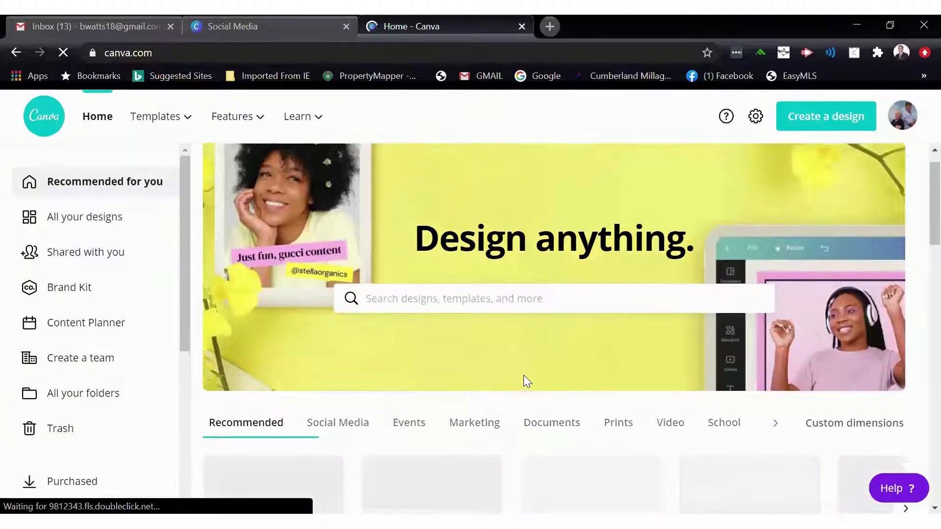
scroll(523, 375, "down", 5)
scroll(498, 328, "down", 2)
scroll(498, 327, "down", 2)
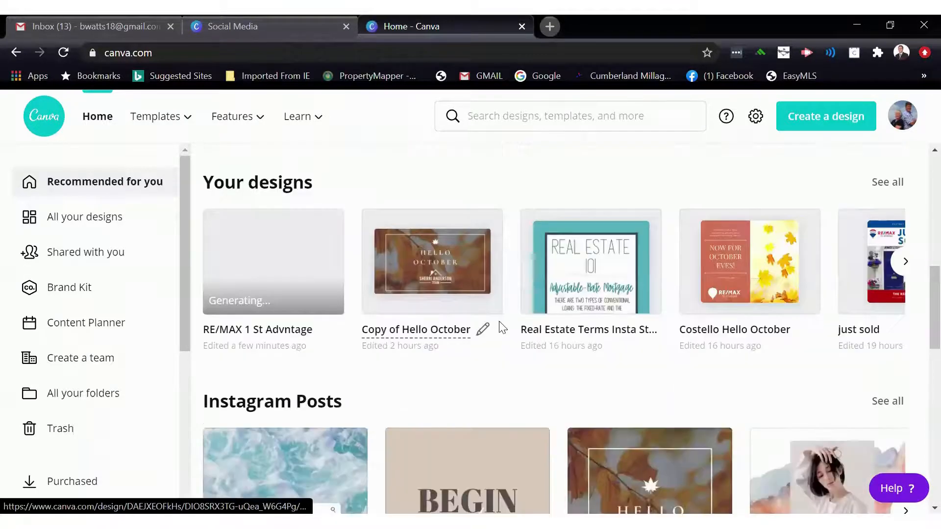
scroll(493, 330, "down", 3)
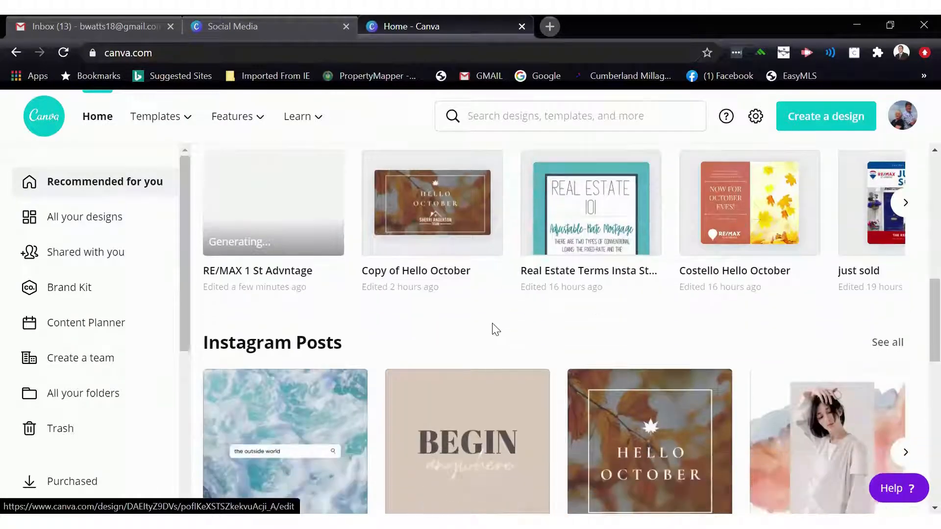
scroll(86, 289, "down", 5)
scroll(86, 289, "down", 1)
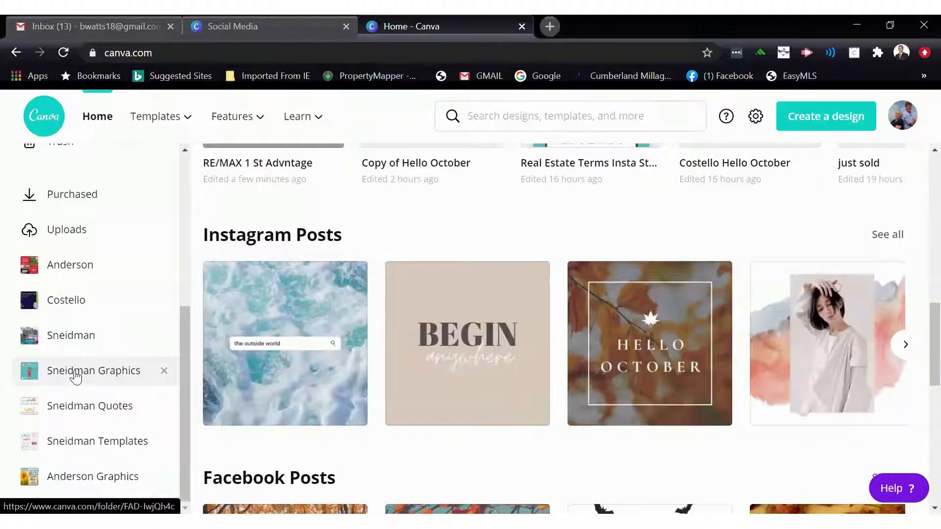
scroll(356, 363, "down", 3)
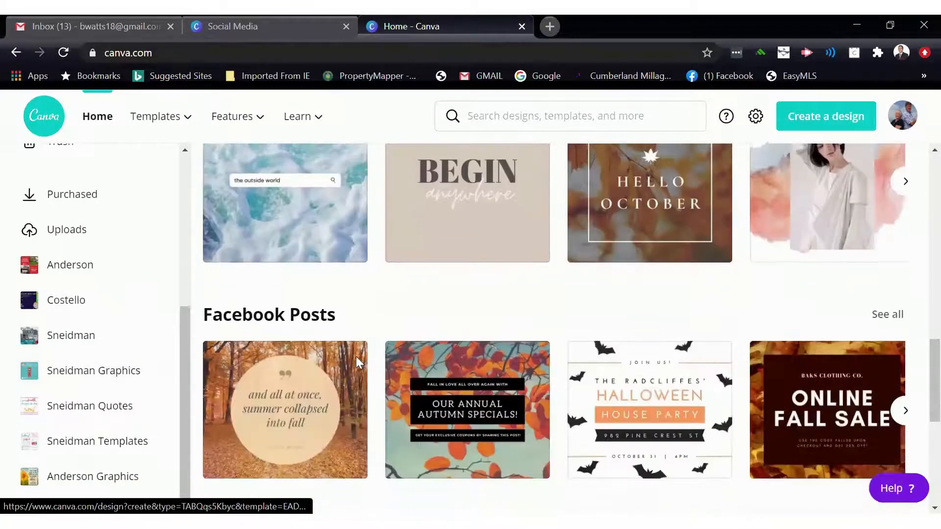
scroll(355, 363, "down", 2)
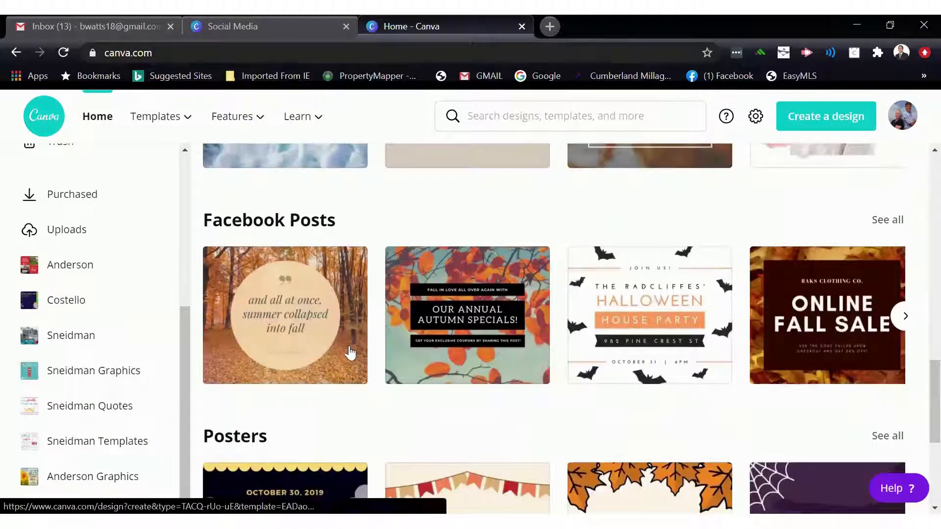
scroll(416, 241, "up", 12)
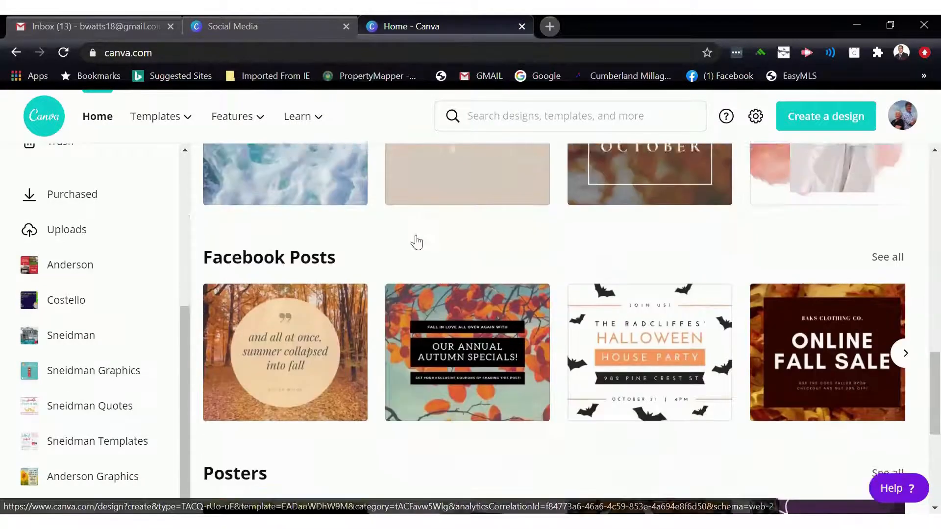
scroll(417, 241, "up", 5)
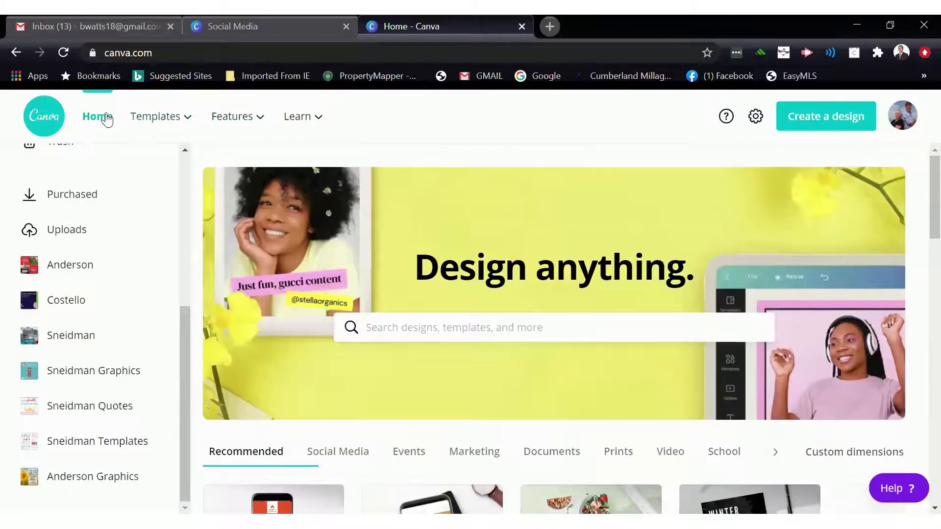
mouse_move(155, 118)
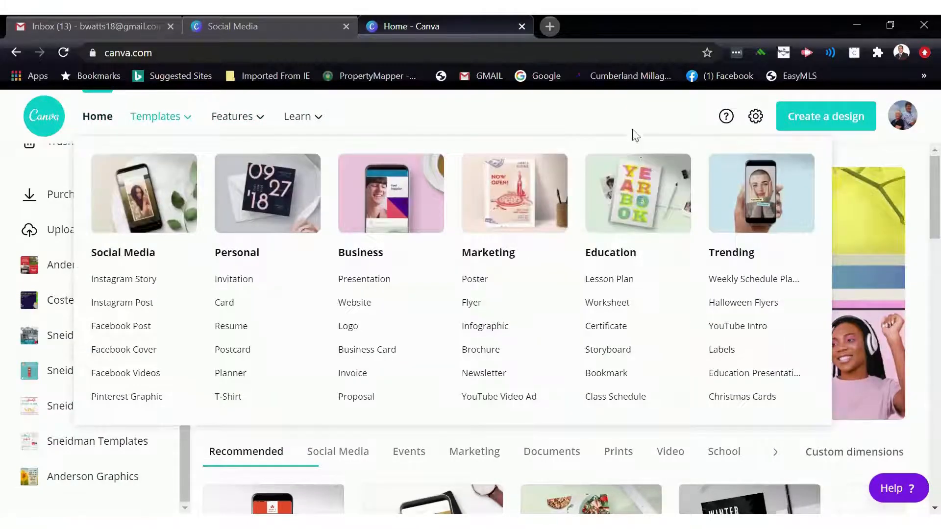
scroll(520, 265, "down", 2)
scroll(519, 263, "down", 2)
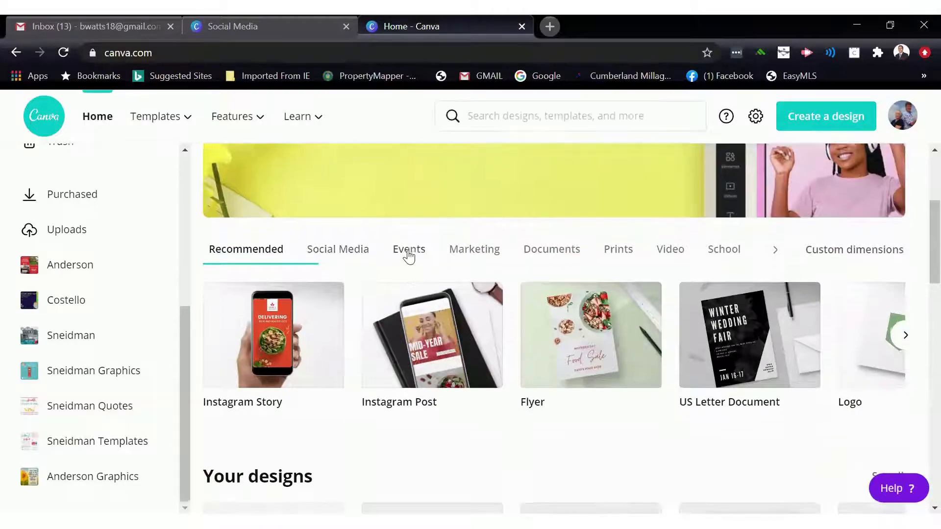
- Browse the Events category and Instagram post templates, then open the self-care quote Instagram post template
left_click(409, 254)
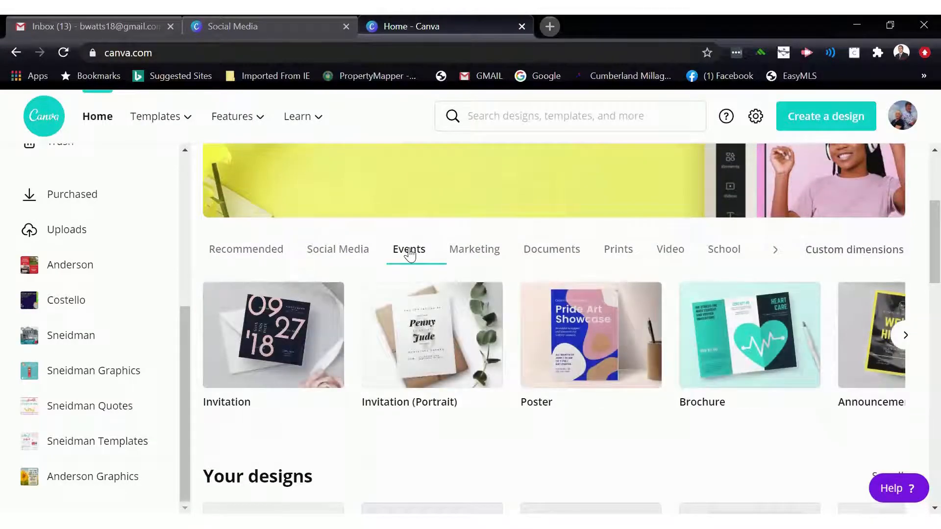
scroll(553, 309, "down", 8)
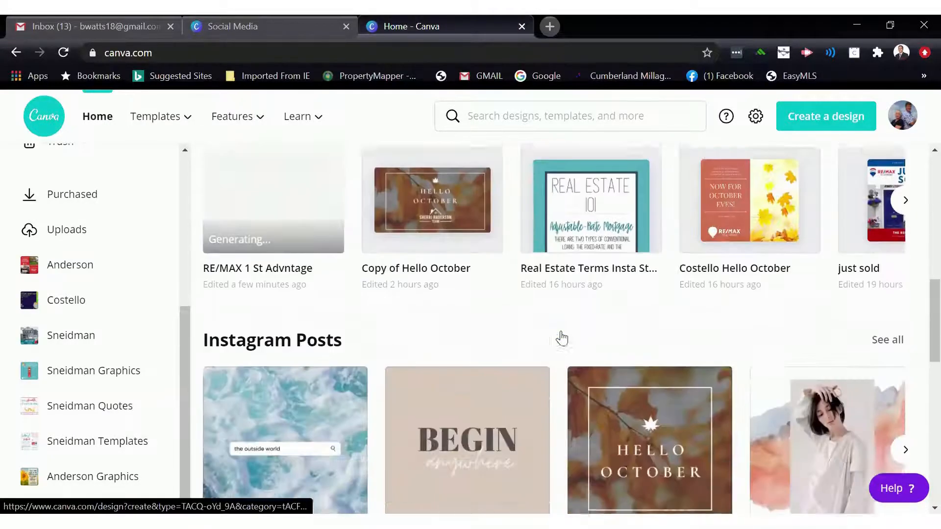
scroll(563, 337, "down", 2)
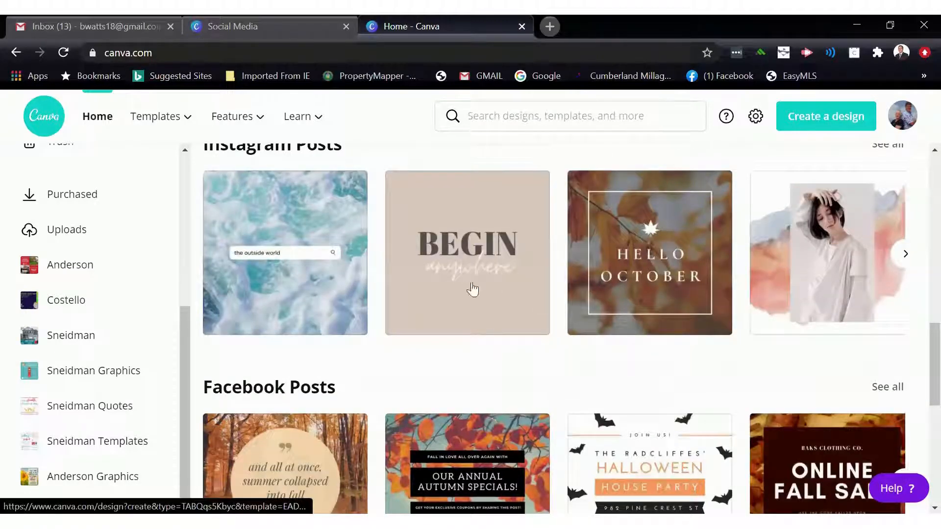
left_click(905, 253)
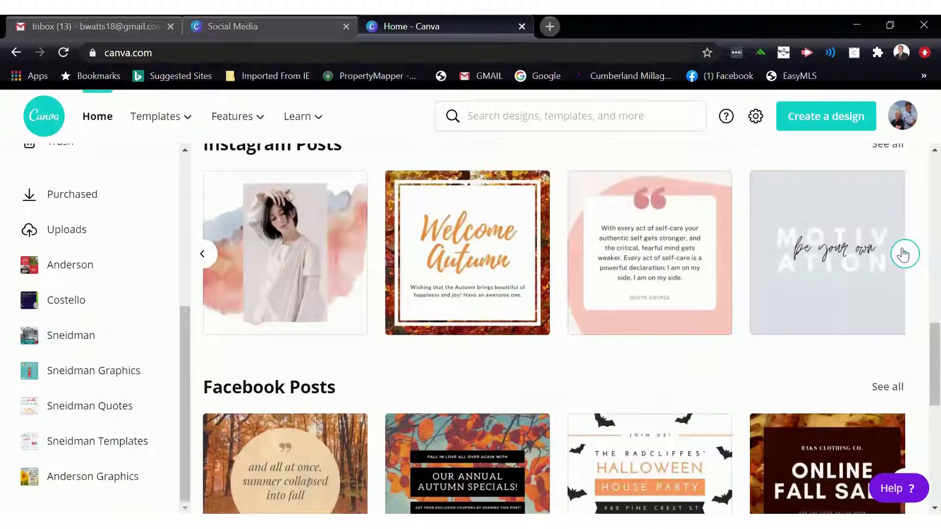
left_click(904, 253)
left_click(215, 257)
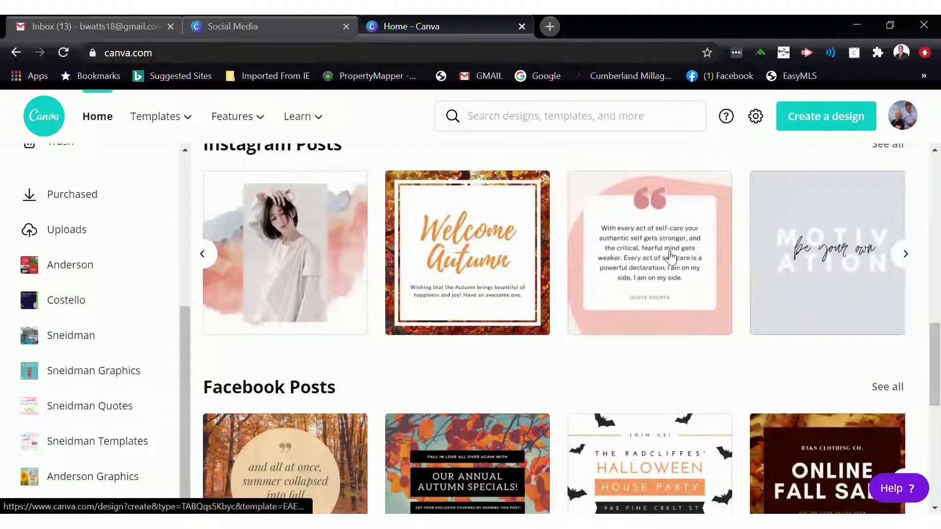
left_click(670, 255)
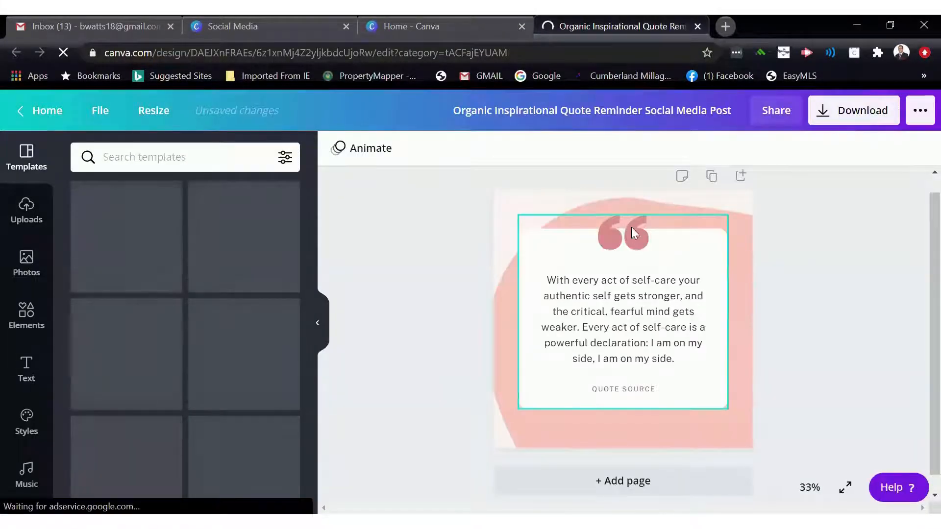
- Recolor the background blob shape red from the Michelle palette
left_click(651, 202)
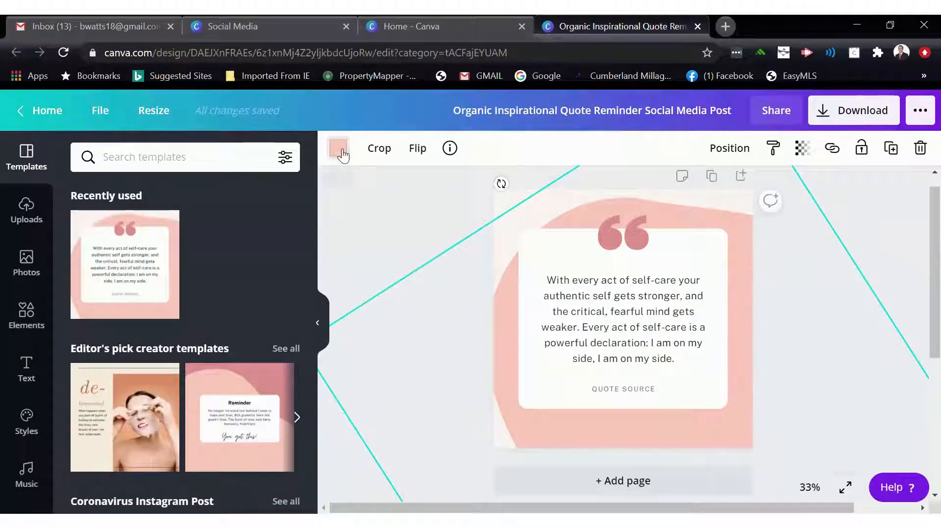
left_click(341, 154)
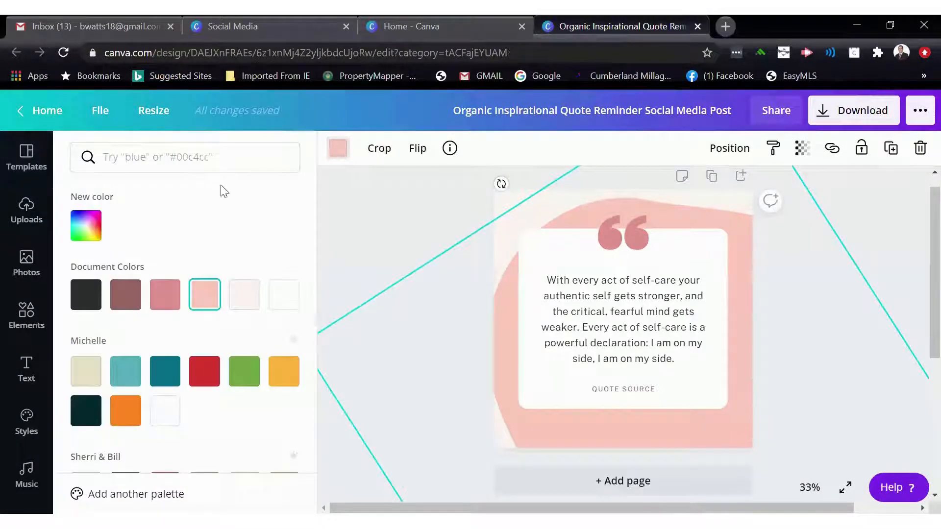
left_click(203, 387)
- Select the quotation marks and recolor them blue from the Sherri & Bill palette
left_click(612, 241)
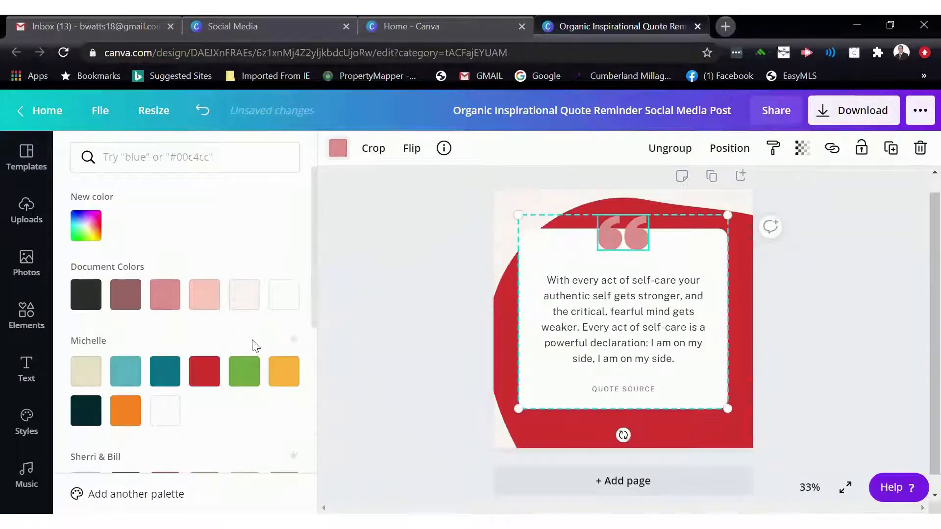
scroll(133, 390, "down", 3)
left_click(125, 414)
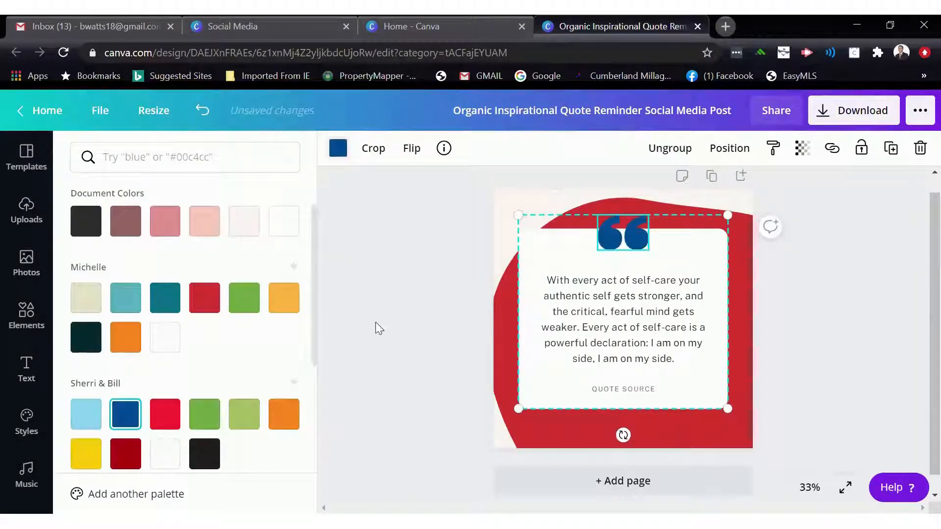
- Select the page background and set its color to white from the document colors
left_click(552, 293)
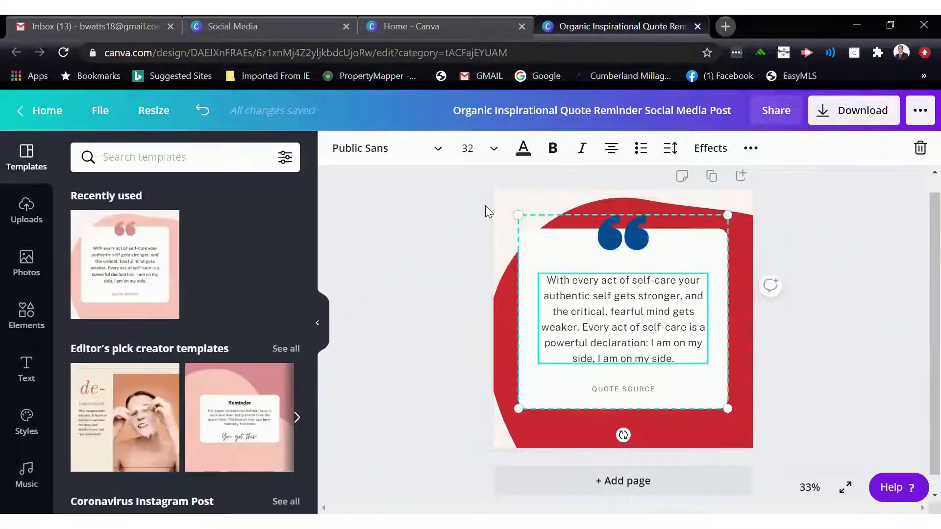
left_click_drag(506, 202, 529, 215)
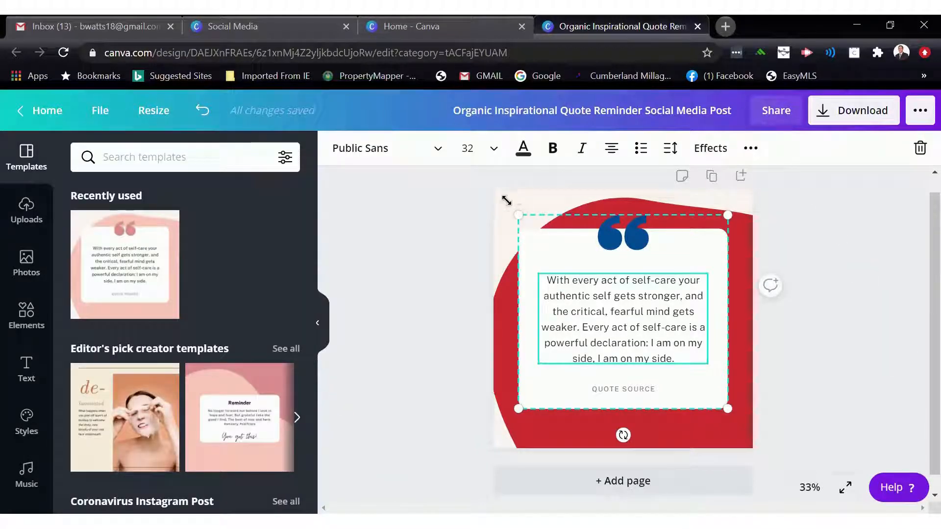
left_click(429, 198)
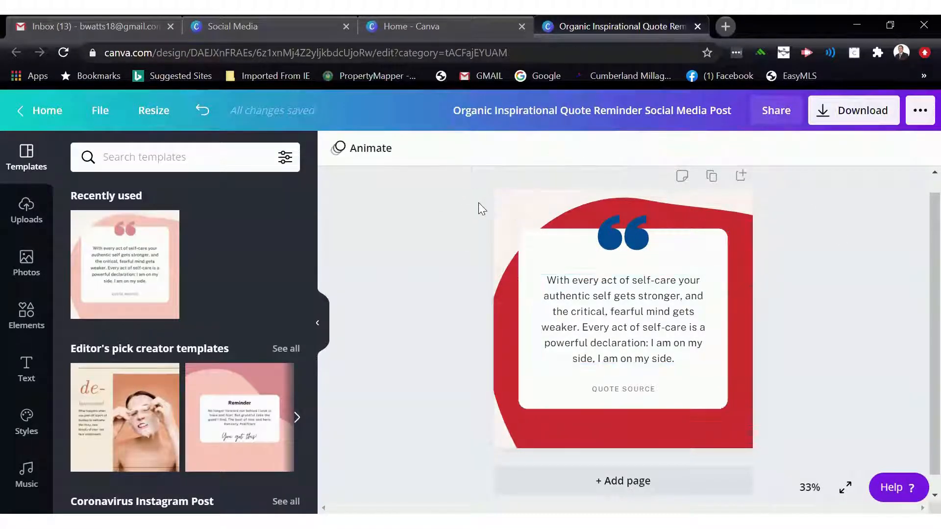
left_click(505, 210)
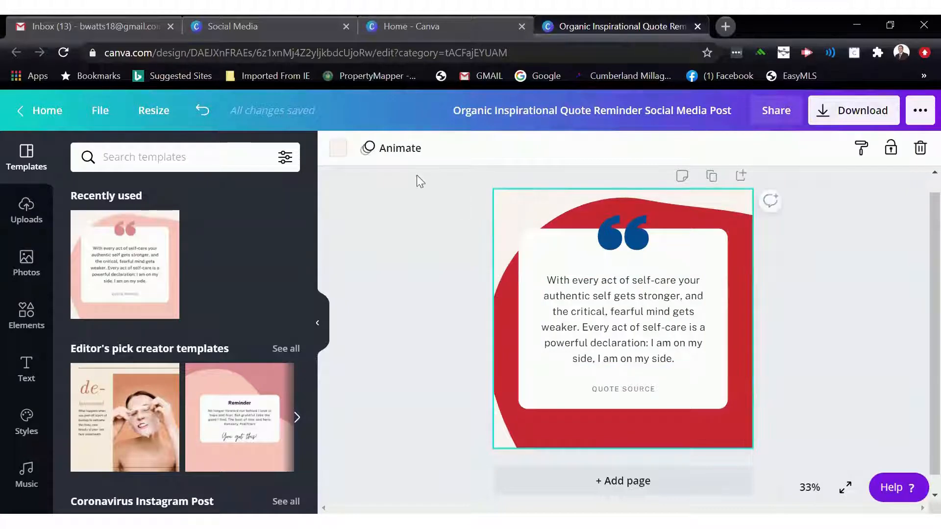
left_click(337, 149)
left_click(275, 300)
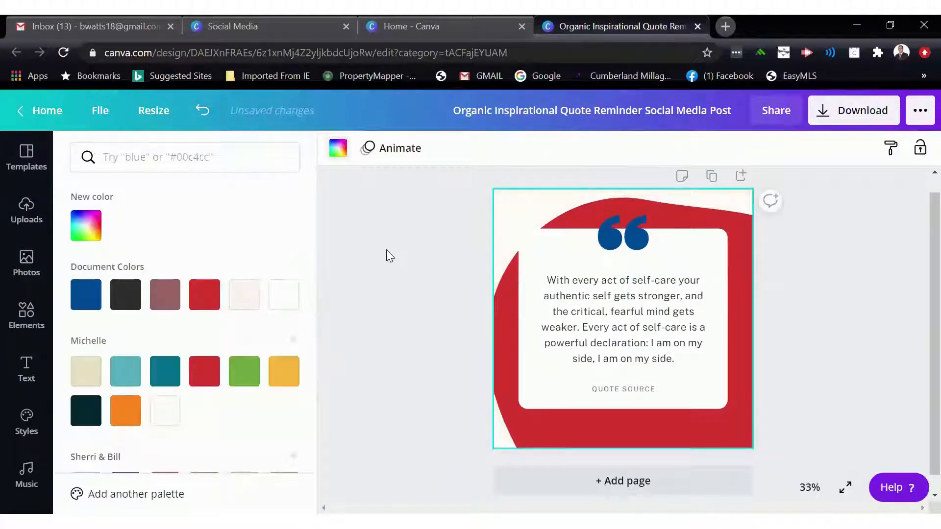
left_click(400, 245)
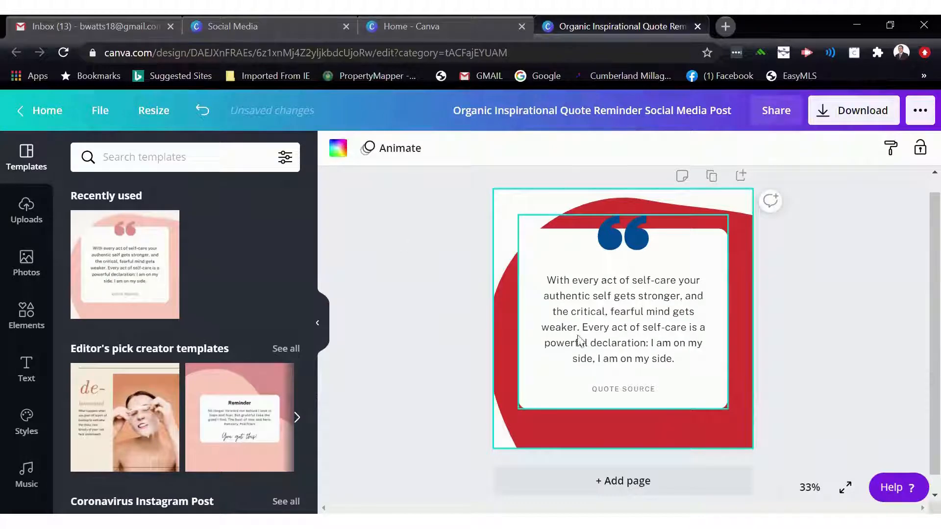
- Return home, browse the Facebook post templates, and open the Pumpkin Carving Bash template
left_click(44, 110)
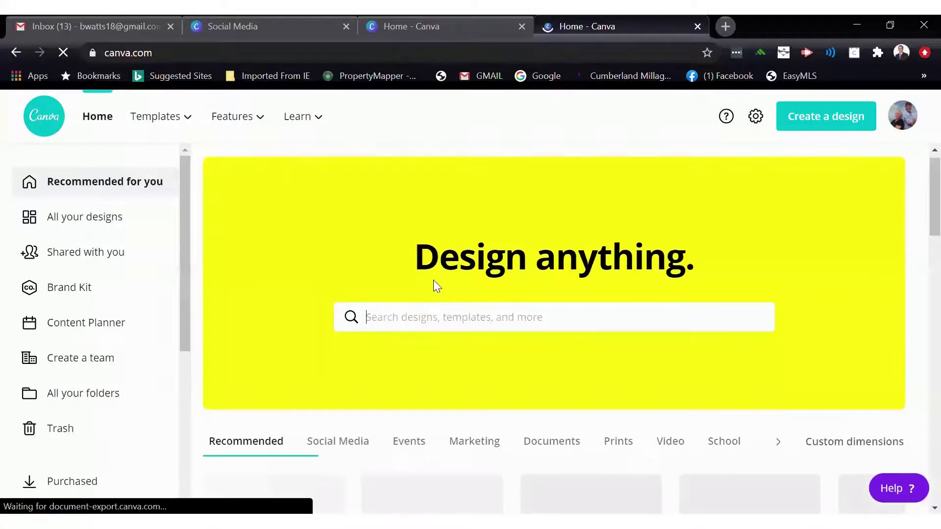
scroll(436, 285, "down", 6)
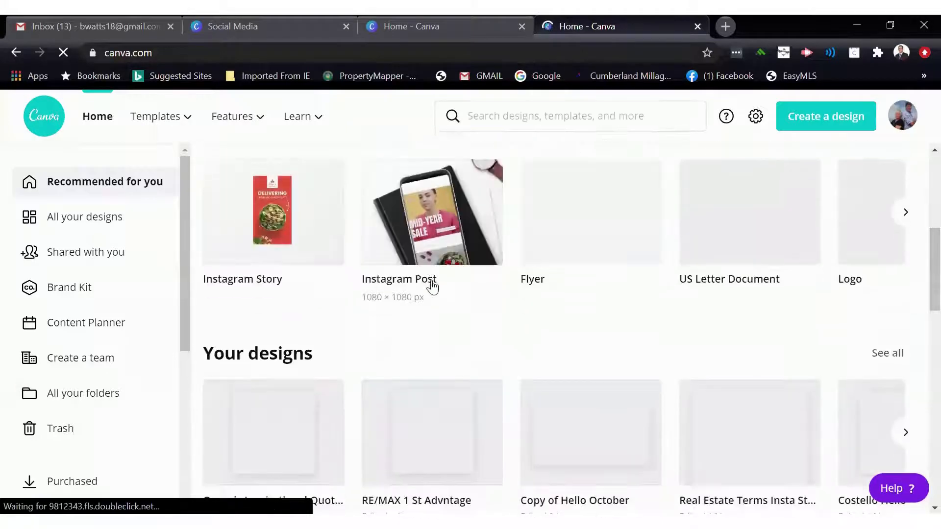
scroll(431, 280, "down", 6)
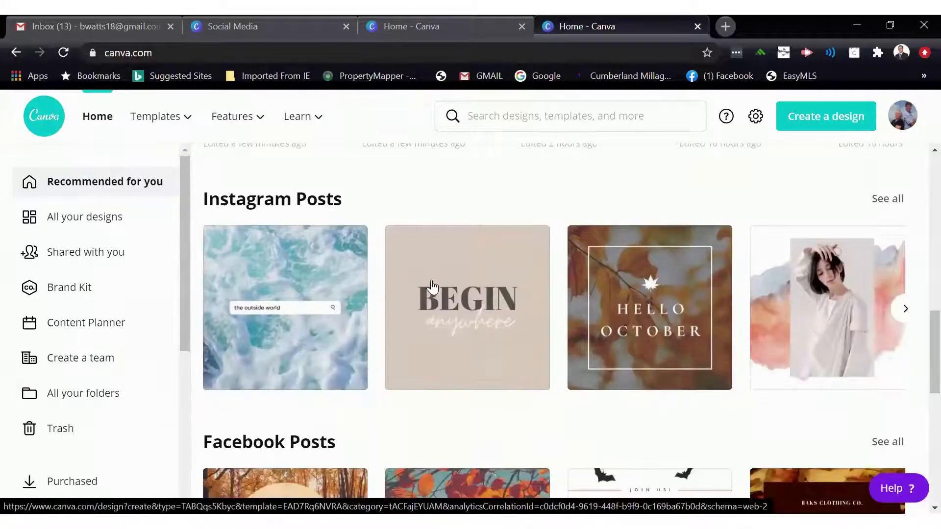
scroll(431, 282, "down", 4)
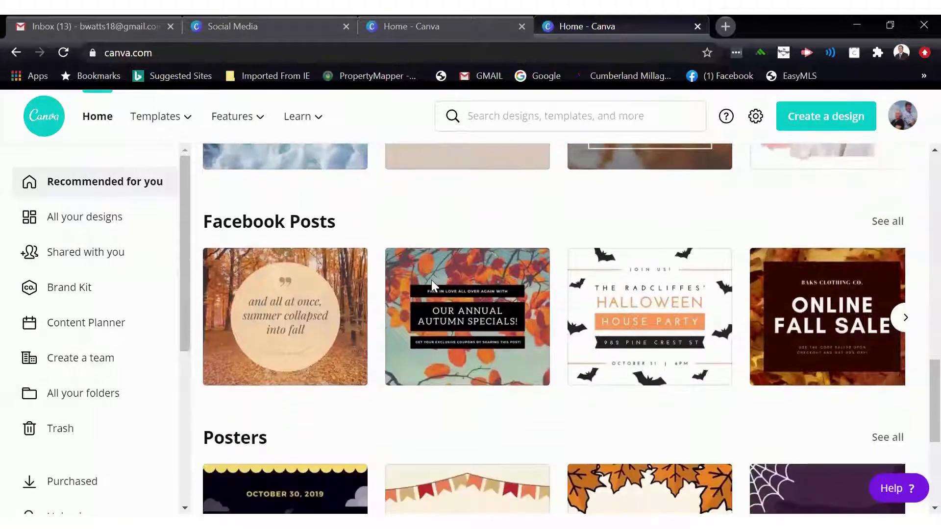
scroll(431, 285, "down", 1)
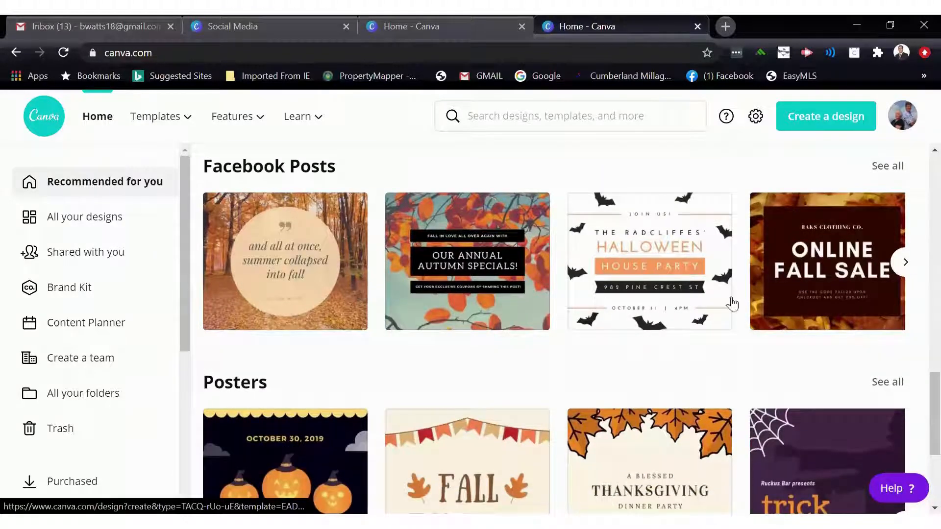
left_click(903, 267)
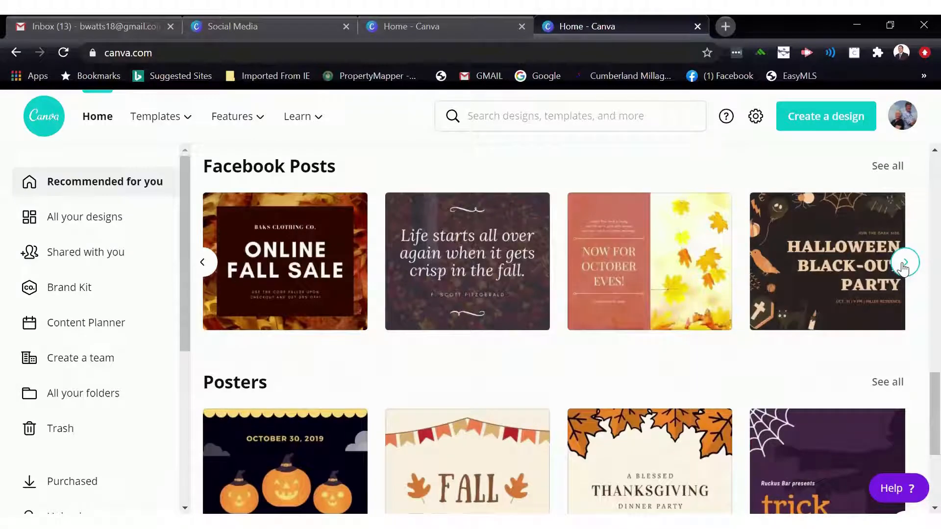
left_click(904, 267)
scroll(701, 307, "down", 2)
scroll(539, 299, "up", 2)
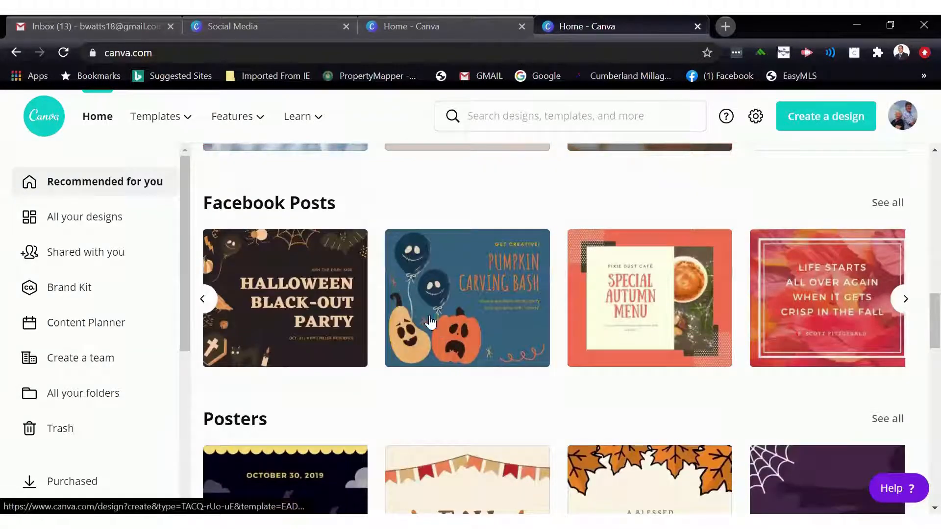
left_click(478, 317)
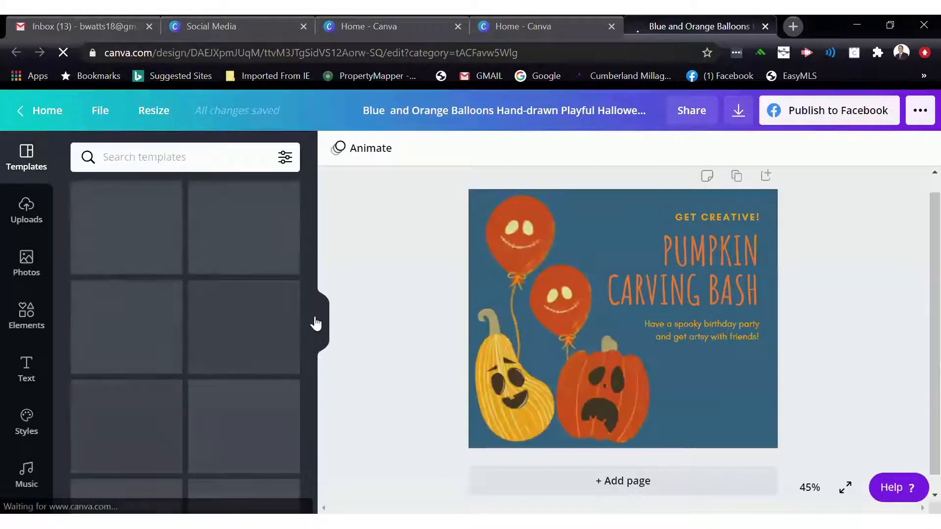
- Collapse the template panel and open the Resize options for the design
left_click(316, 322)
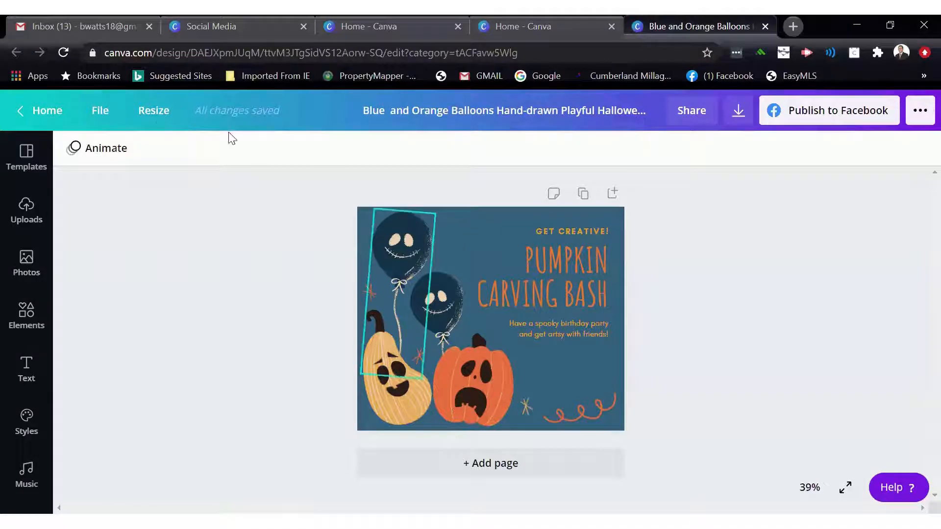
left_click(158, 115)
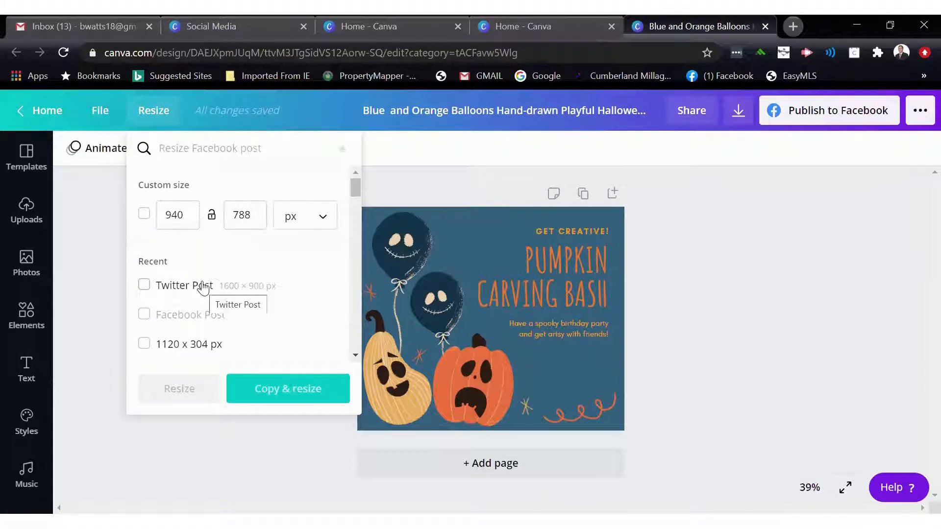
- Copy and resize the Pumpkin Carving Bash design to the Twitter Post format
left_click(154, 119)
left_click(154, 118)
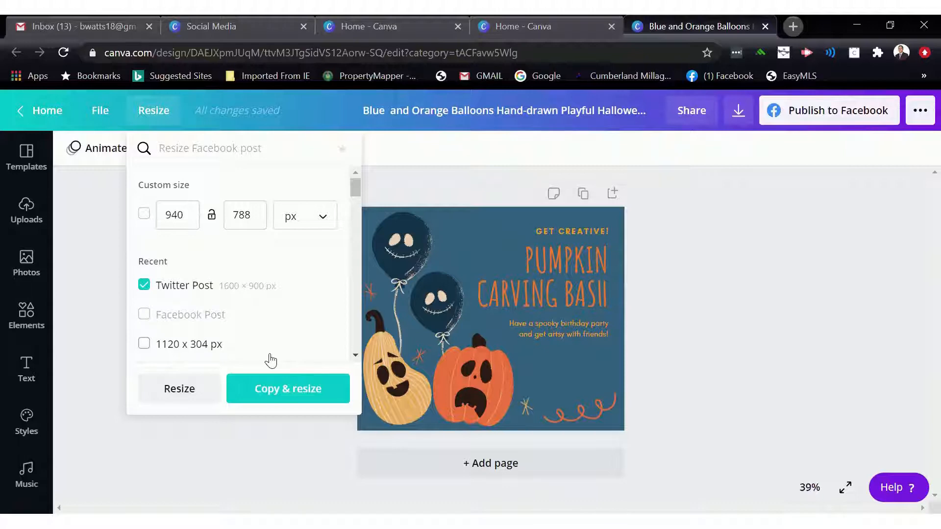
left_click(306, 388)
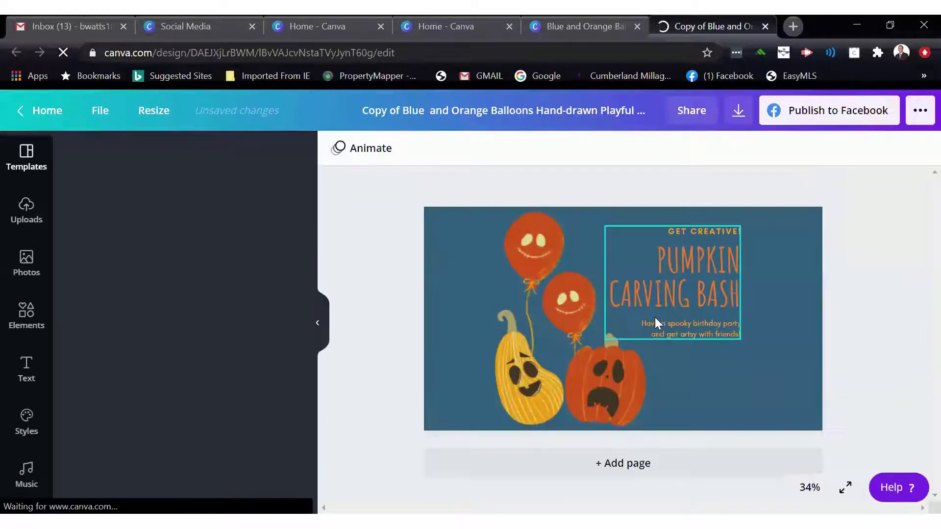
- Reposition the title text block and the pumpkin to fit the wider Twitter layout
left_click_drag(714, 307, 764, 294)
left_click_drag(615, 362, 666, 357)
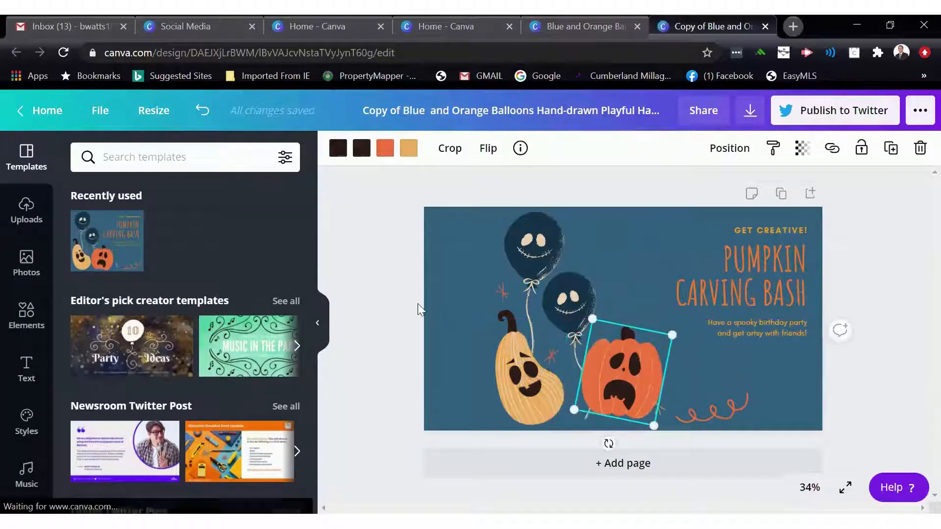
left_click(416, 255)
left_click_drag(414, 241, 622, 380)
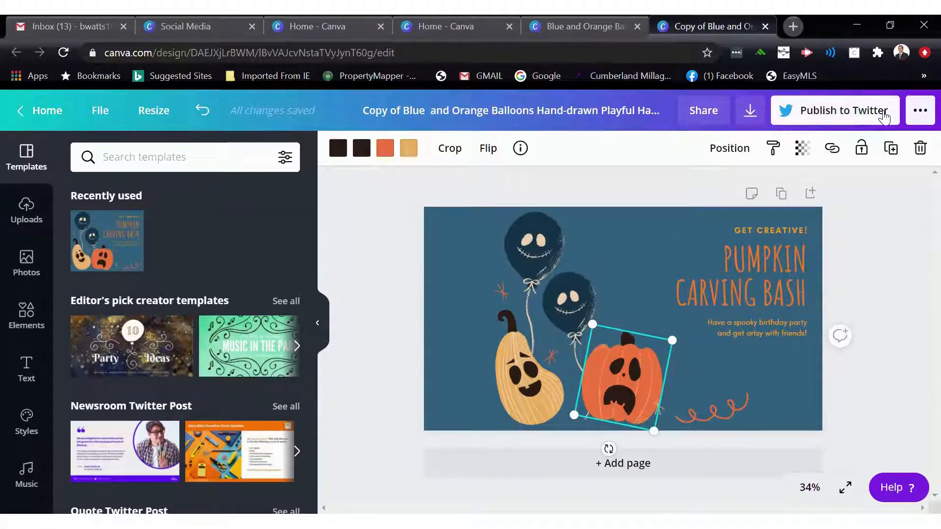
- Return home and browse the design categories and templates on the home page
left_click(40, 110)
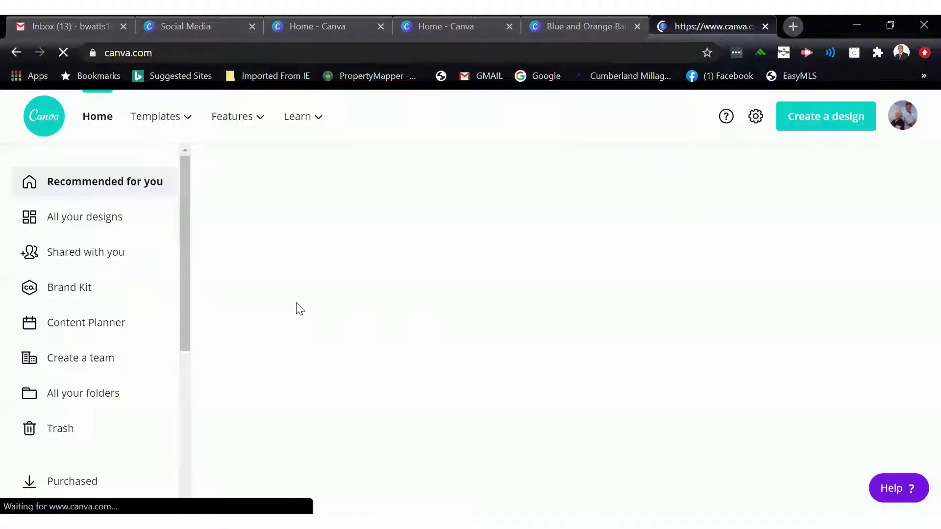
scroll(298, 308, "down", 10)
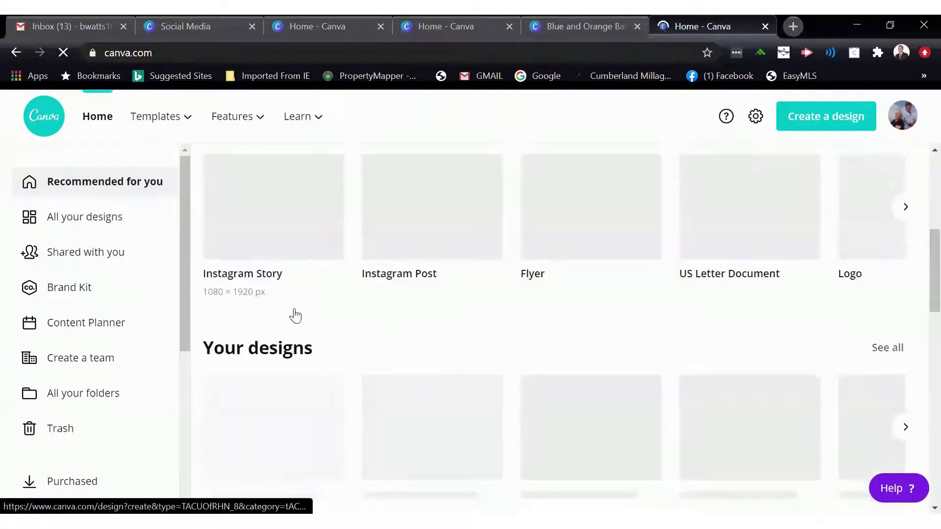
scroll(293, 316, "down", 7)
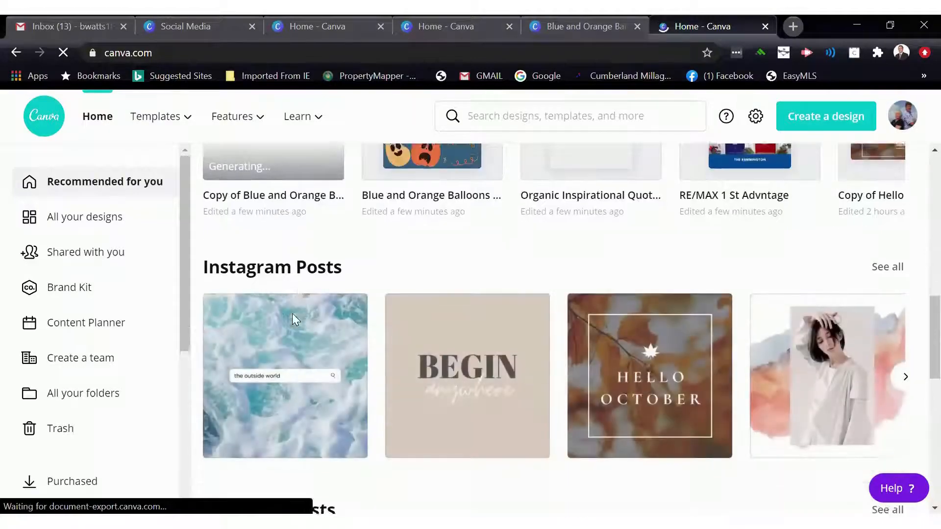
scroll(291, 323, "down", 10)
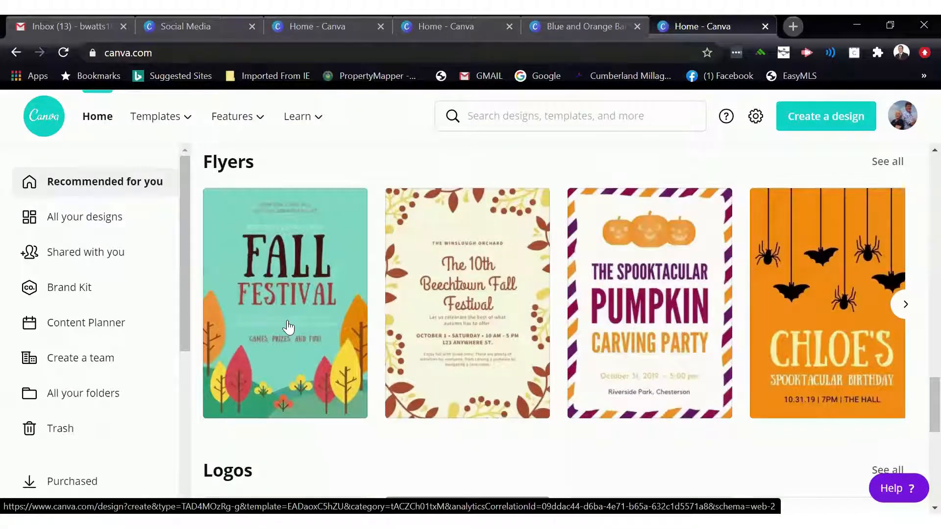
scroll(288, 327, "down", 5)
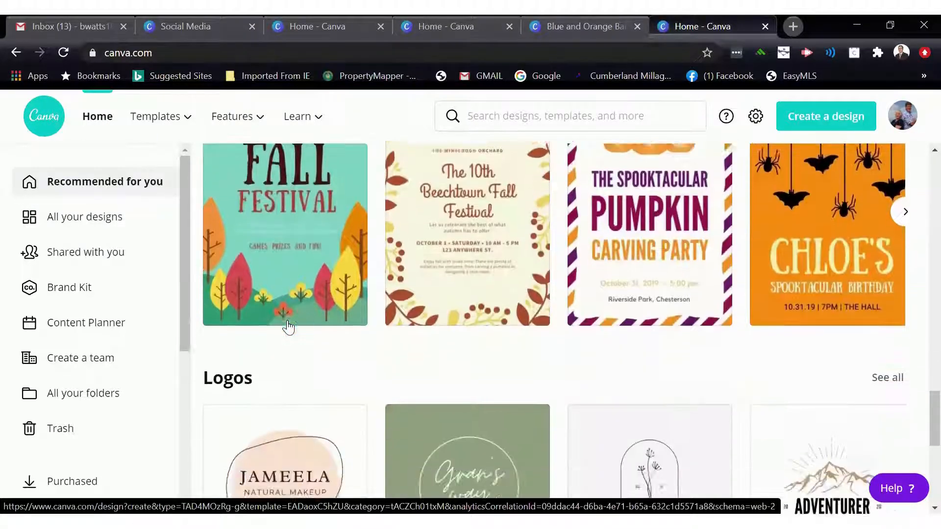
scroll(288, 320, "down", 2)
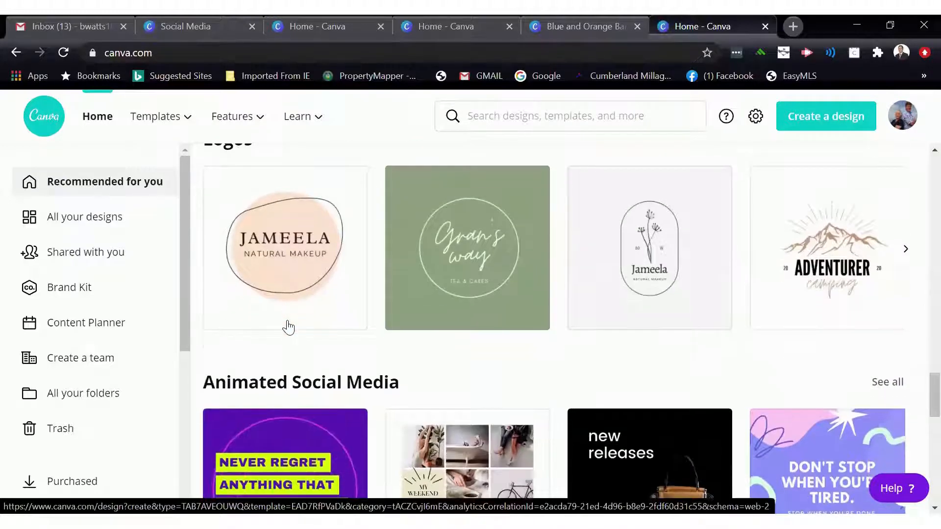
scroll(288, 327, "down", 3)
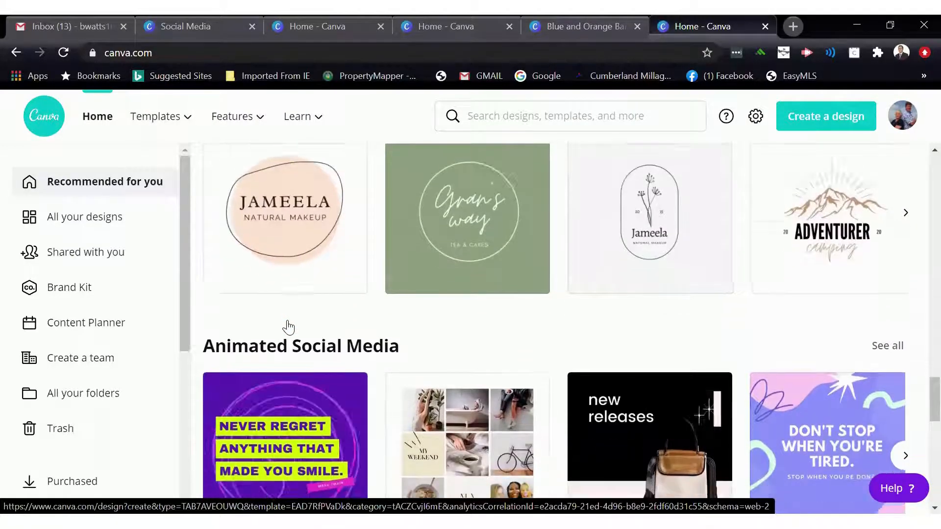
scroll(289, 327, "up", 10)
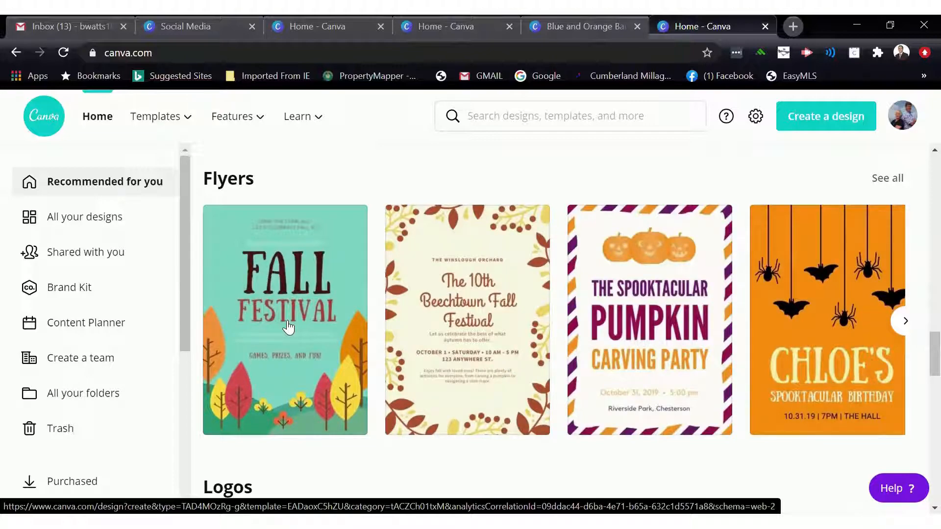
scroll(288, 327, "down", 13)
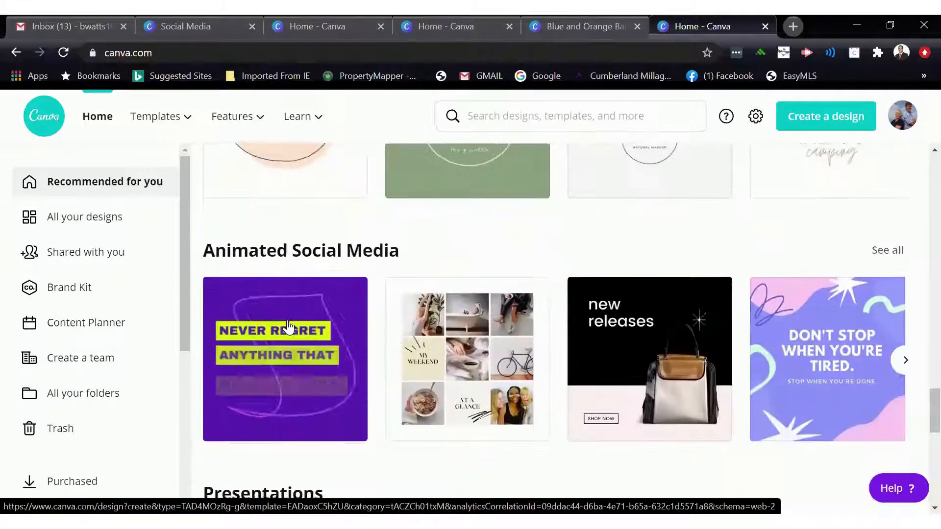
scroll(289, 326, "down", 3)
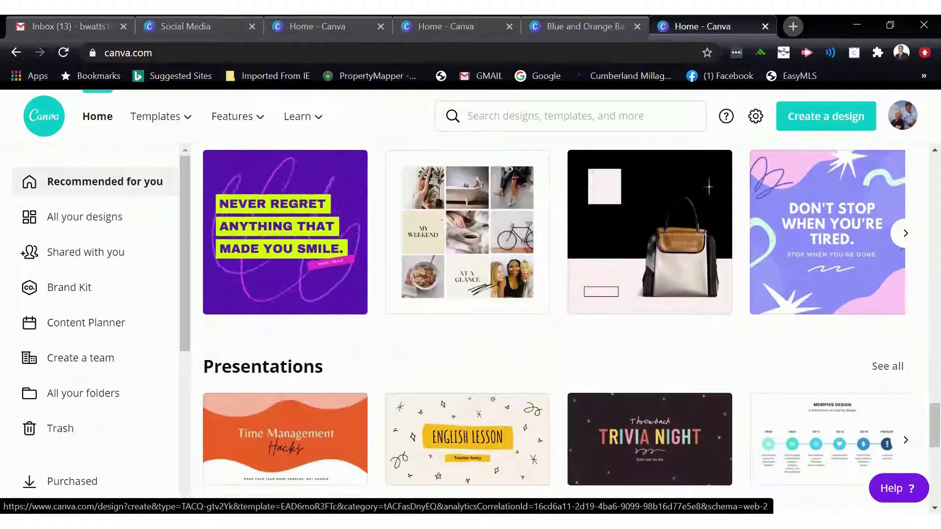